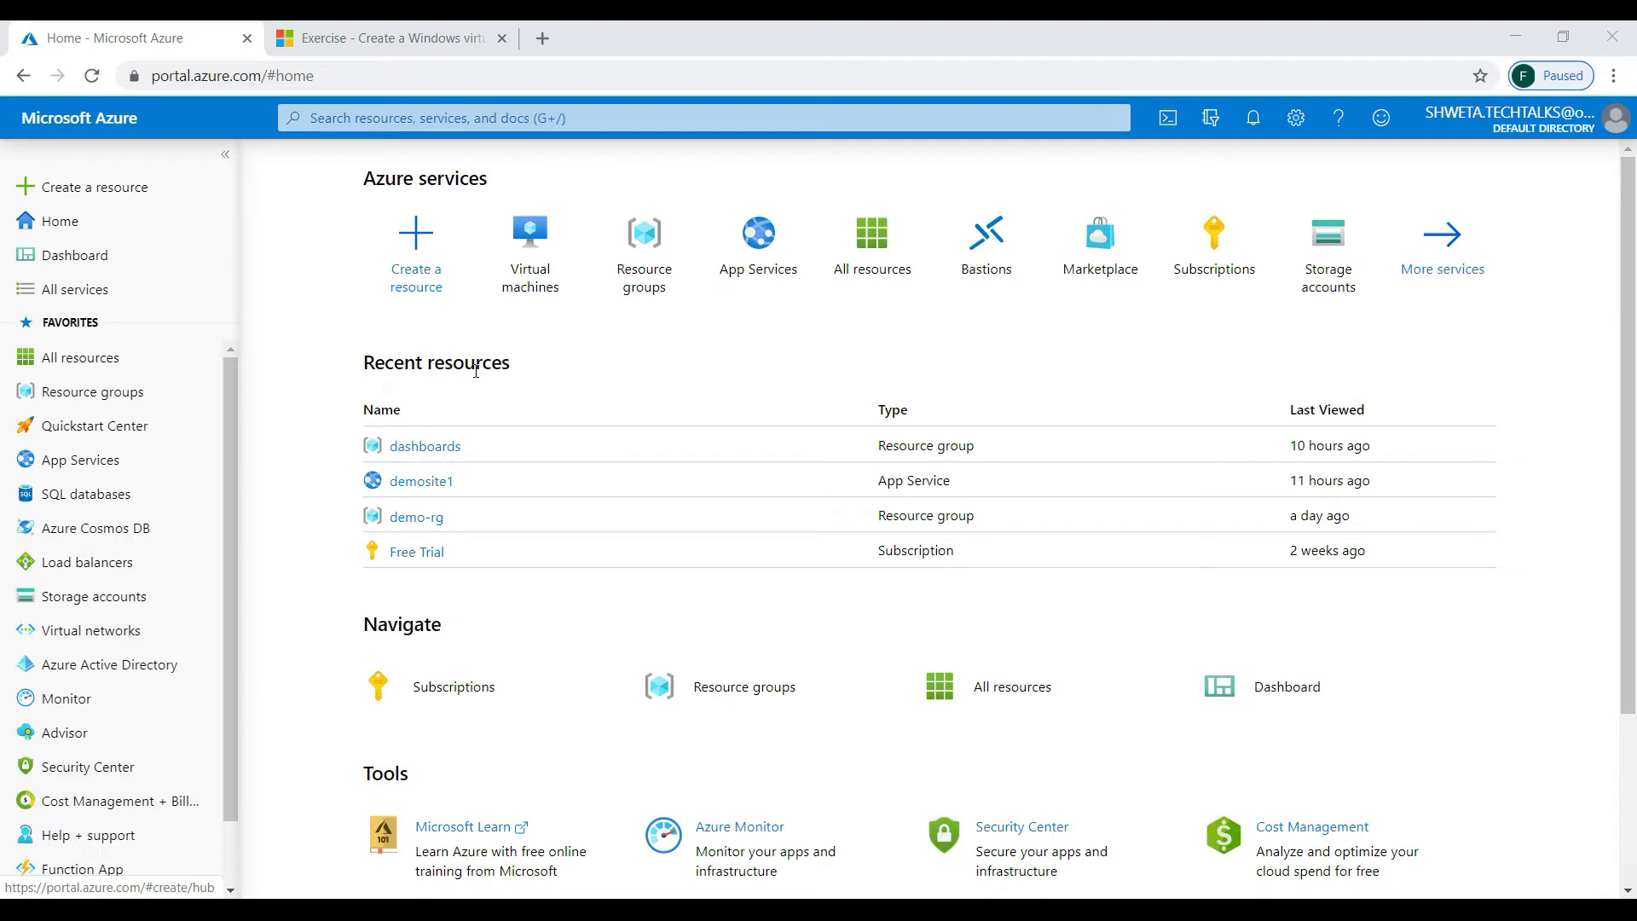
- Search the Marketplace for 'windows server' and open the Windows Server offering
{"action": "left_click", "coordinate": [98, 188]}
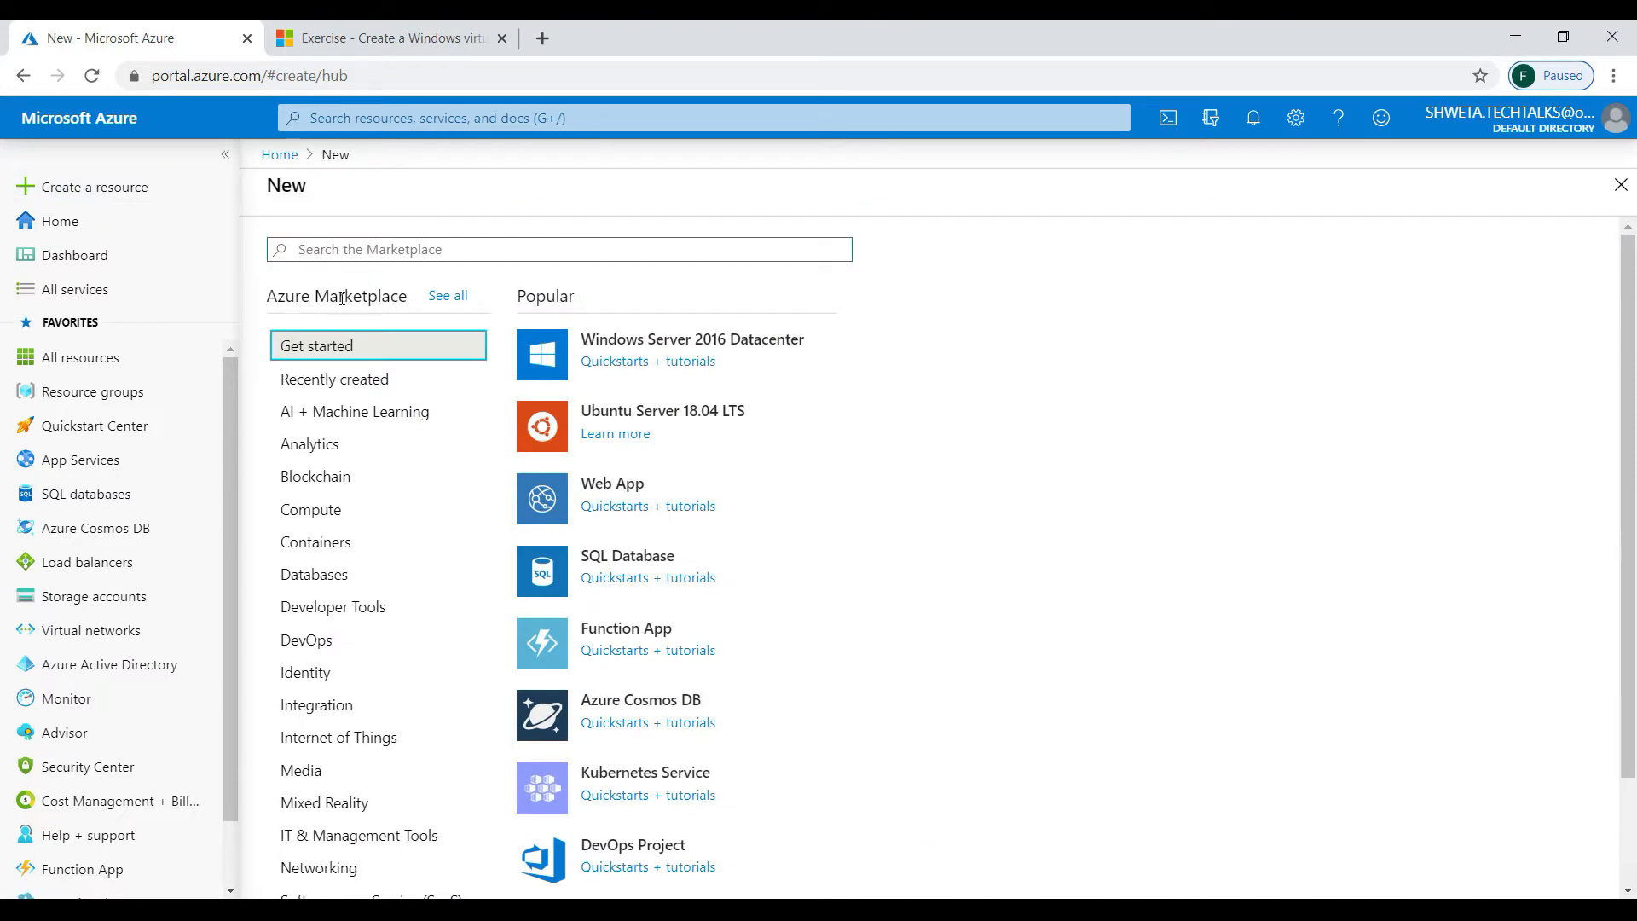
{"action": "type", "text": "window"}
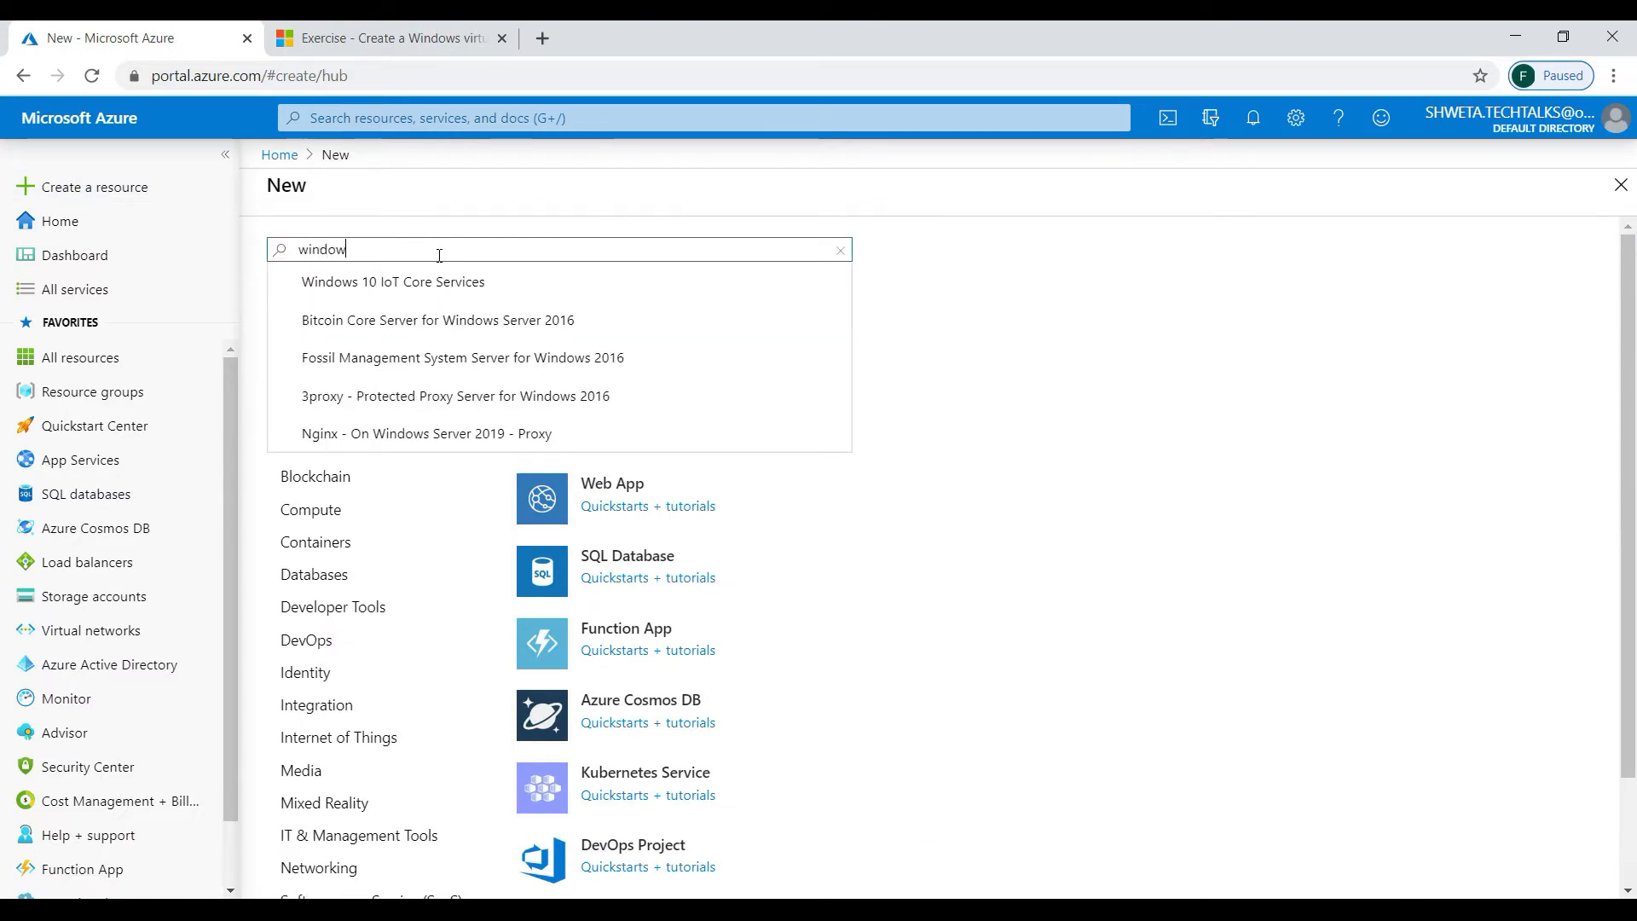
{"action": "type", "text": "s server"}
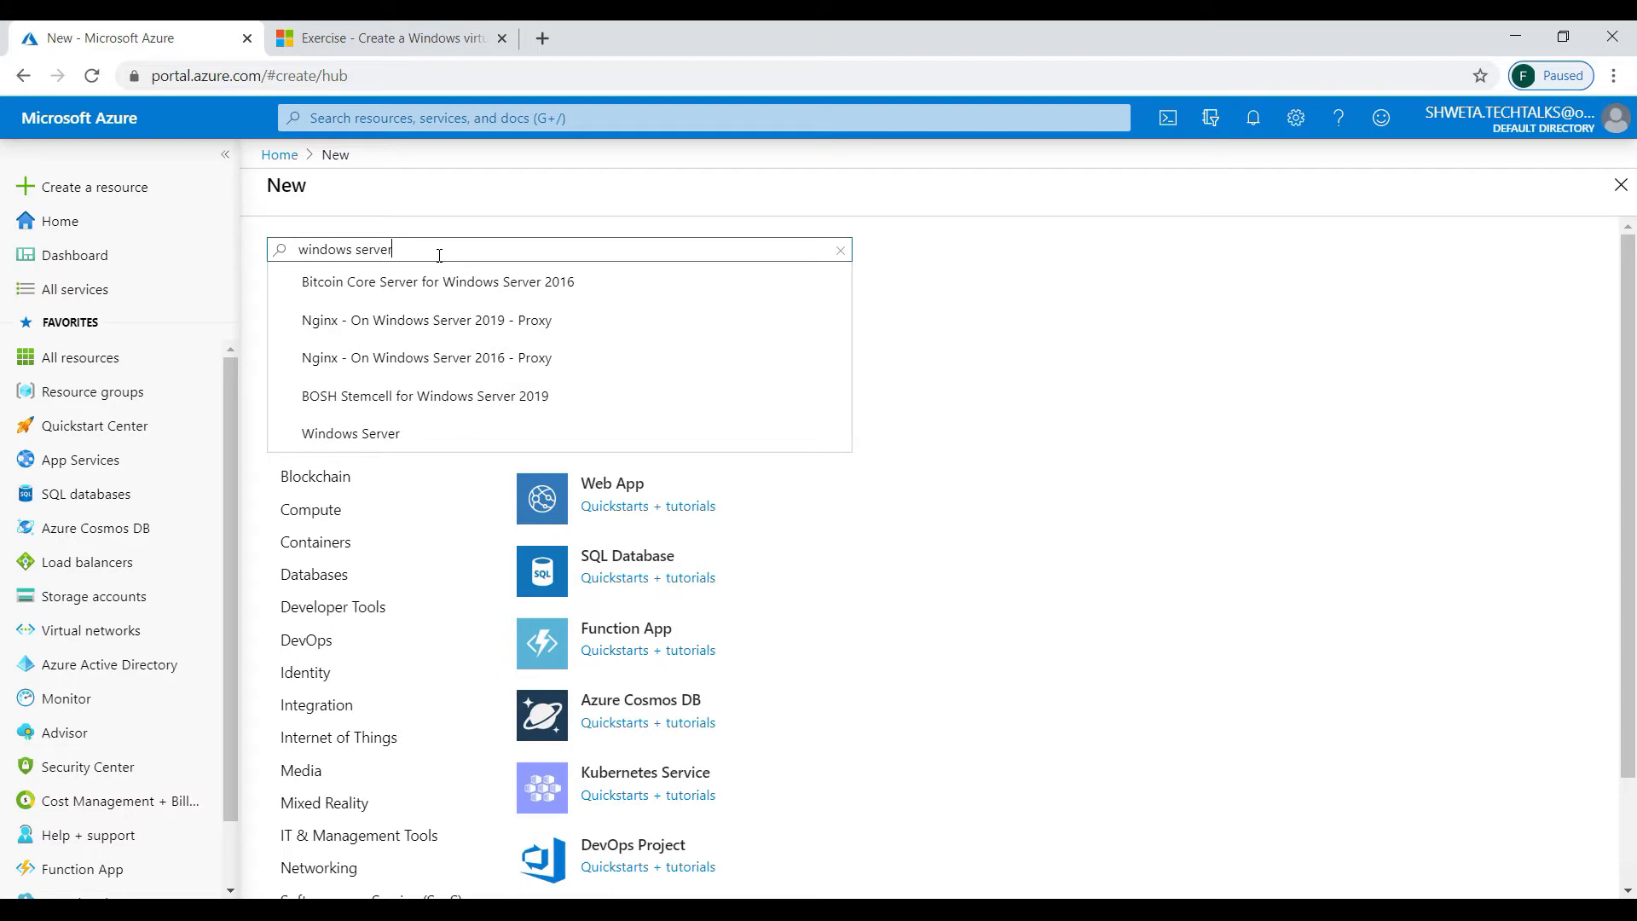
{"action": "left_click", "coordinate": [385, 436]}
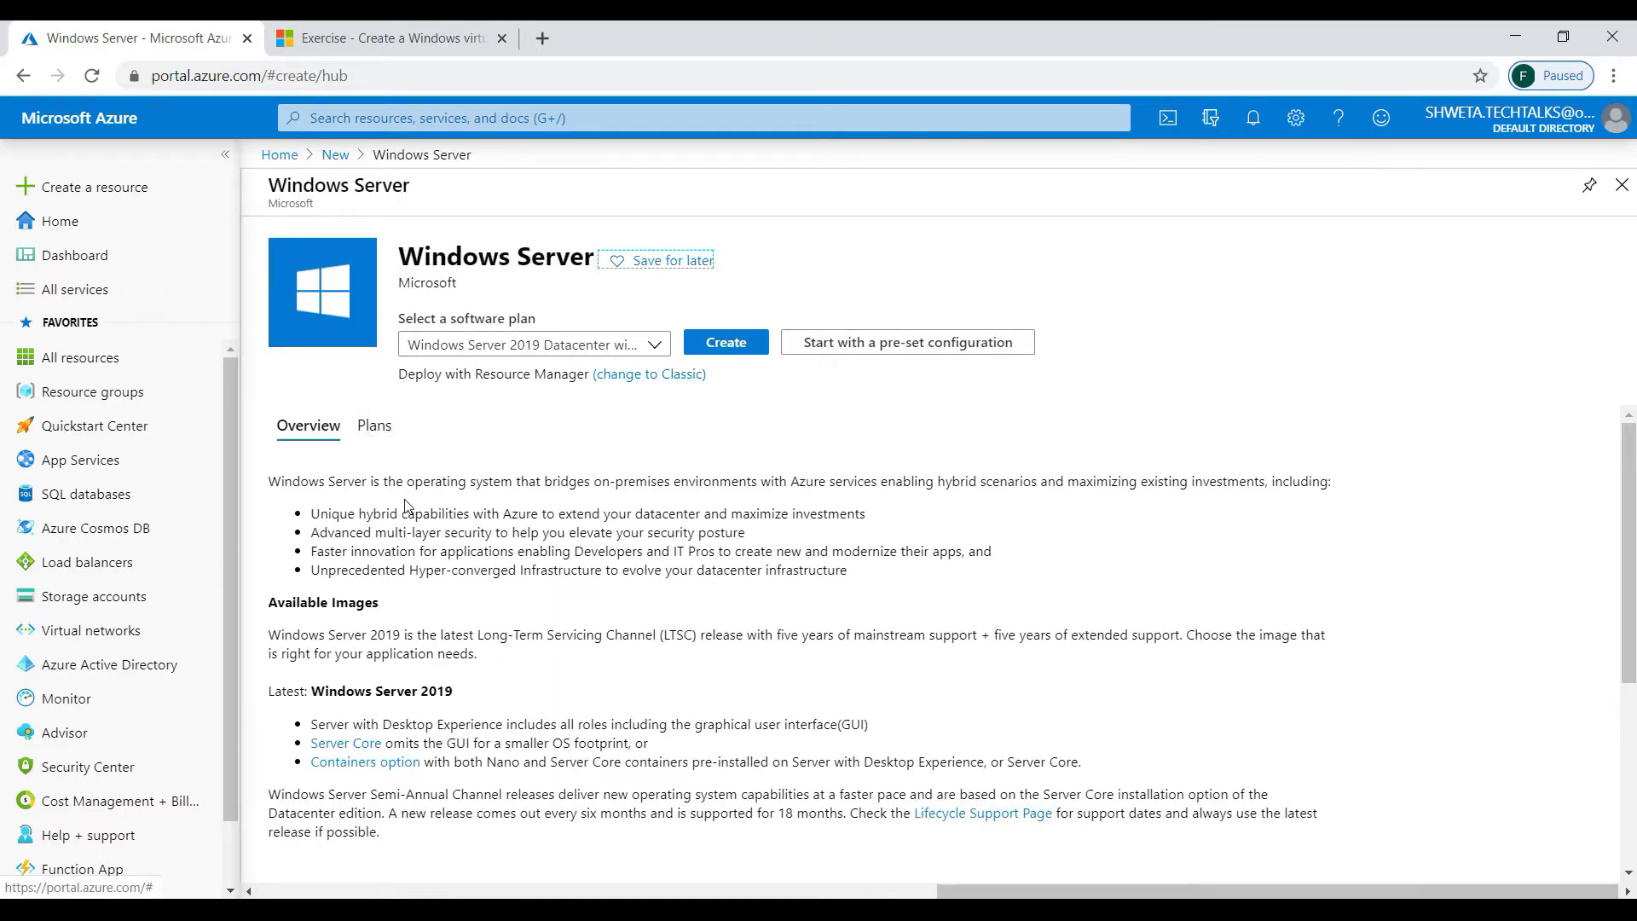
- Browse the Windows Server software plans, leaving 2019 Datacenter with Containers selected
{"action": "left_click", "coordinate": [597, 345]}
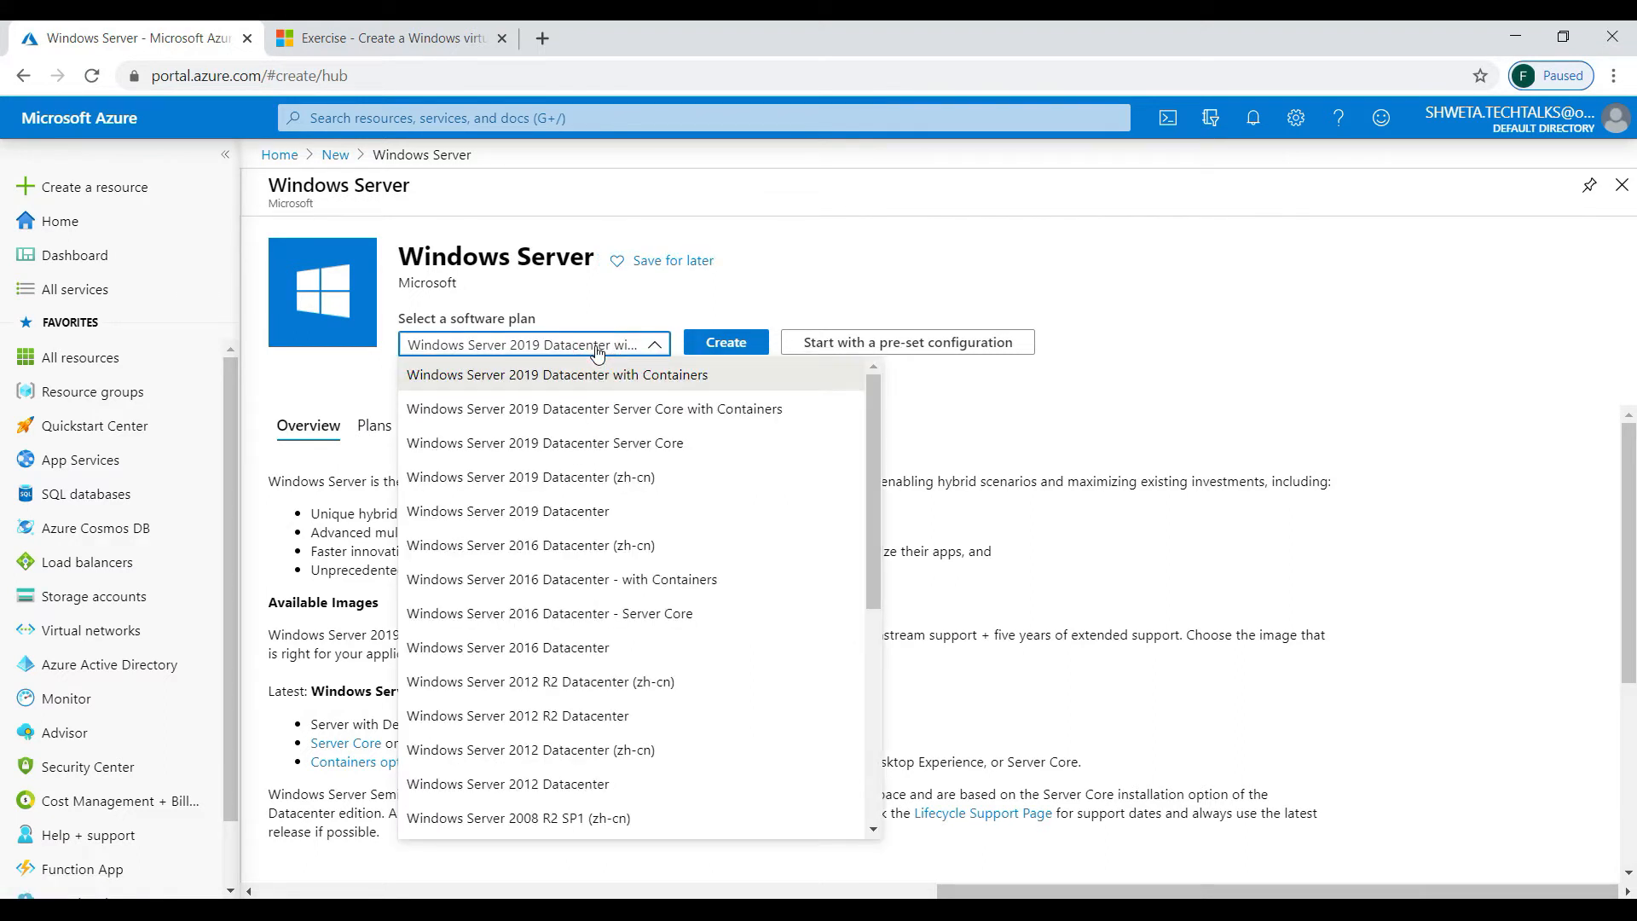
{"action": "left_click", "coordinate": [877, 515]}
{"action": "left_click_drag", "start_coordinate": [878, 523], "coordinate": [883, 443]}
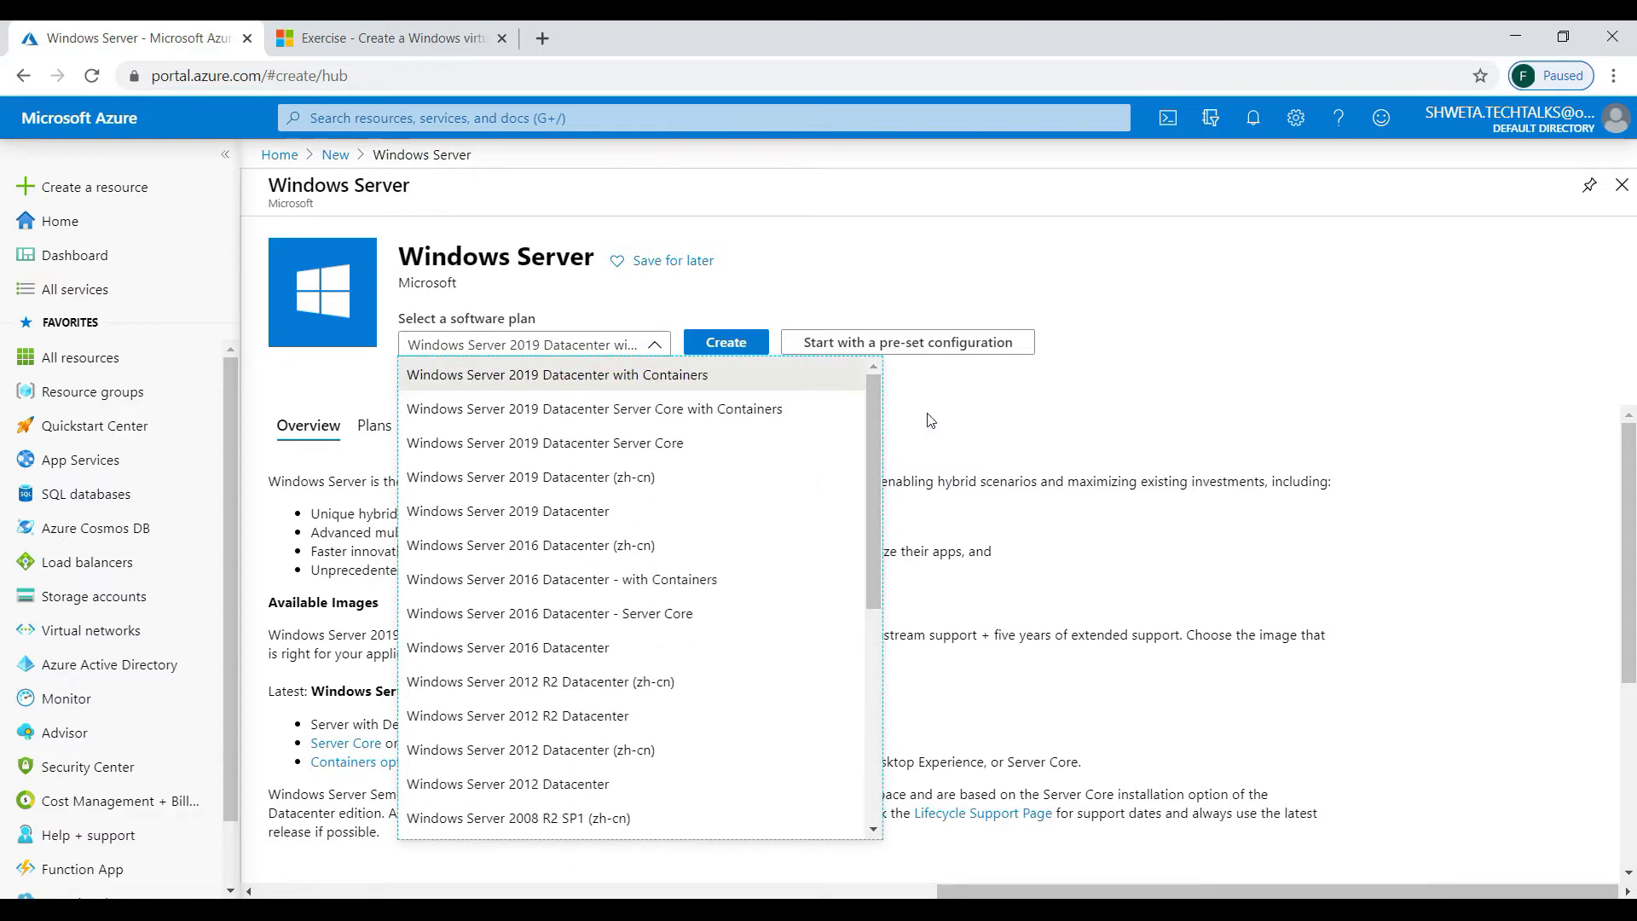
{"action": "left_click", "coordinate": [1192, 360]}
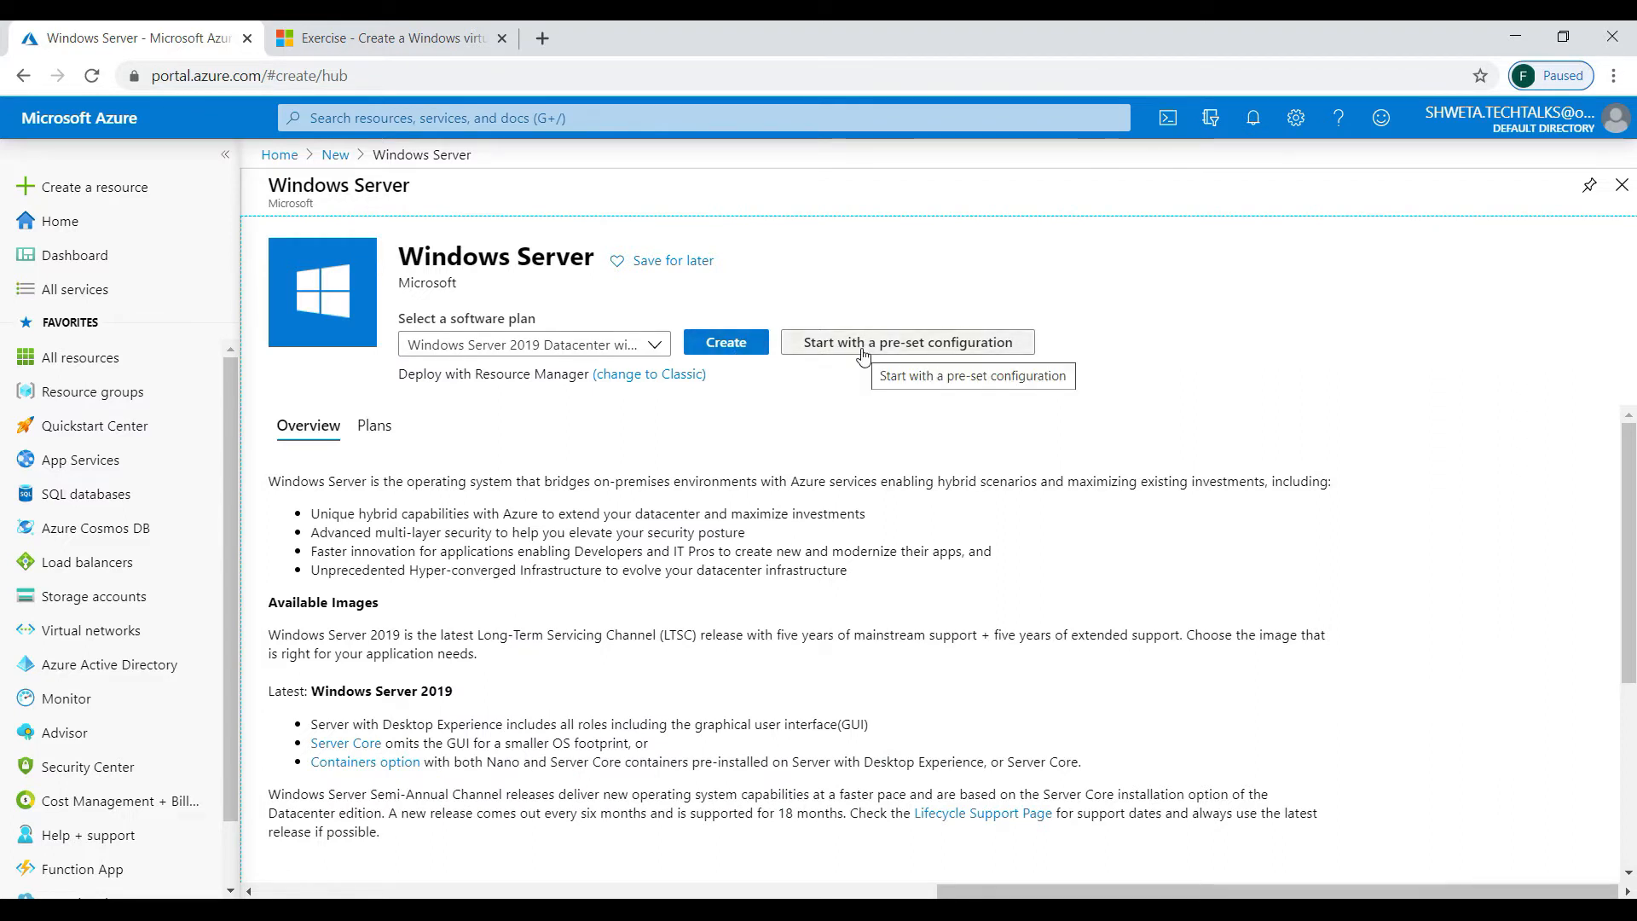
- From All services > Virtual machines, start a new VM and look over its Basics tab
{"action": "left_click", "coordinate": [95, 289]}
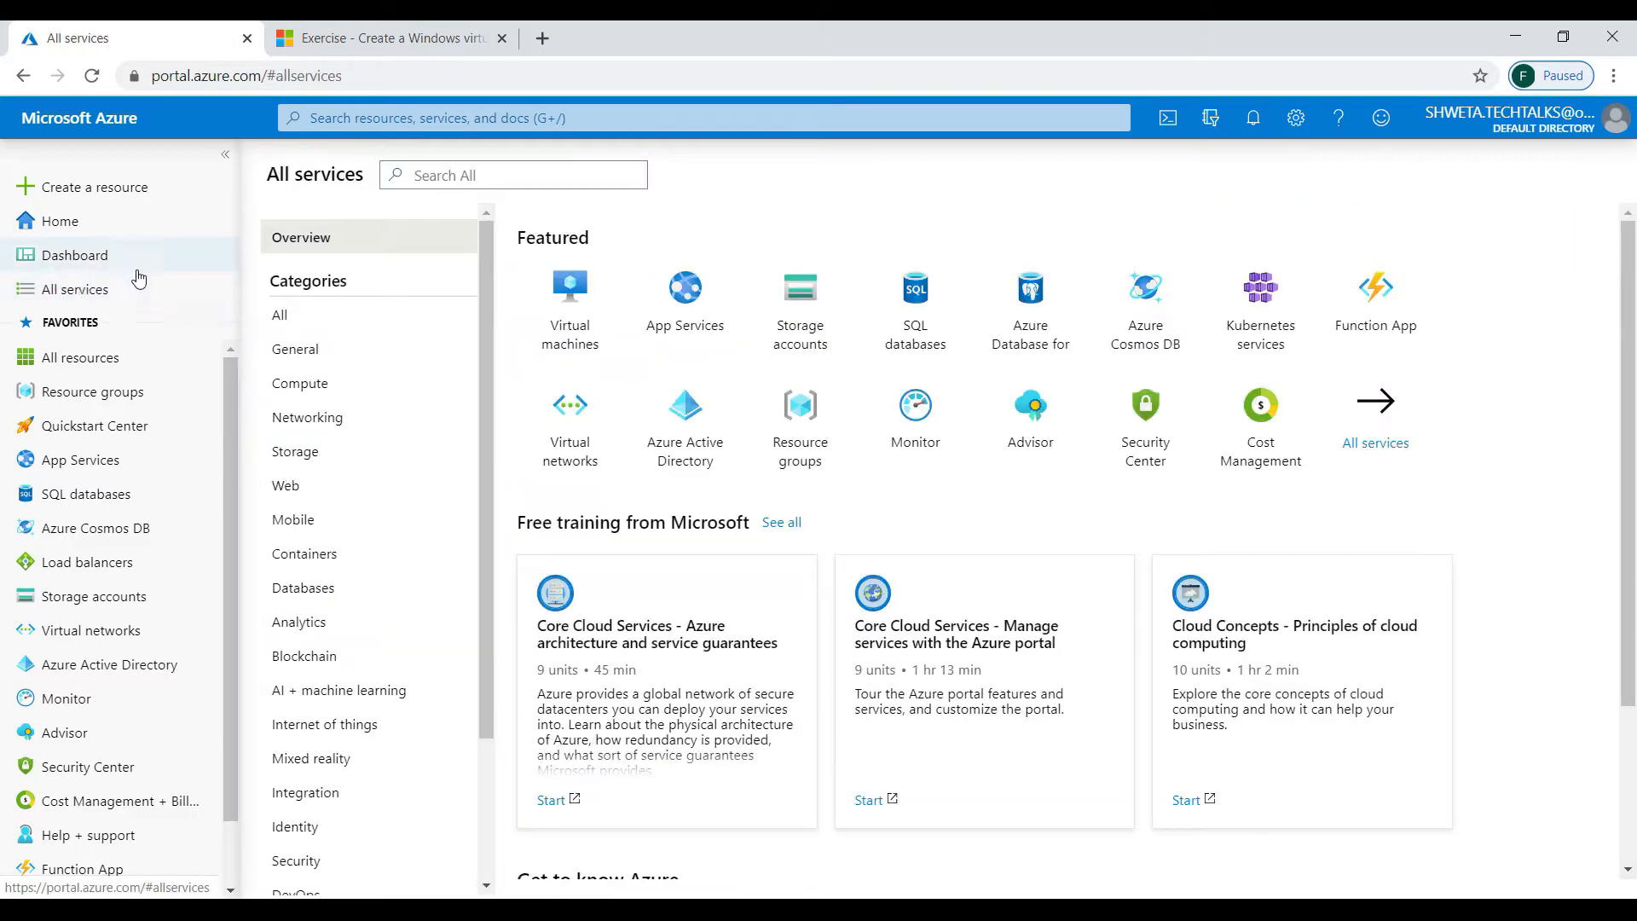
{"action": "left_click", "coordinate": [585, 320]}
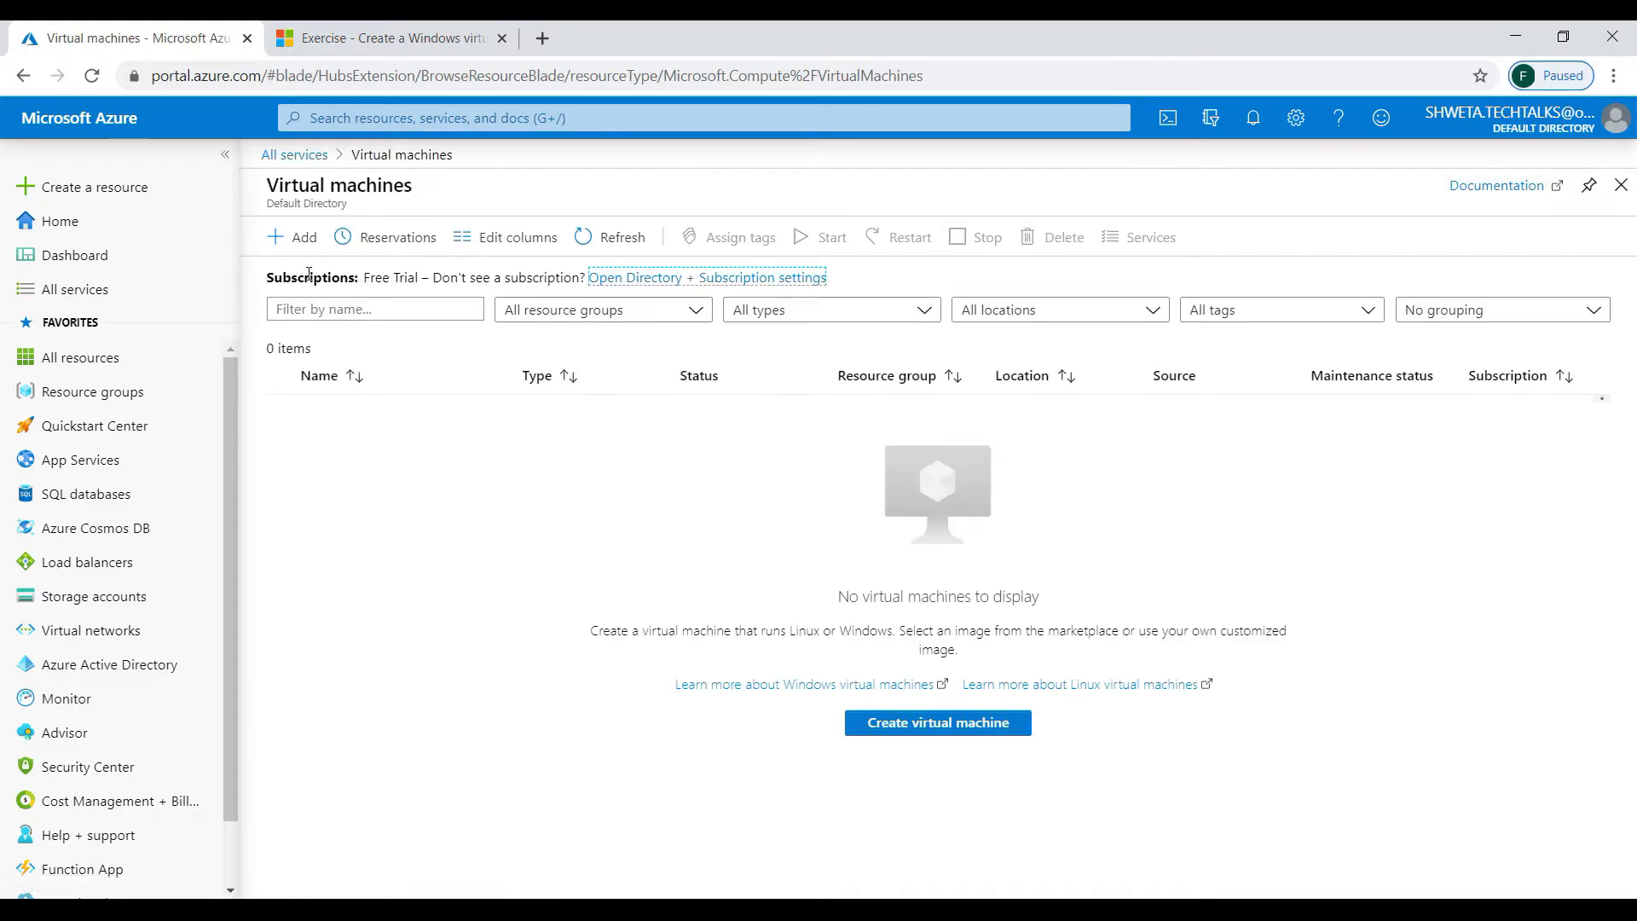
{"action": "left_click", "coordinate": [283, 237]}
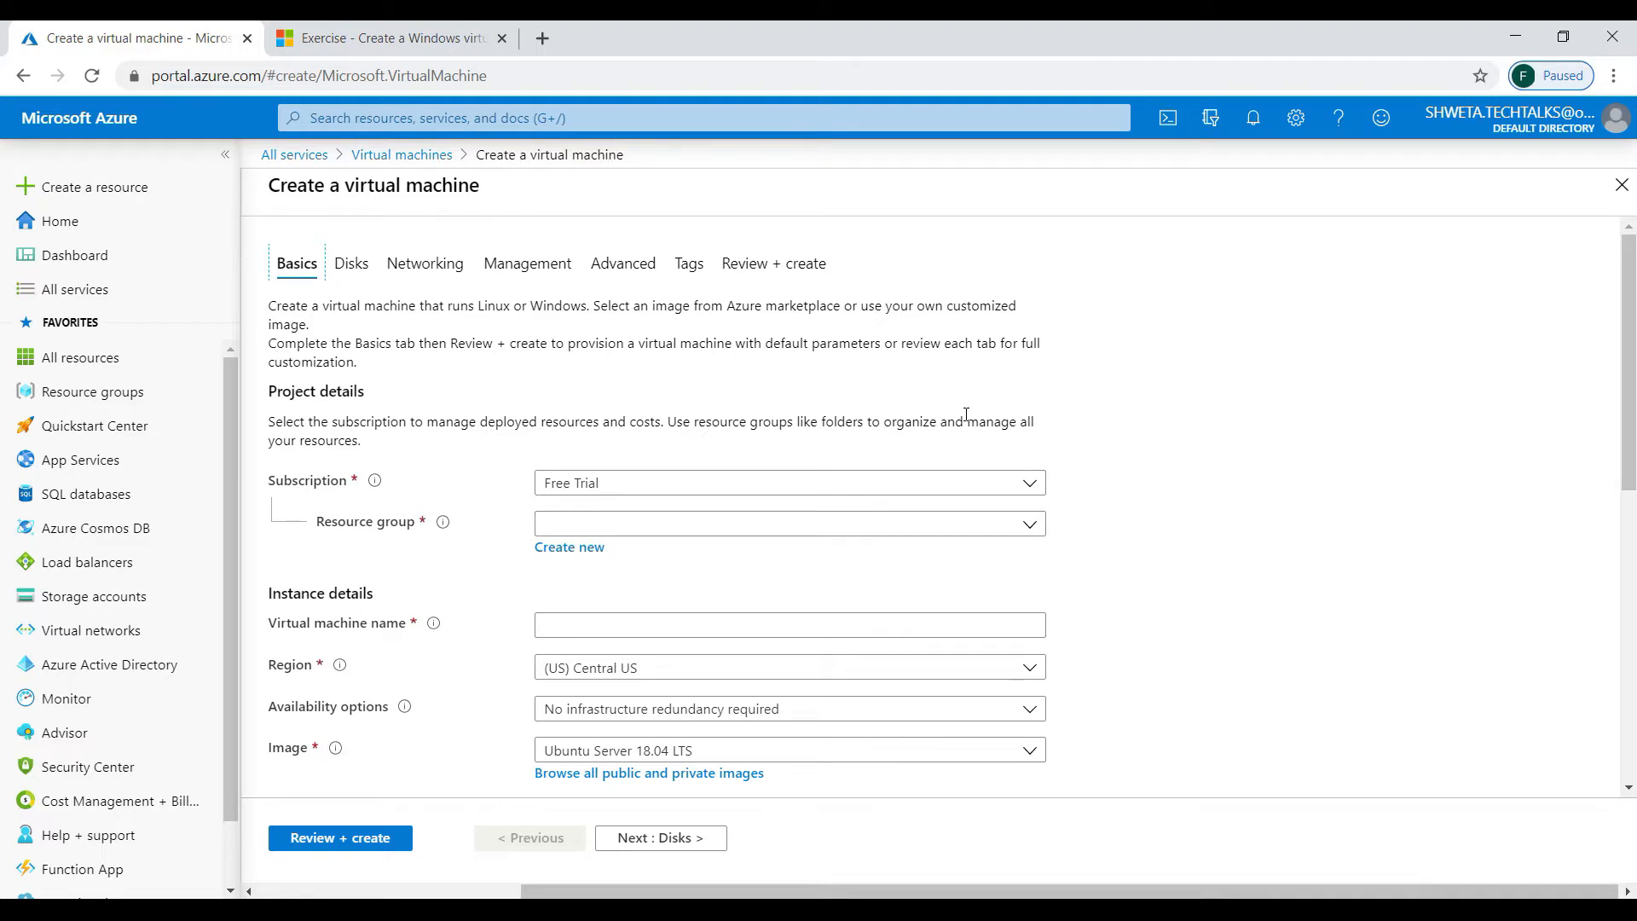
{"action": "scroll", "coordinate": [1492, 755], "scroll_direction": "down", "scroll_amount": 1}
{"action": "scroll", "coordinate": [1492, 756], "scroll_direction": "up", "scroll_amount": 1}
{"action": "scroll", "coordinate": [1492, 755], "scroll_direction": "down", "scroll_amount": 1}
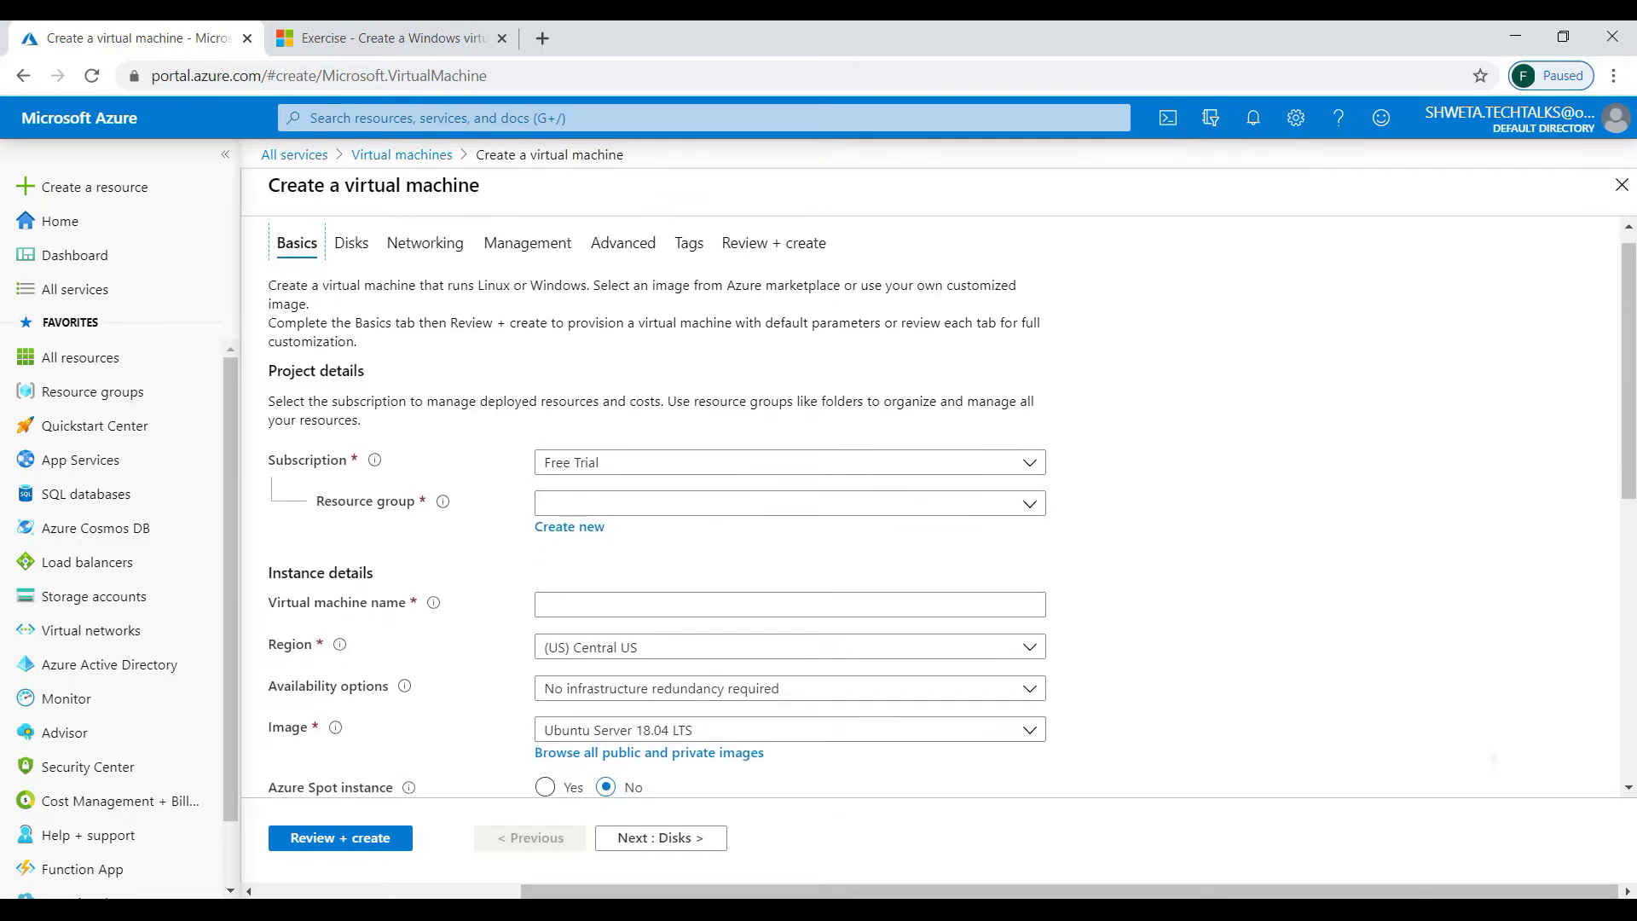
{"action": "scroll", "coordinate": [1492, 756], "scroll_direction": "down", "scroll_amount": 1}
{"action": "scroll", "coordinate": [1492, 756], "scroll_direction": "up", "scroll_amount": 1}
{"action": "scroll", "coordinate": [1492, 756], "scroll_direction": "down", "scroll_amount": 1}
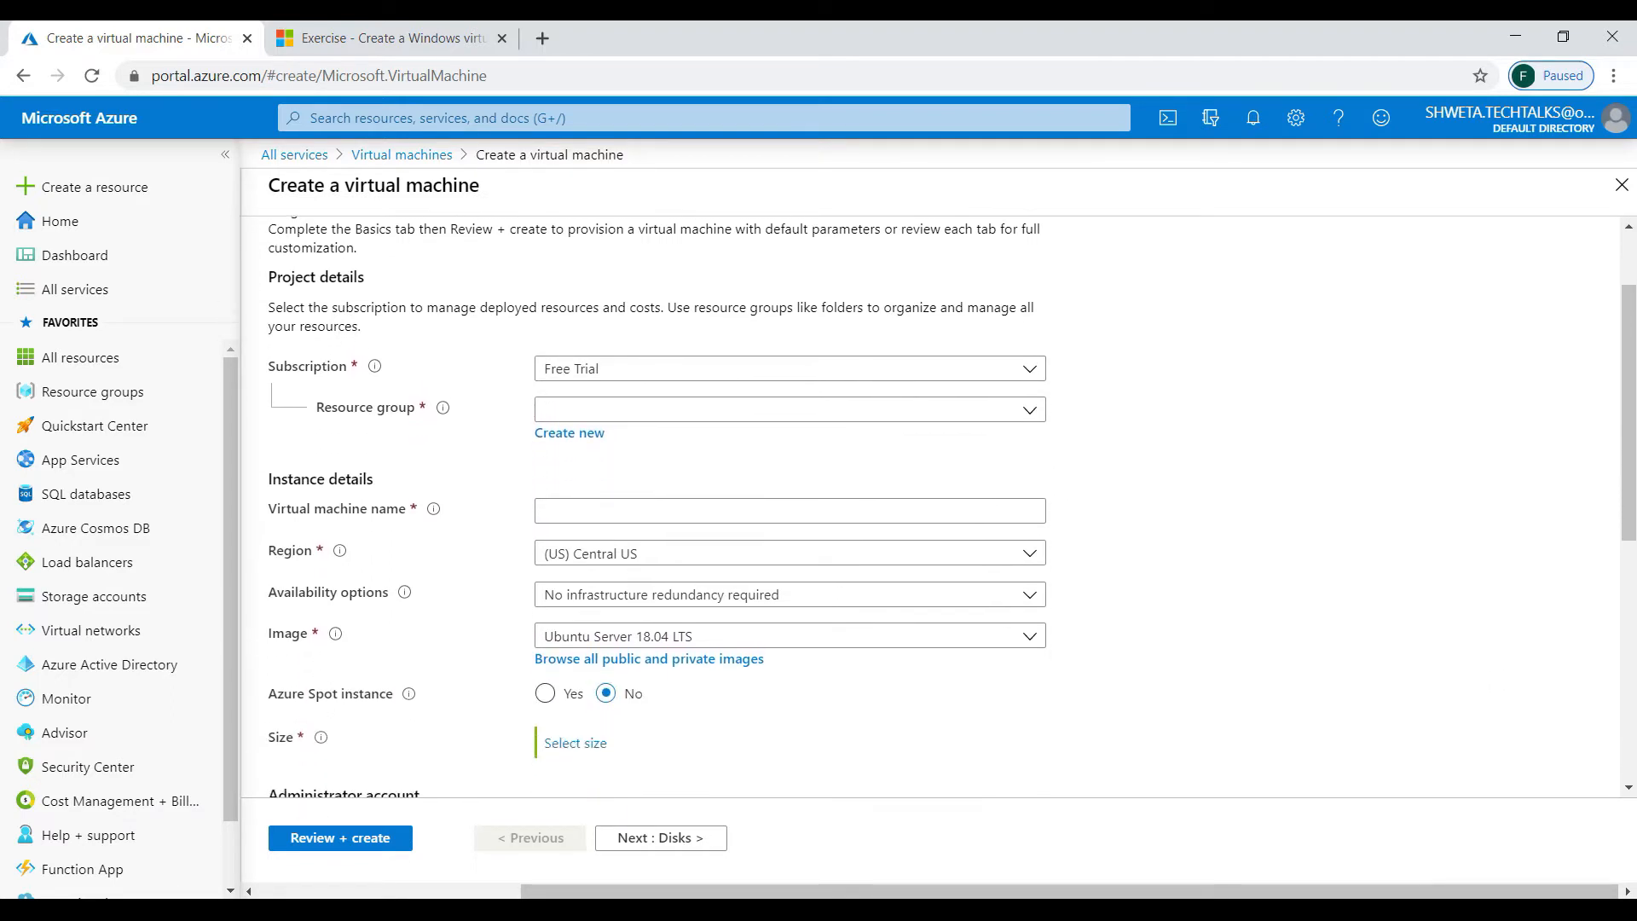
{"action": "scroll", "coordinate": [1024, 522], "scroll_direction": "up", "scroll_amount": 2}
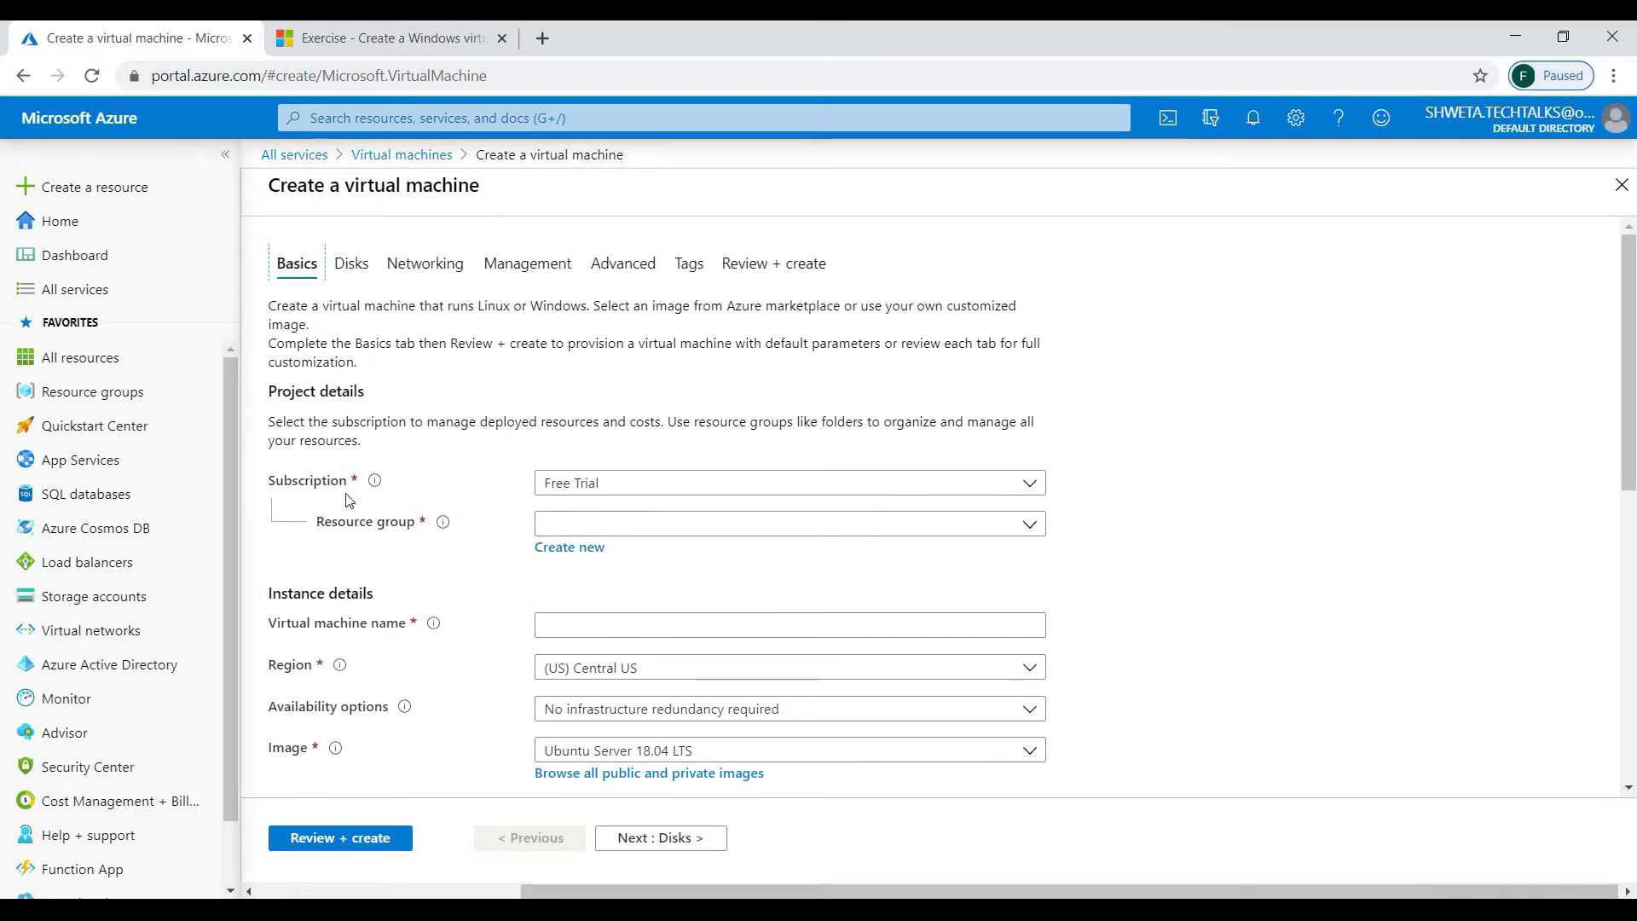
- Keep Free Trial as the subscription and check the existing resource groups
{"action": "left_click", "coordinate": [764, 478]}
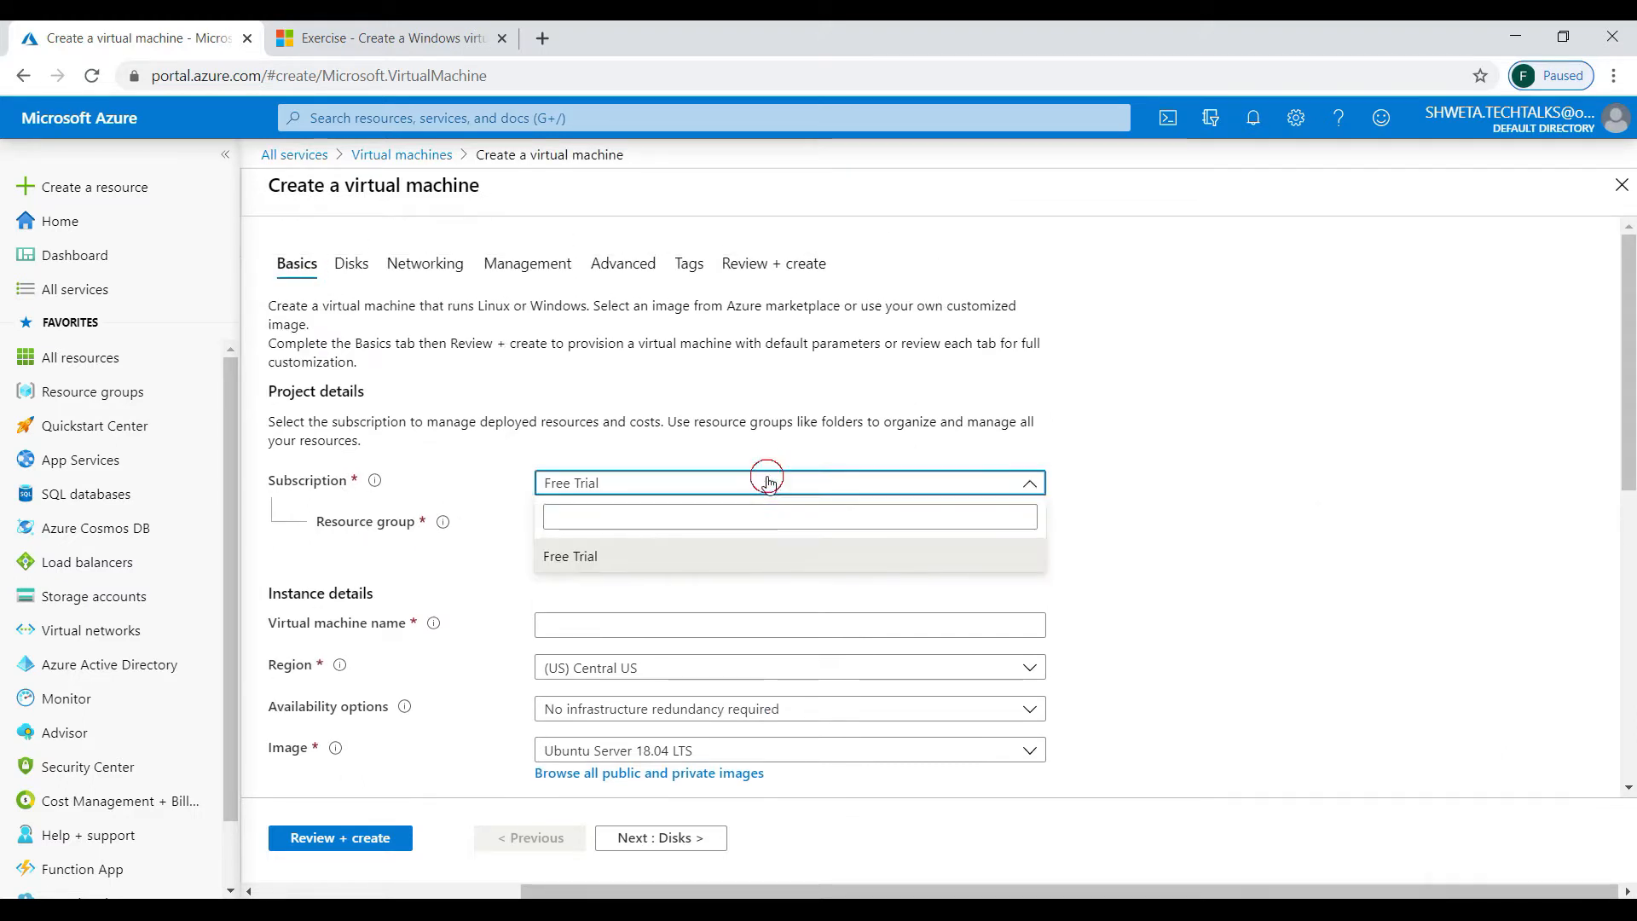
{"action": "left_click", "coordinate": [764, 473]}
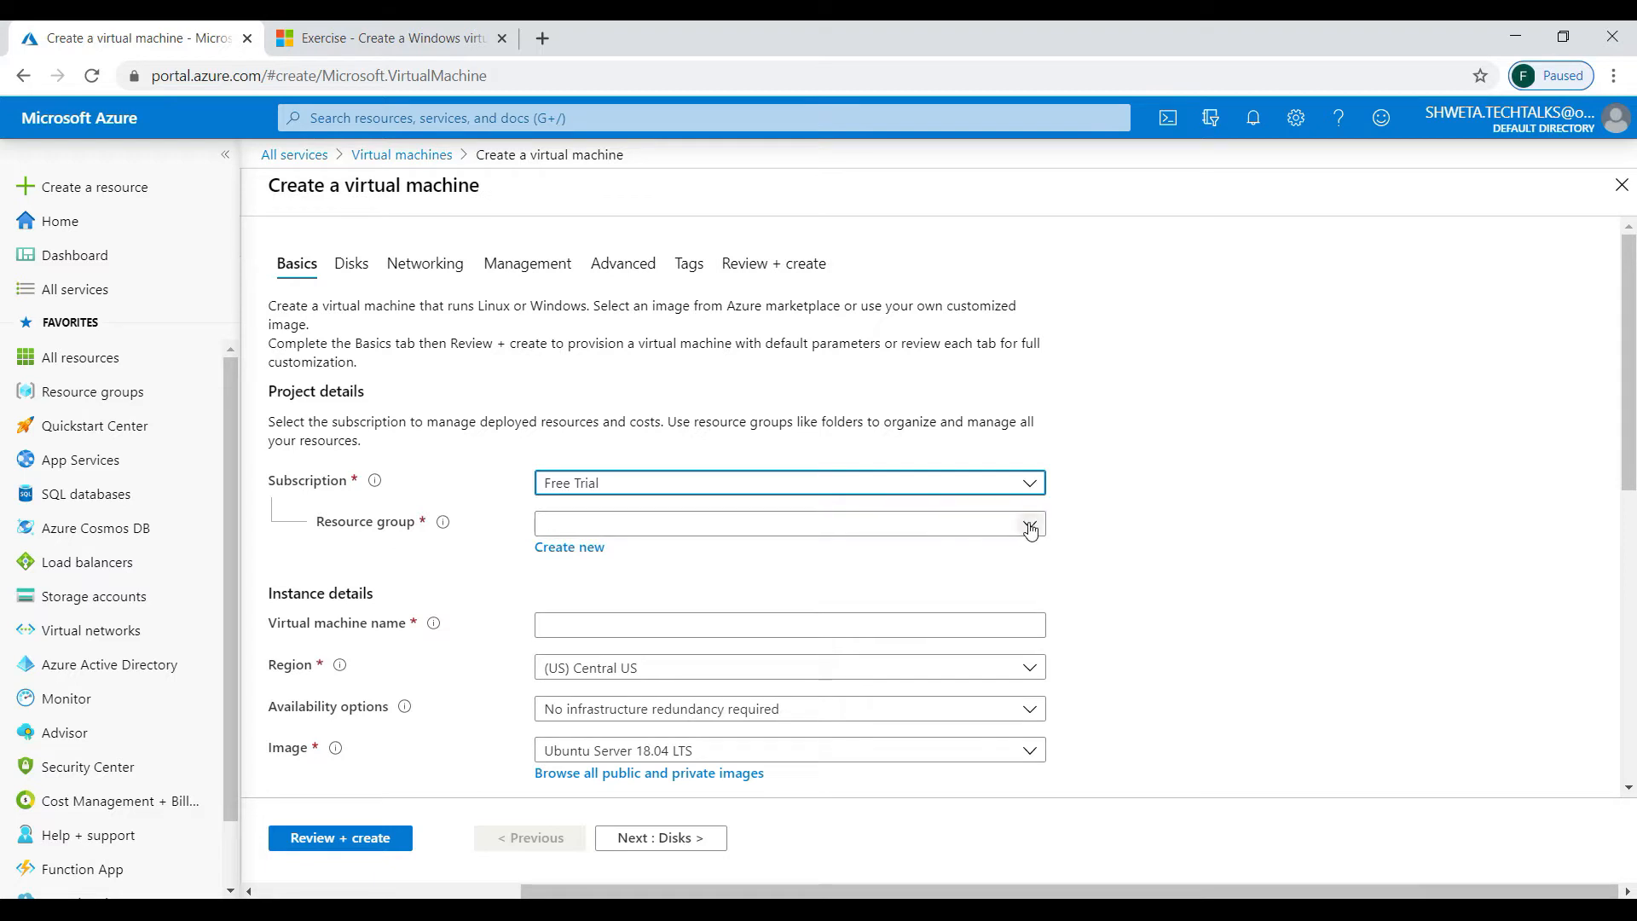
{"action": "left_click", "coordinate": [1030, 525]}
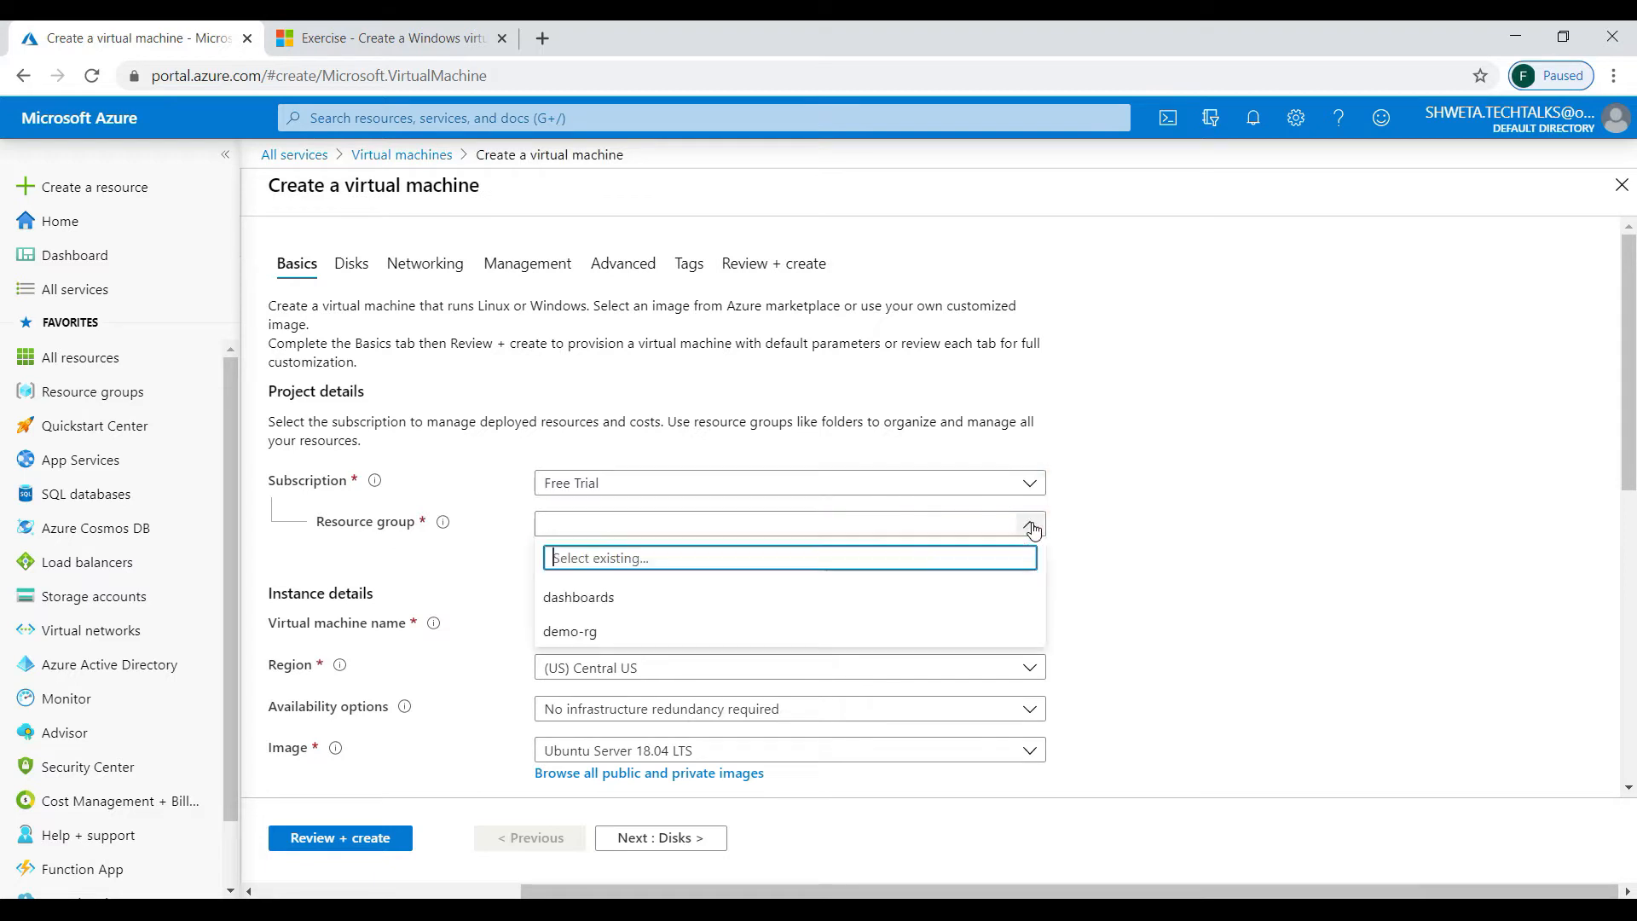
{"action": "left_click", "coordinate": [947, 522]}
{"action": "left_click", "coordinate": [570, 550]}
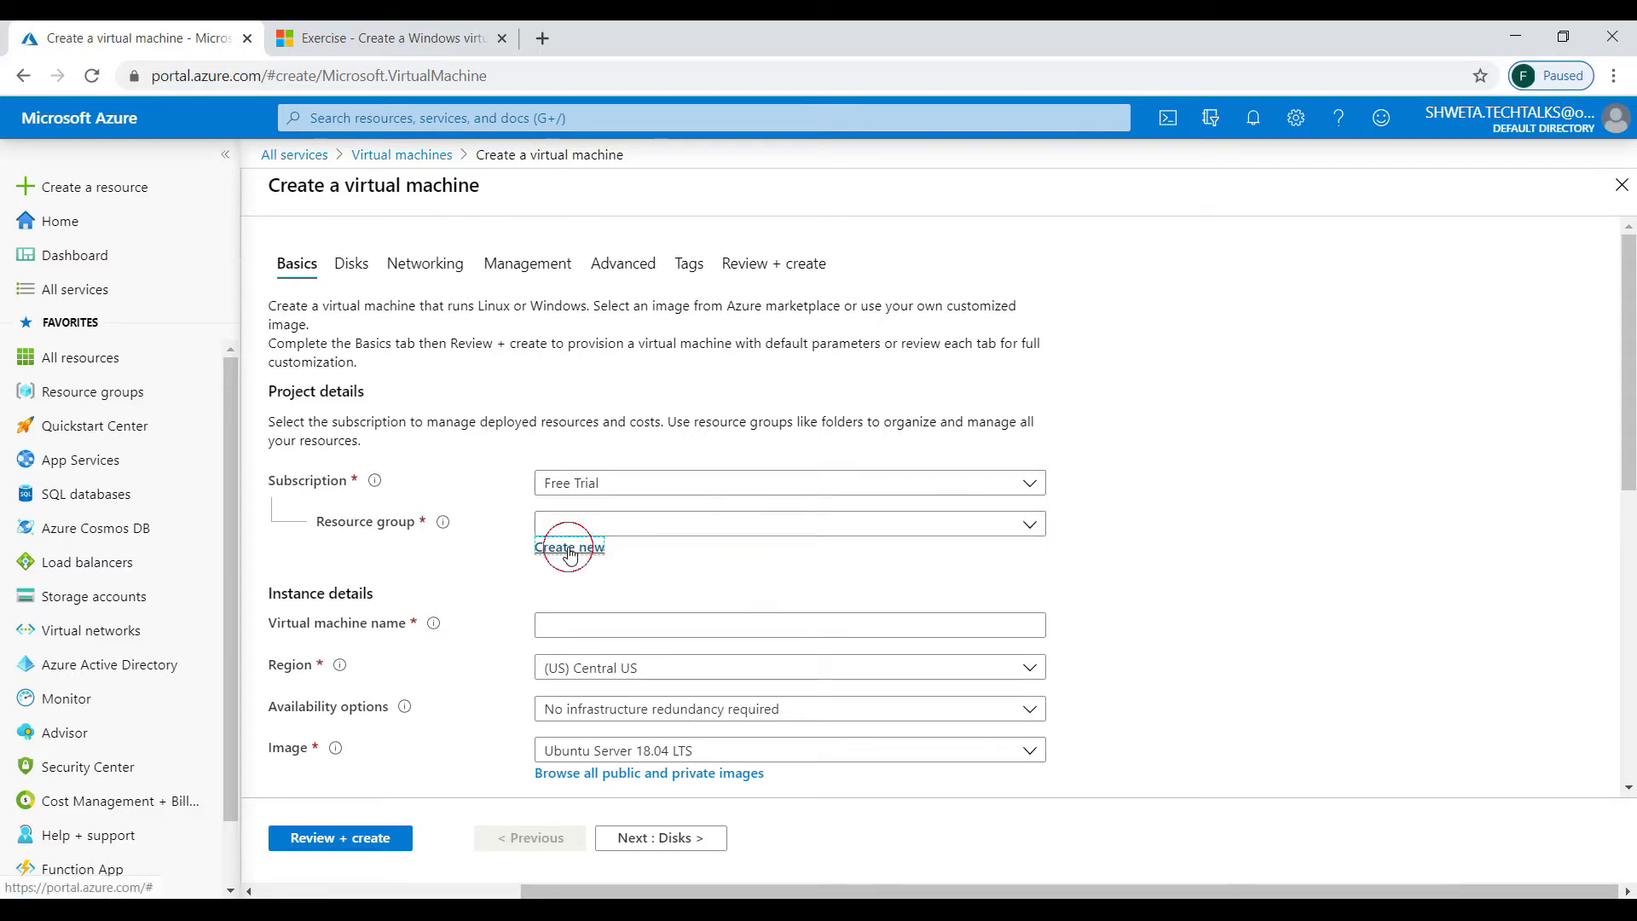
- Create the resource group demo-vm-rg and name the VM test-vm-1
{"action": "type", "text": "demo-vm-rg"}
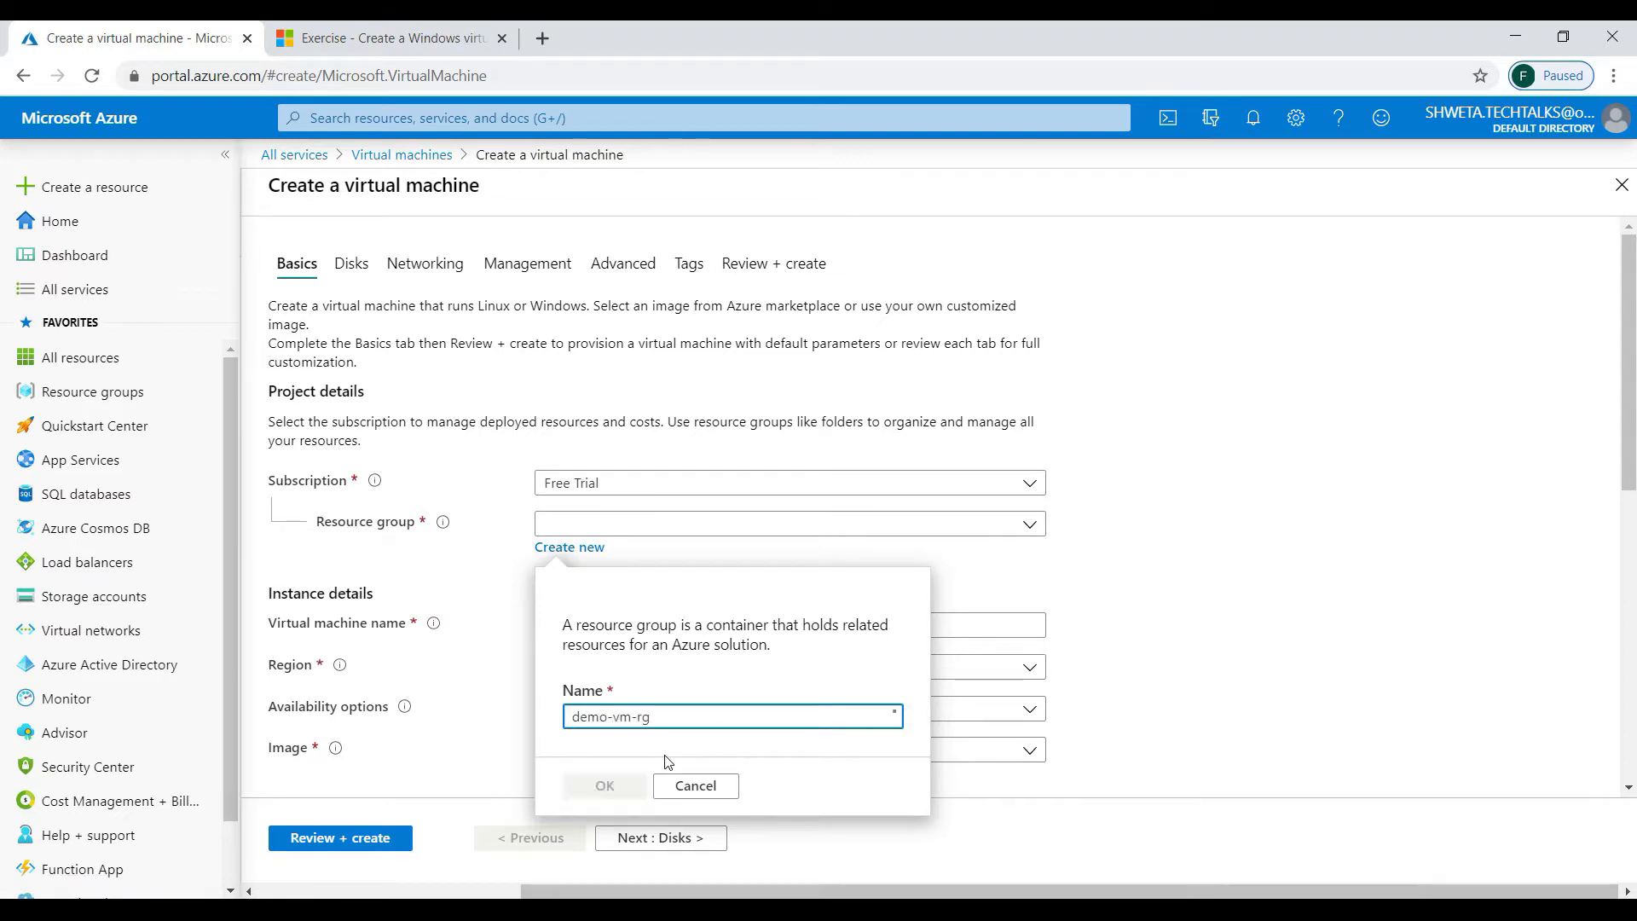
{"action": "left_click", "coordinate": [597, 783]}
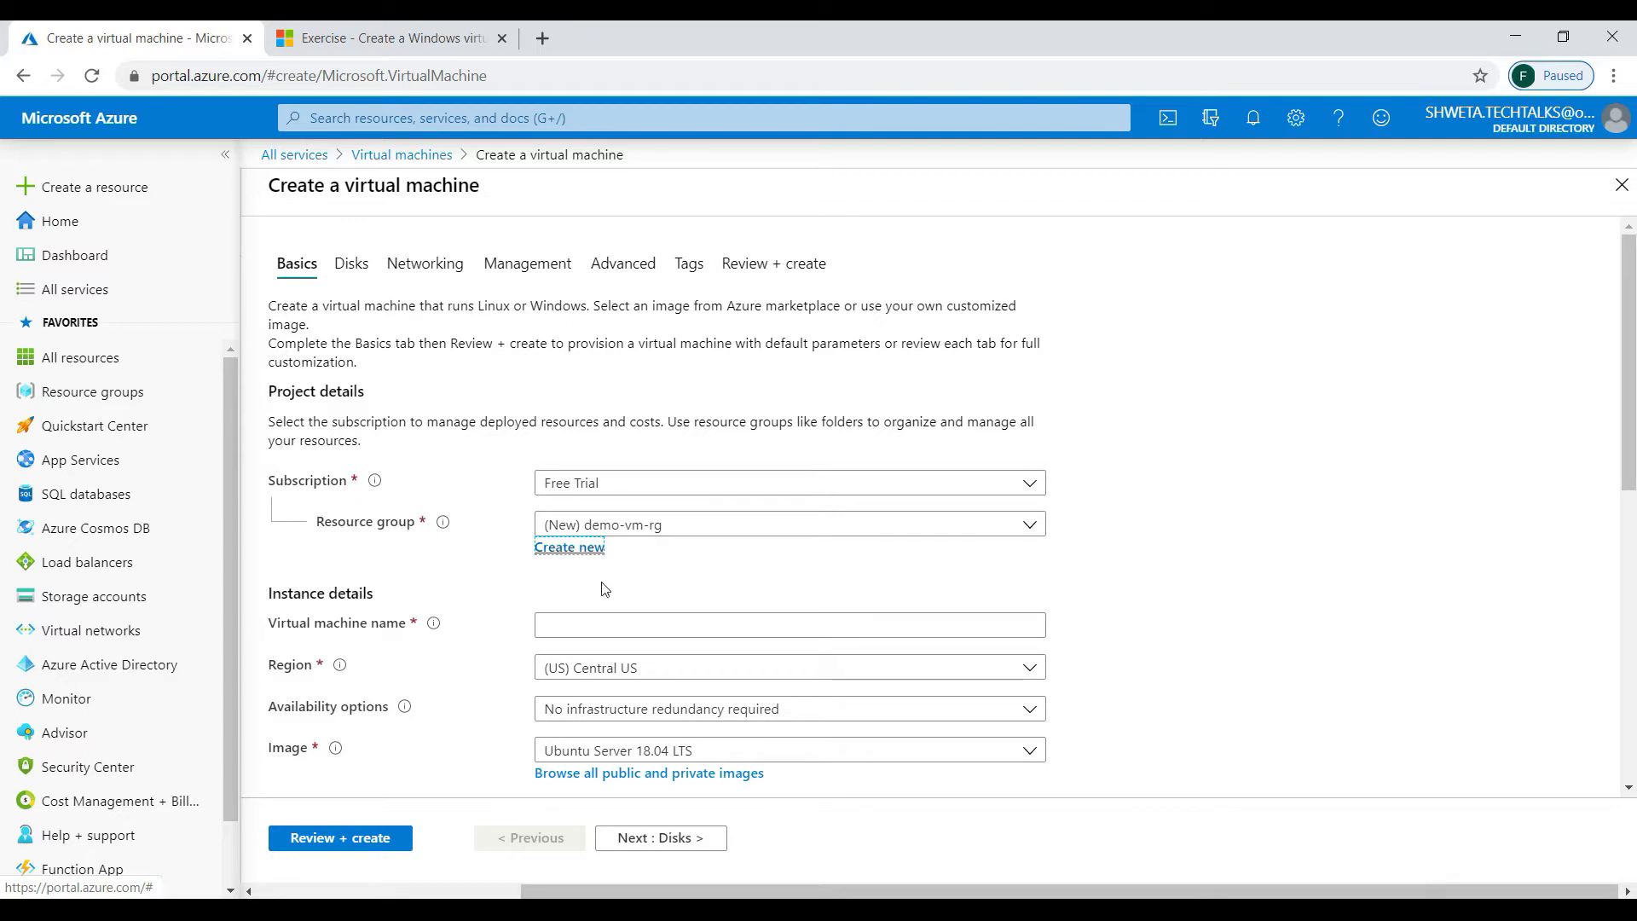
{"action": "right_click", "coordinate": [653, 629]}
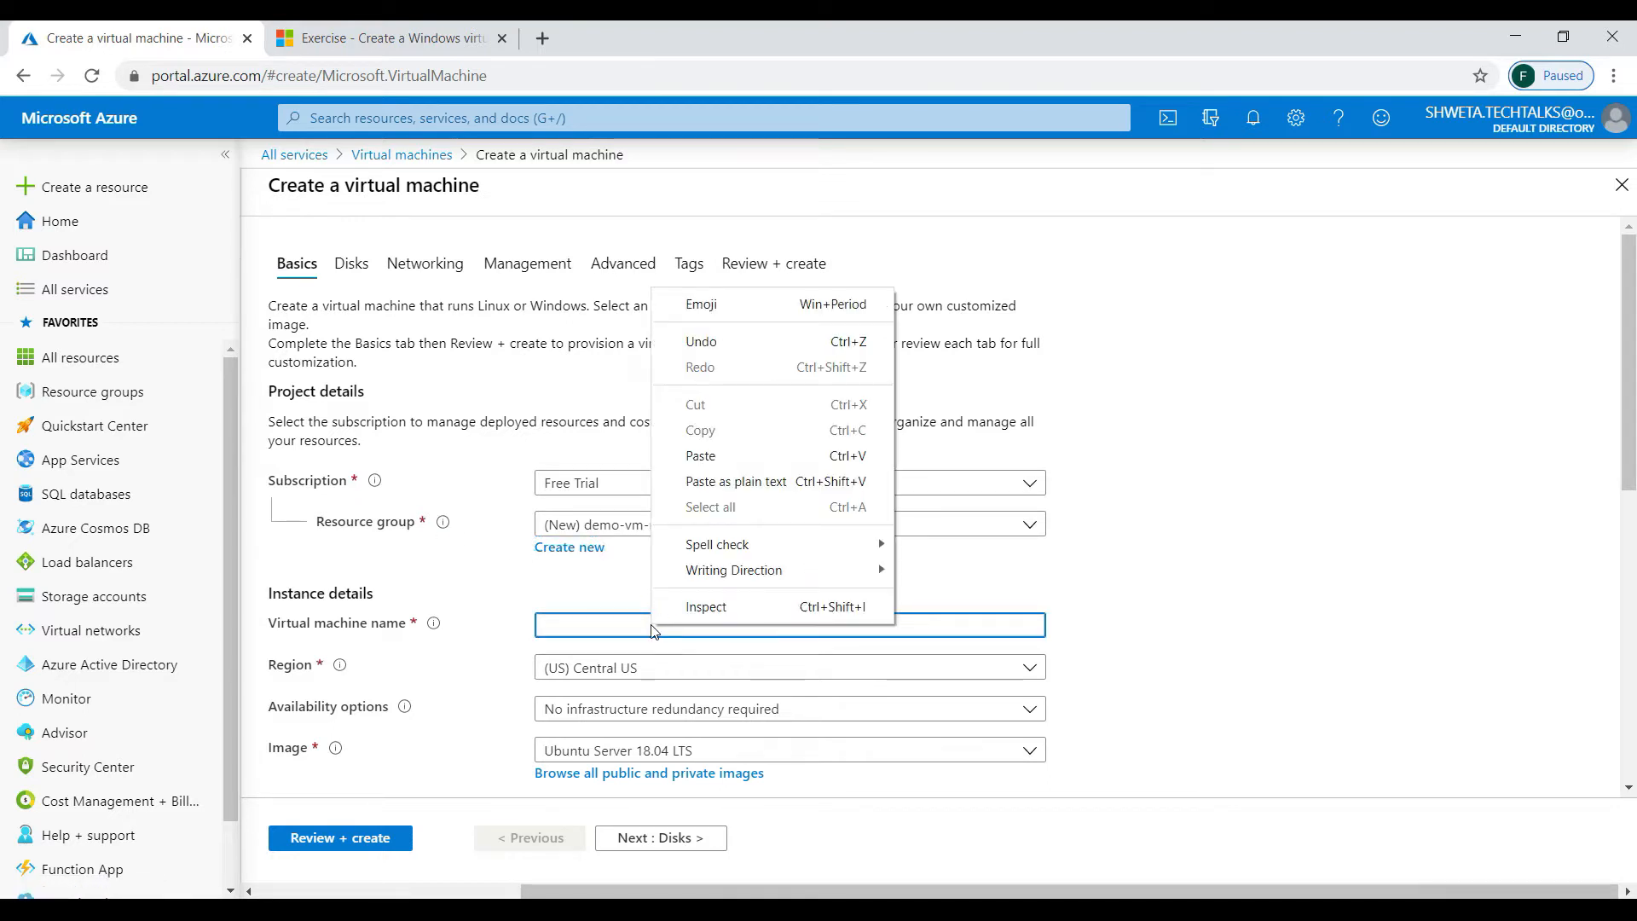
{"action": "left_click", "coordinate": [603, 623]}
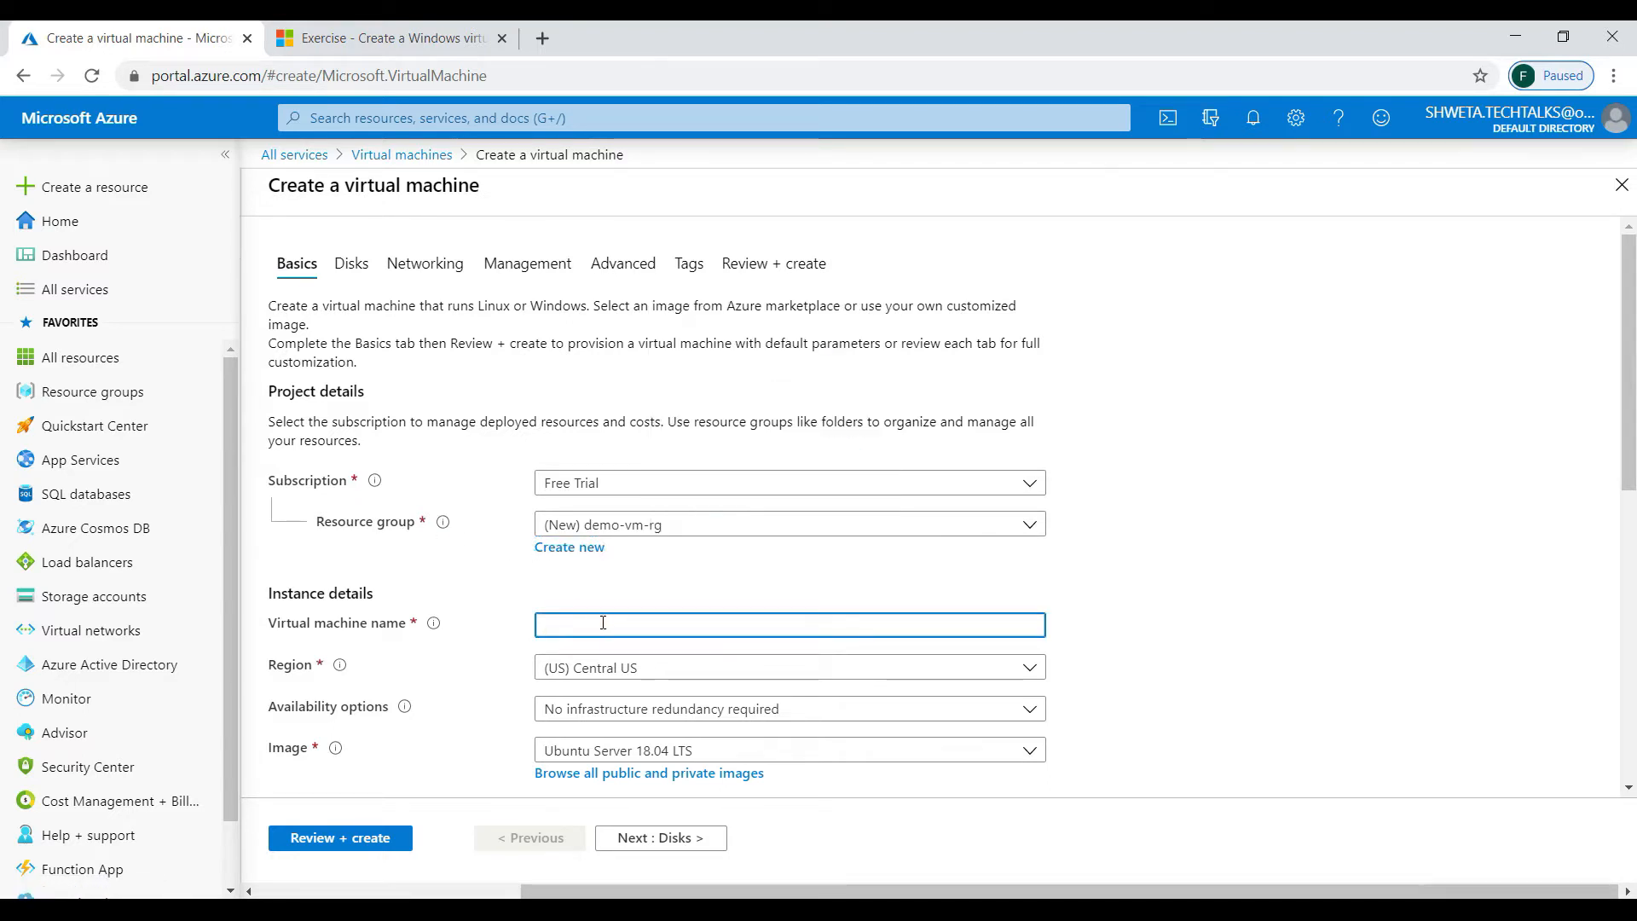
{"action": "type", "text": "test-vm-1"}
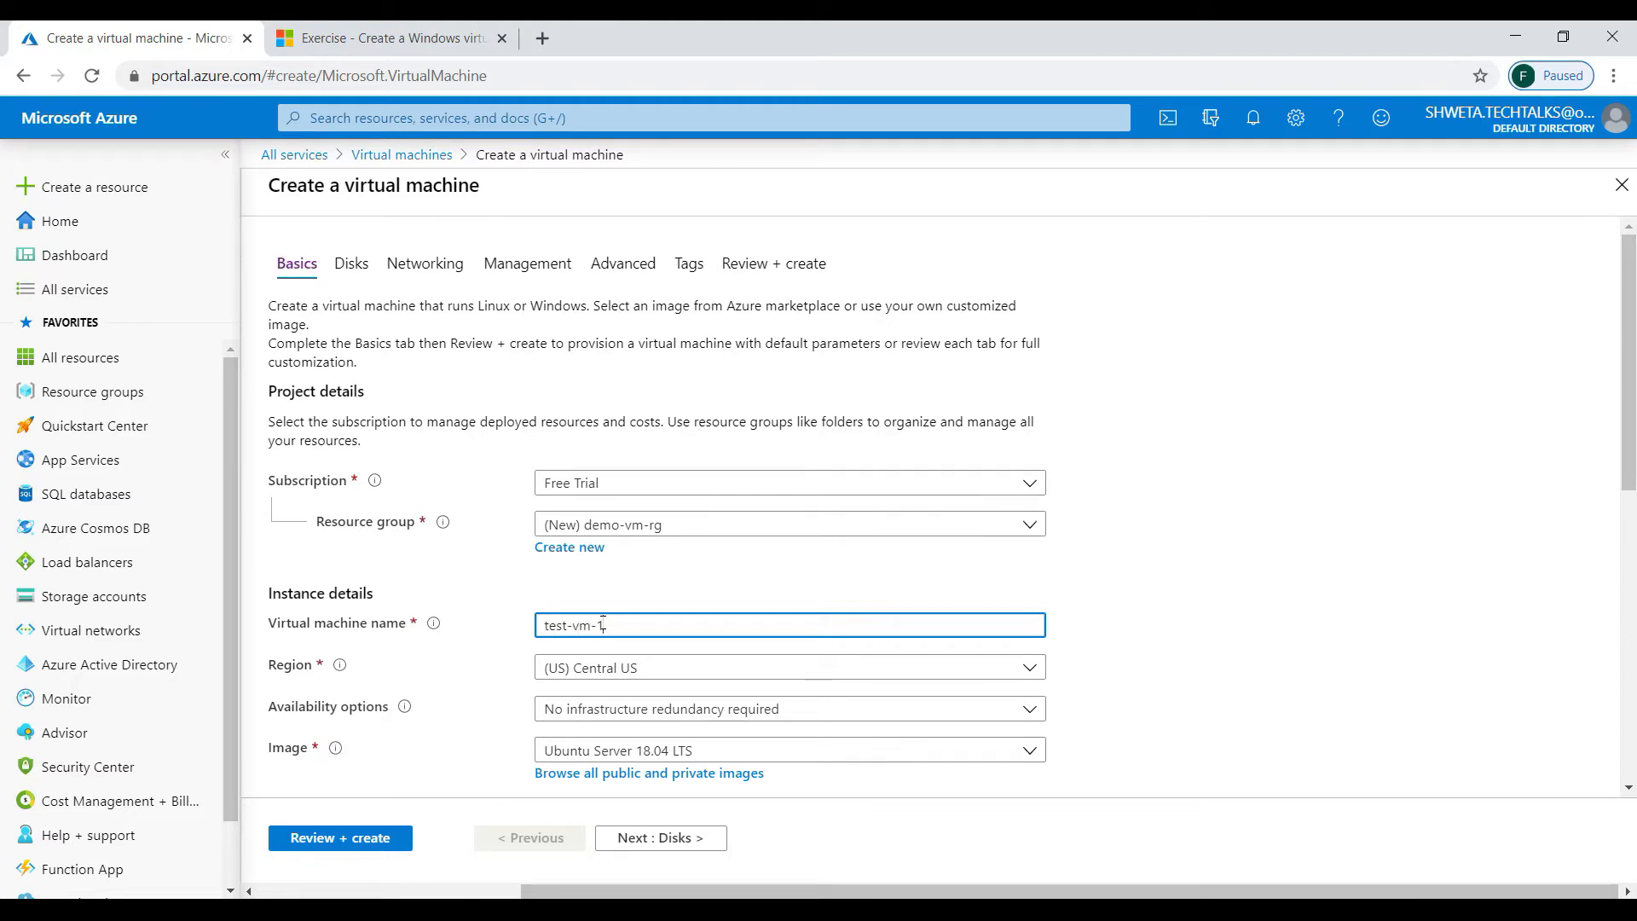
- Set the VM region to (US) East US
{"action": "left_click", "coordinate": [830, 676]}
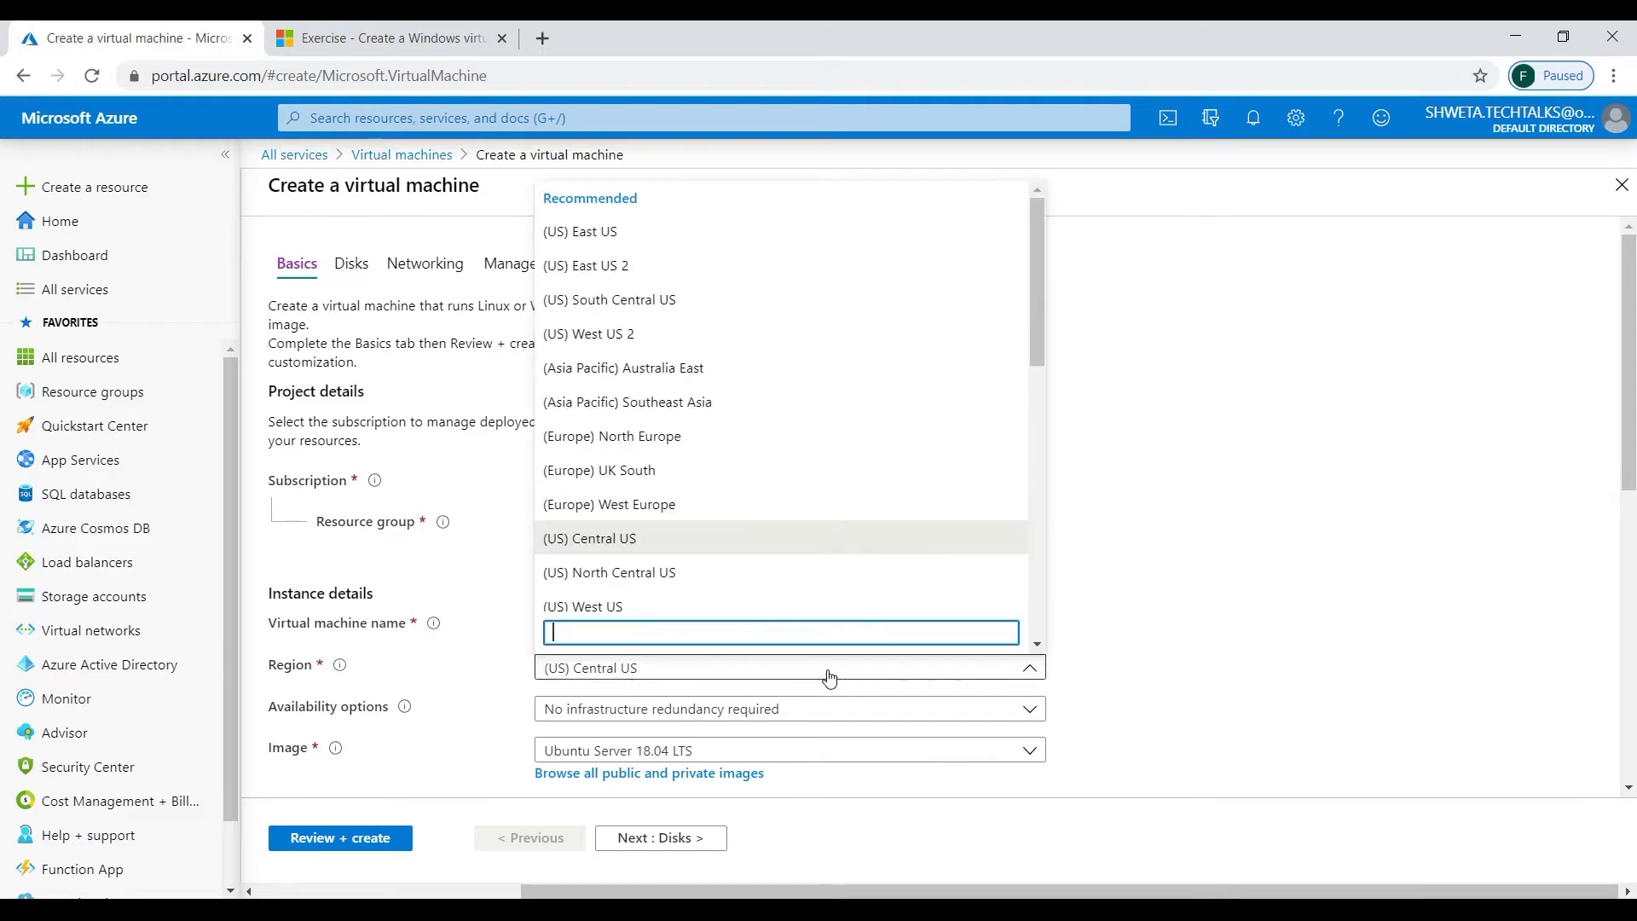
{"action": "type", "text": "east"}
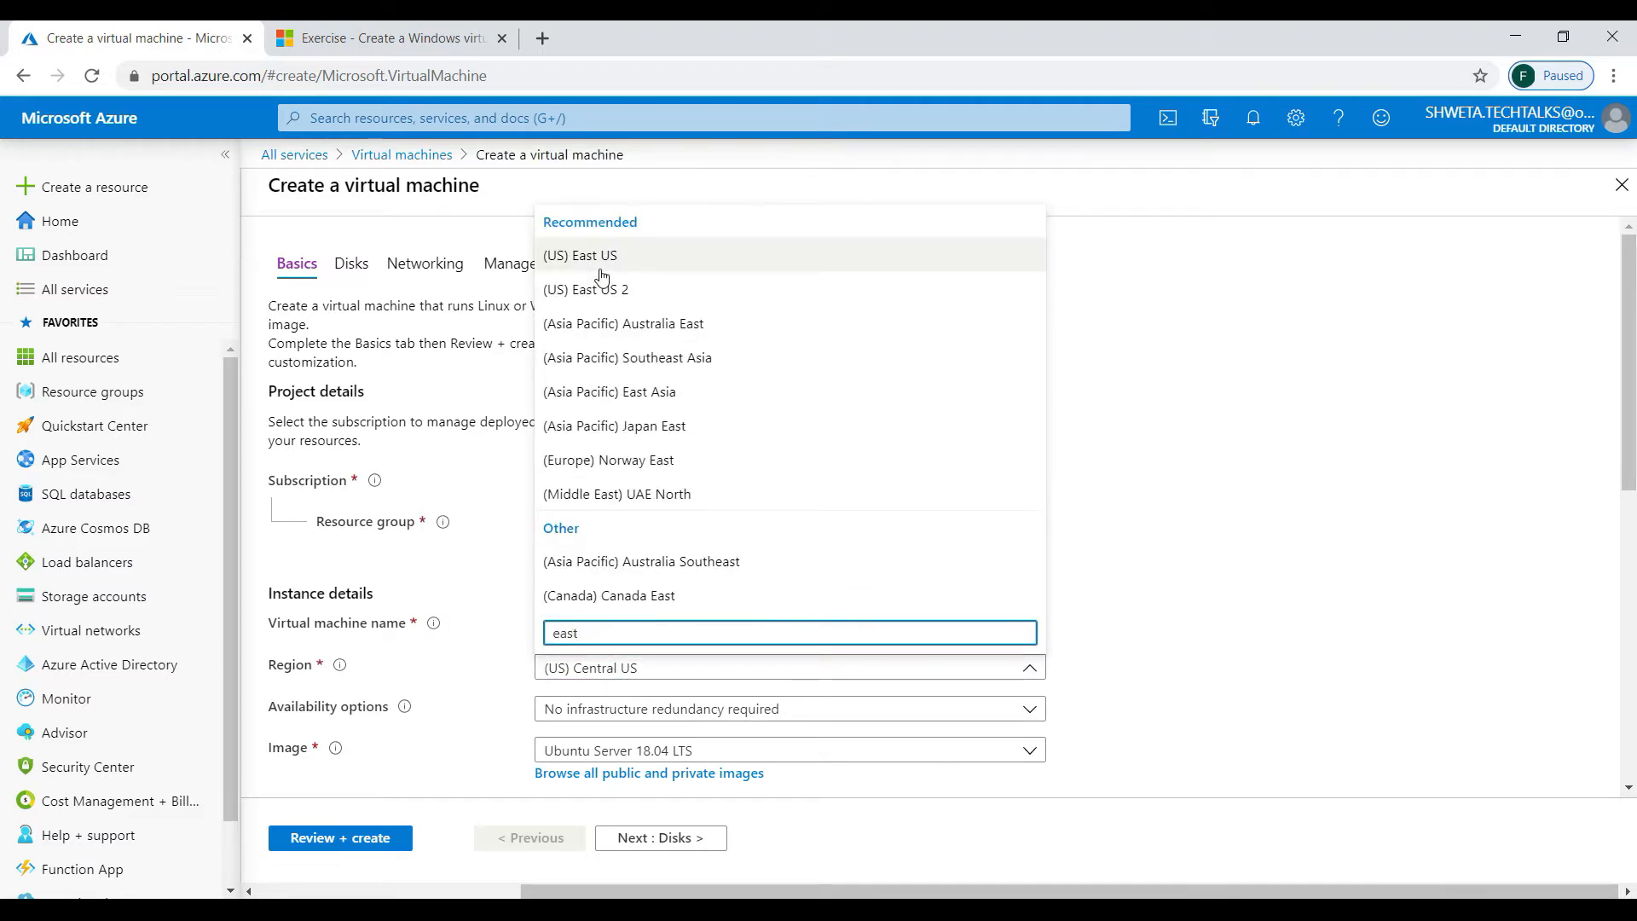
{"action": "left_click", "coordinate": [601, 265]}
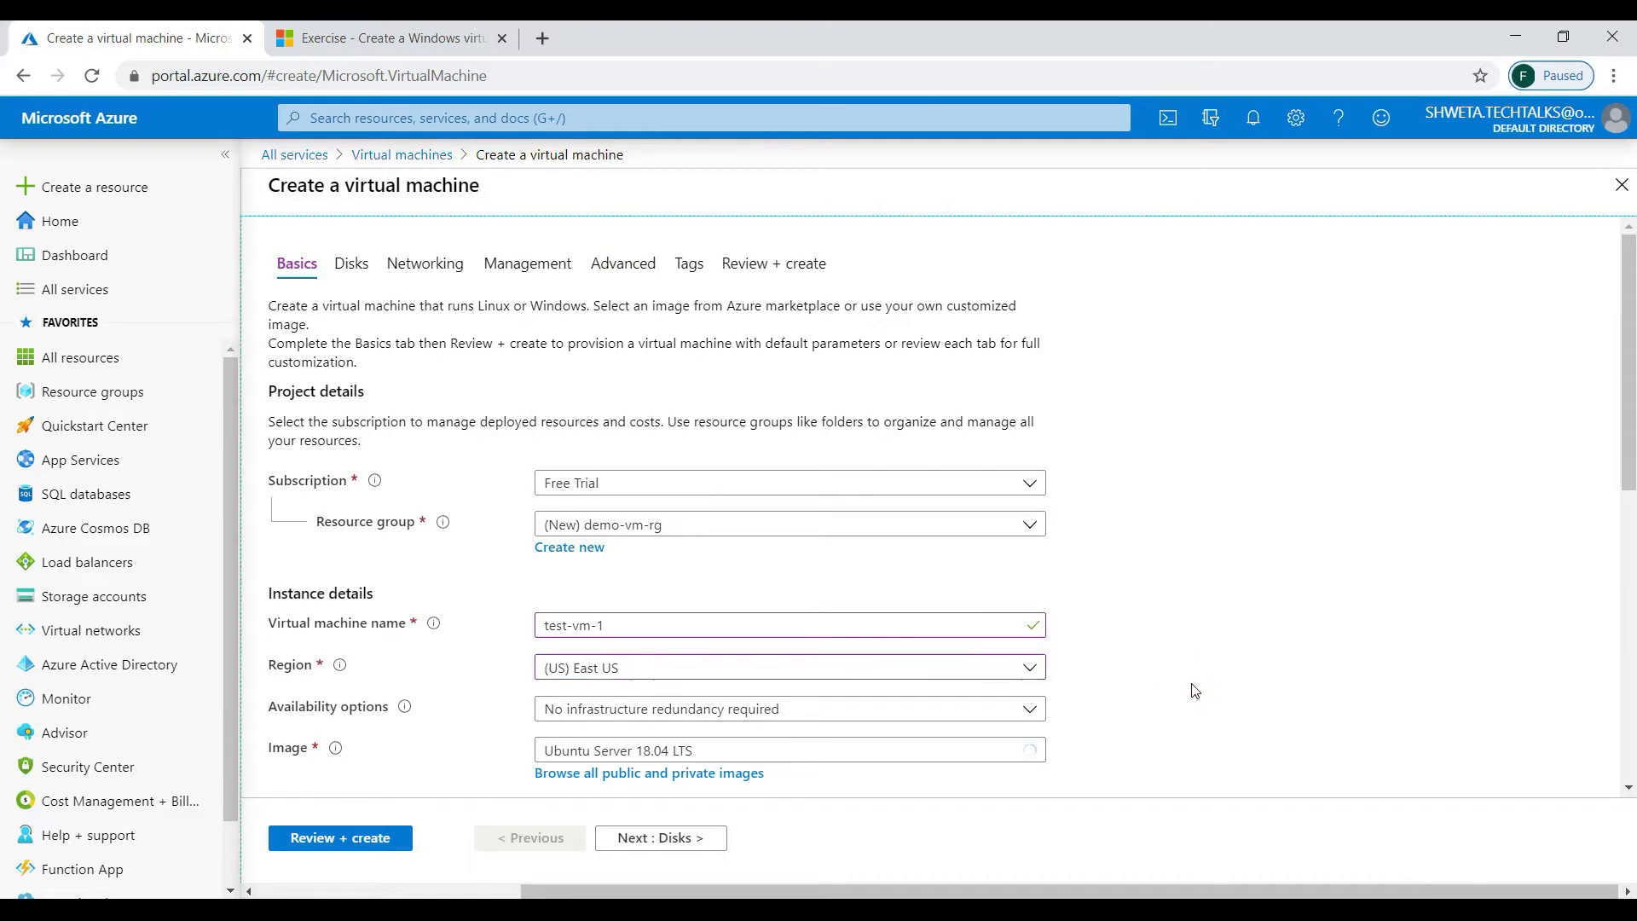
- Keep 'No infrastructure redundancy required' and select the Windows Server 2019 Datacenter image
{"action": "scroll", "coordinate": [1195, 690], "scroll_direction": "down", "scroll_amount": 4}
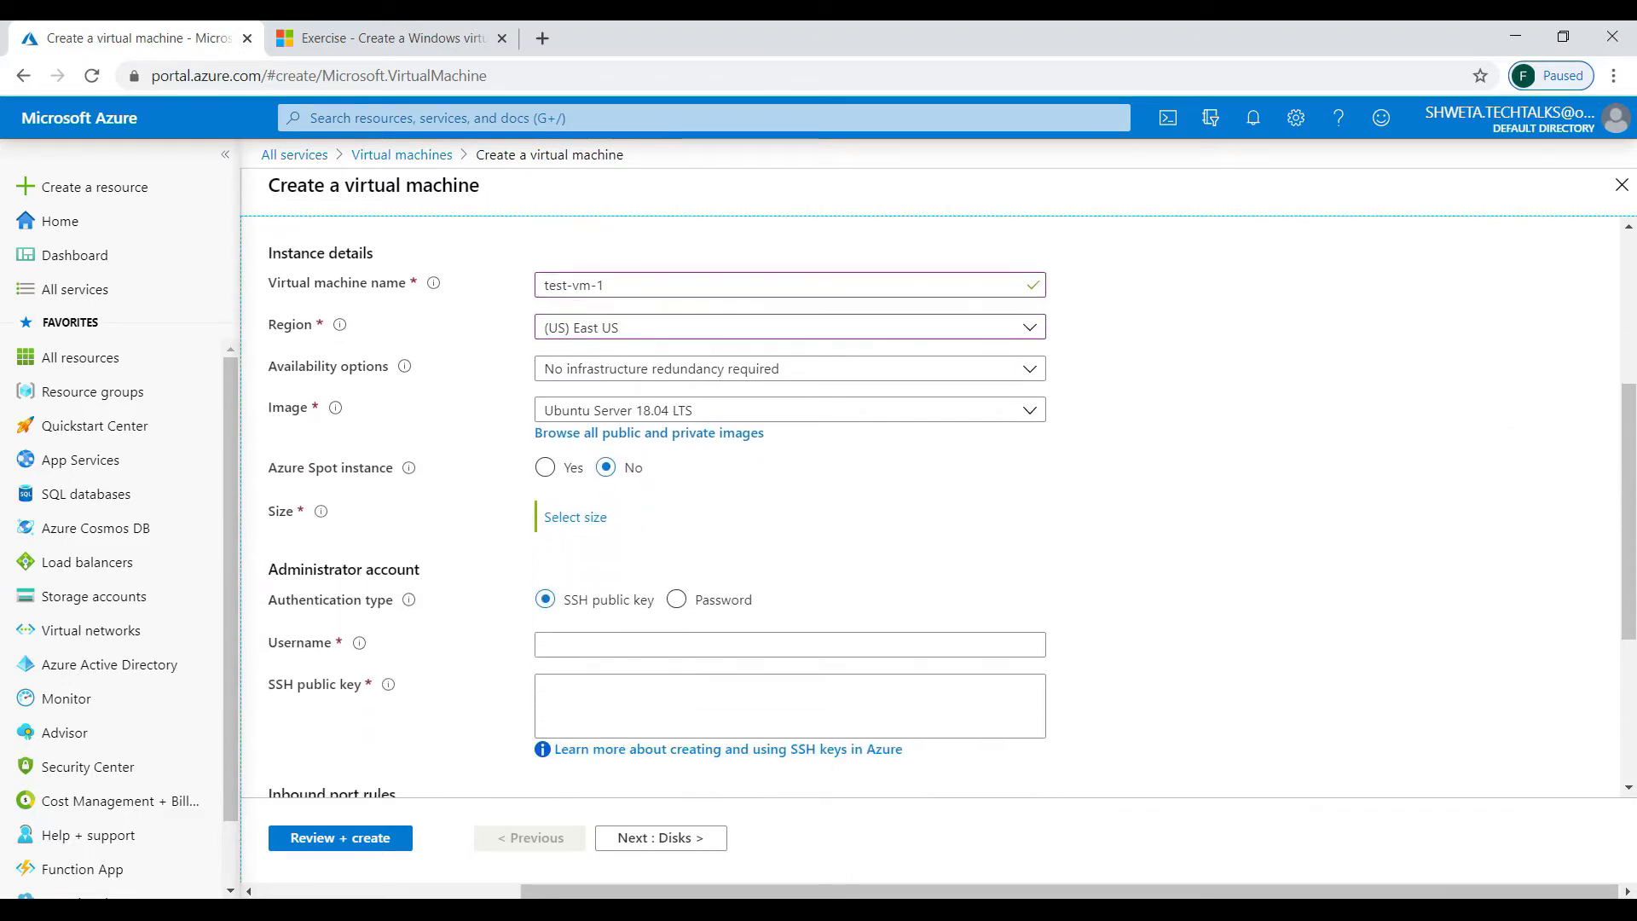
{"action": "left_click", "coordinate": [911, 381]}
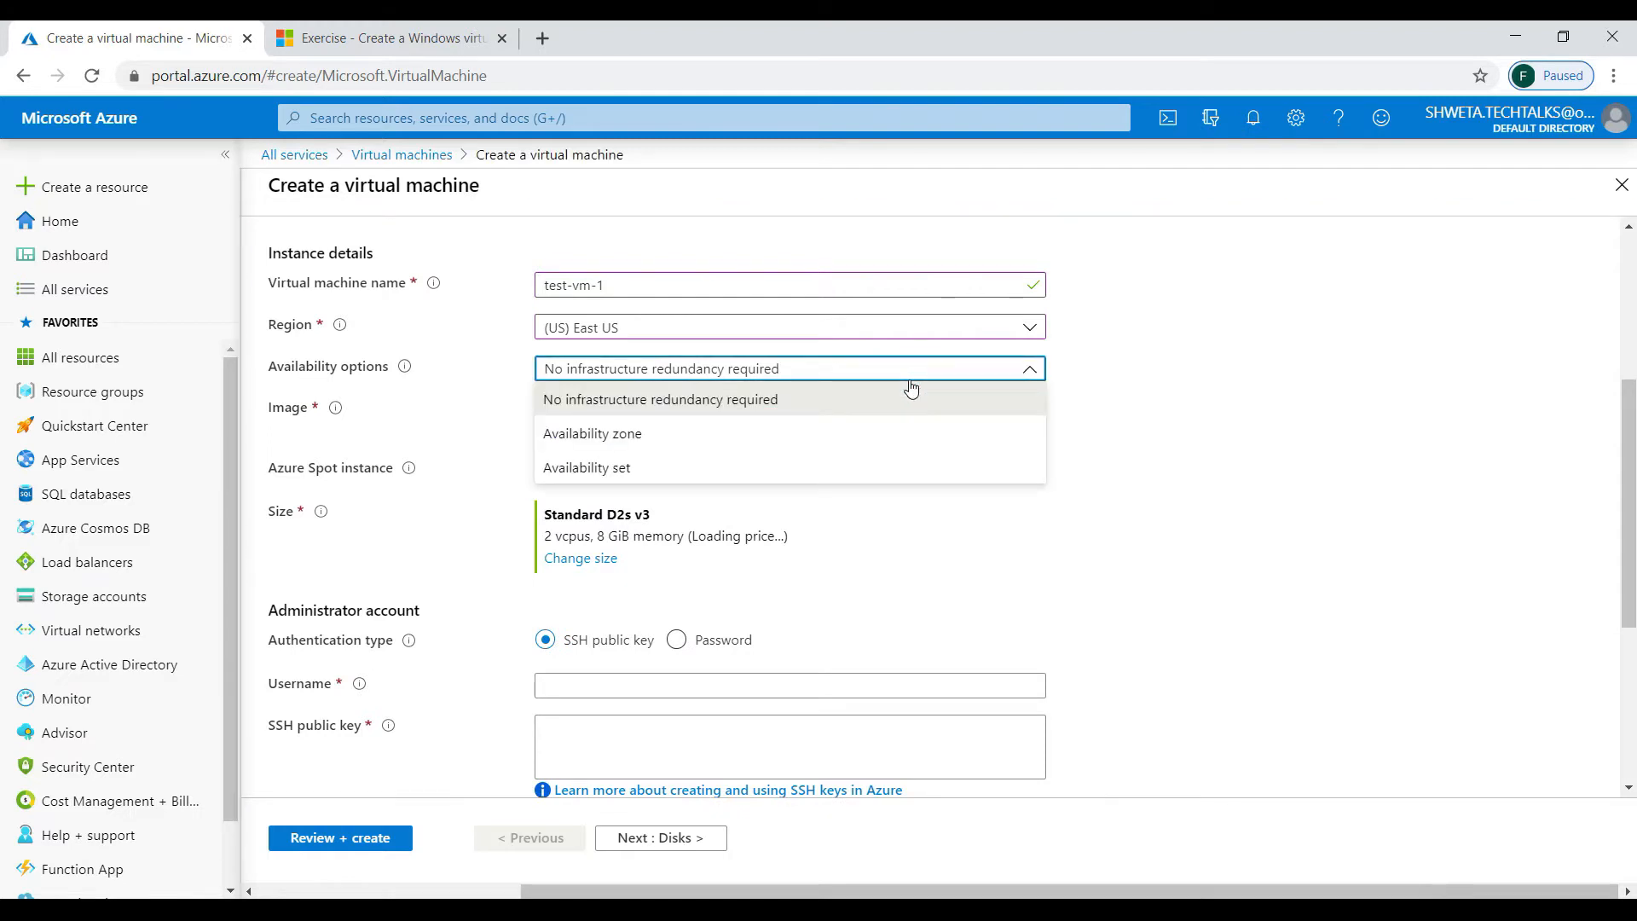
{"action": "left_click", "coordinate": [1152, 383]}
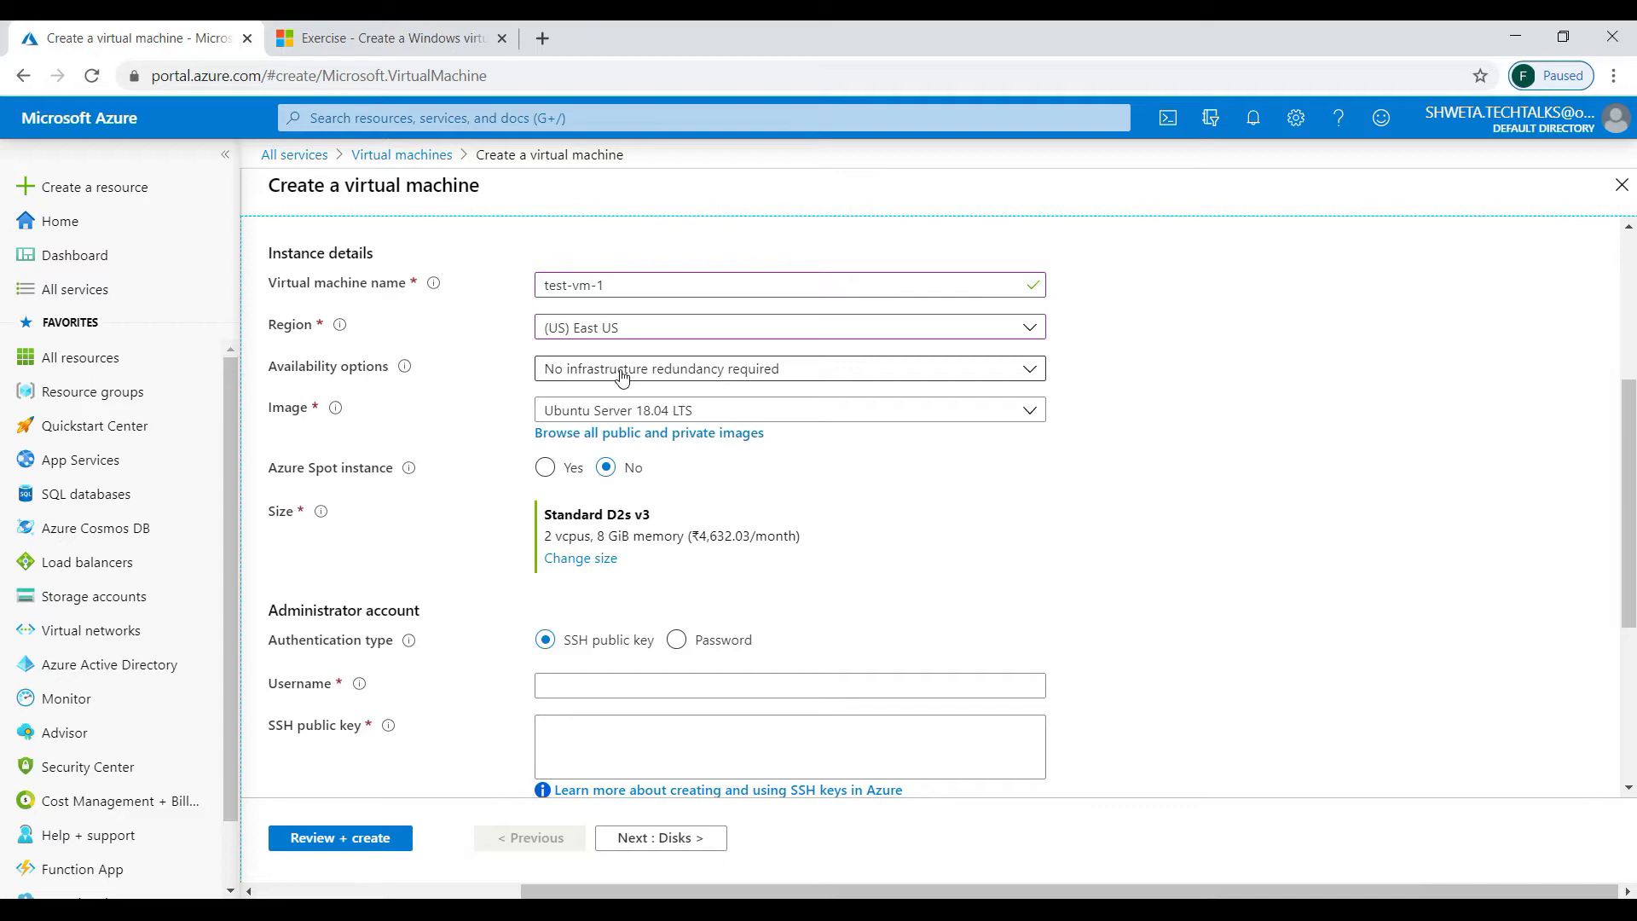
{"action": "left_click", "coordinate": [724, 373]}
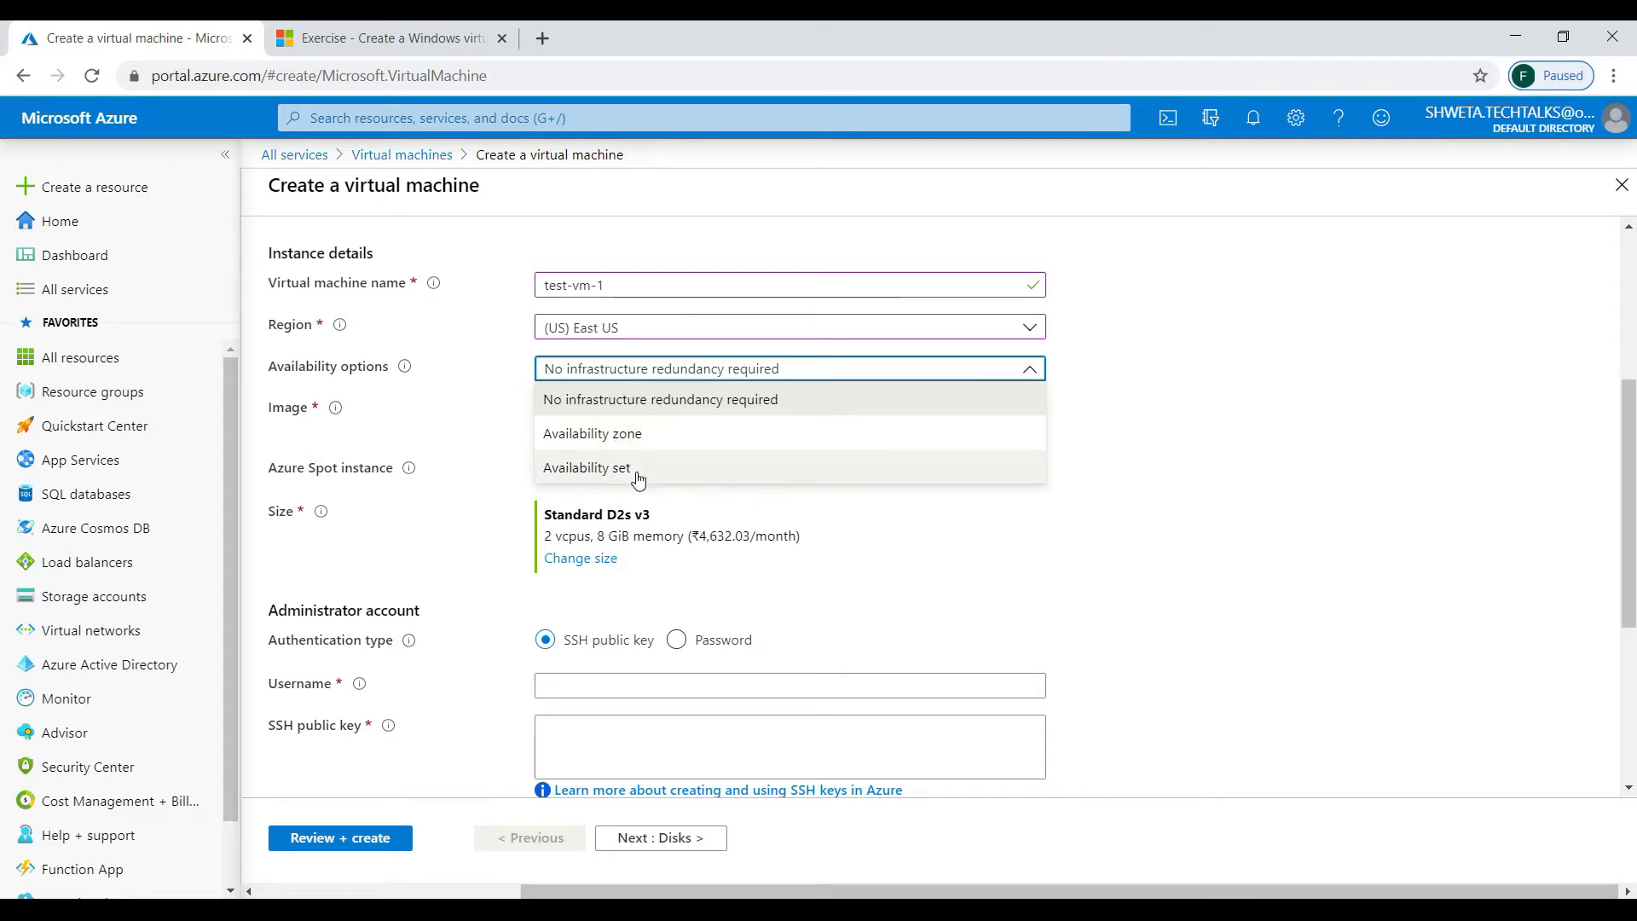
{"action": "left_click", "coordinate": [571, 400]}
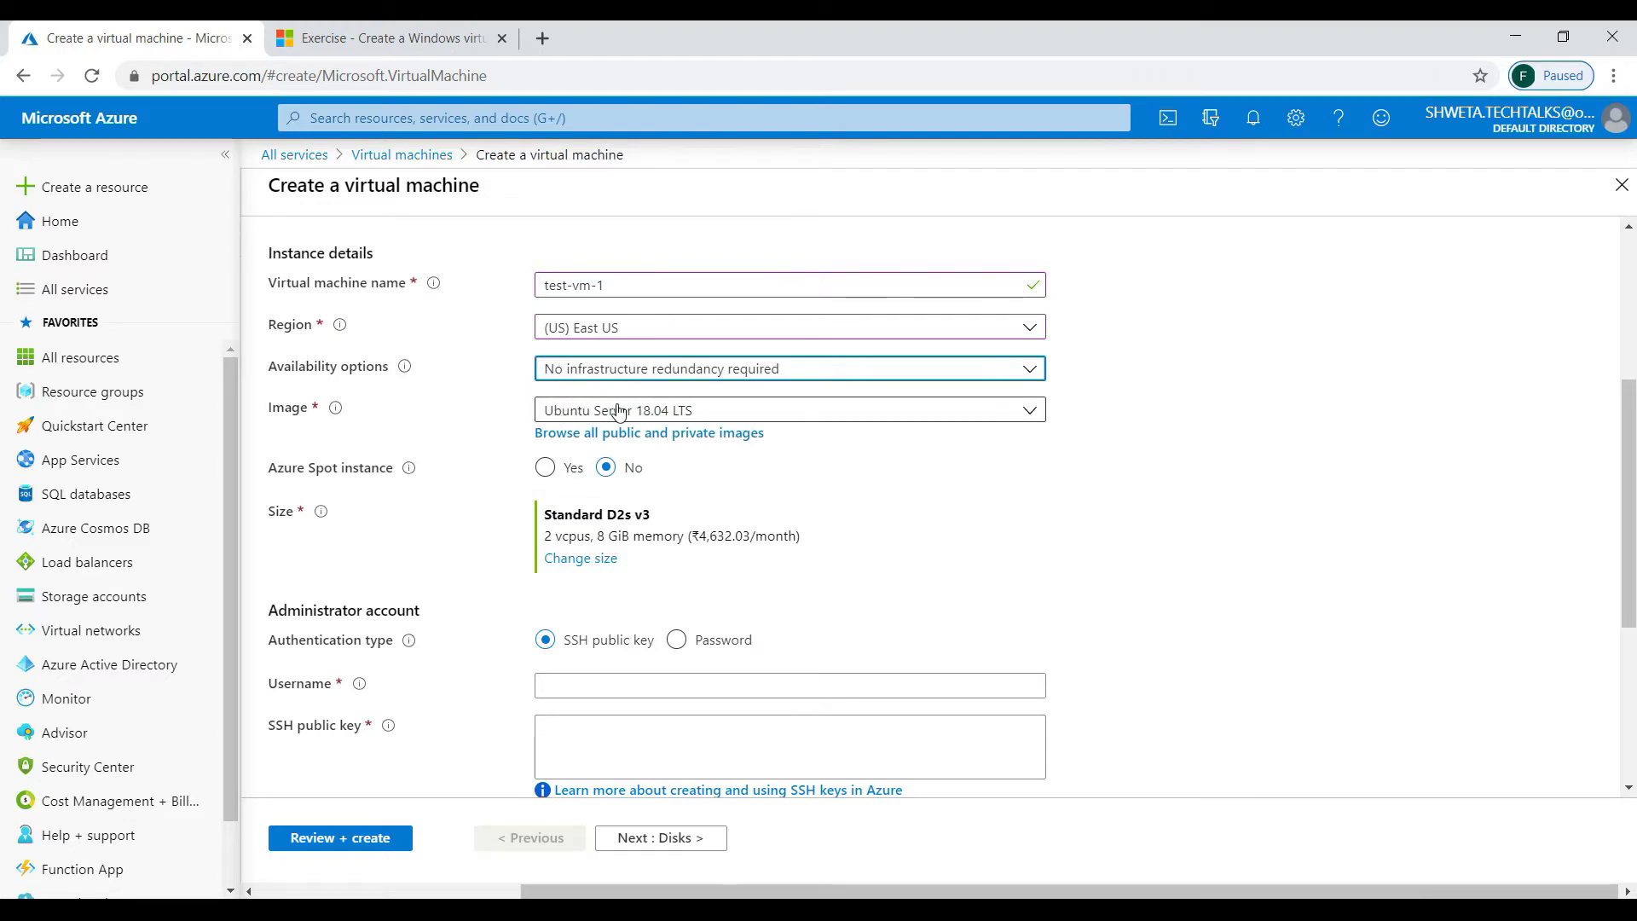
{"action": "left_click", "coordinate": [647, 415]}
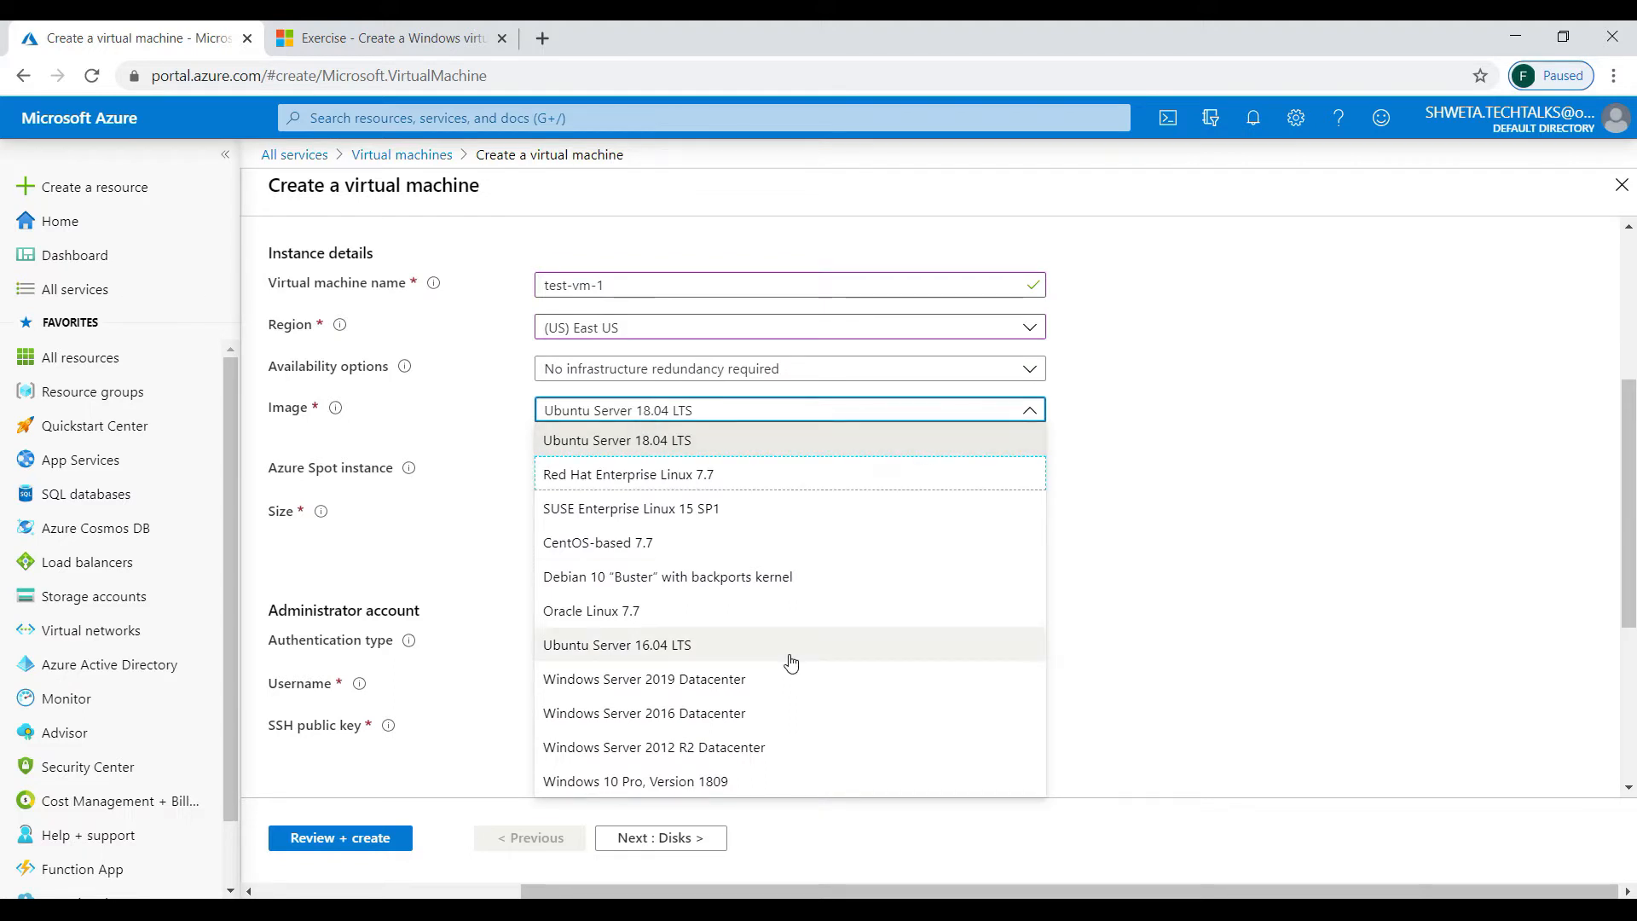
{"action": "left_click", "coordinate": [737, 680]}
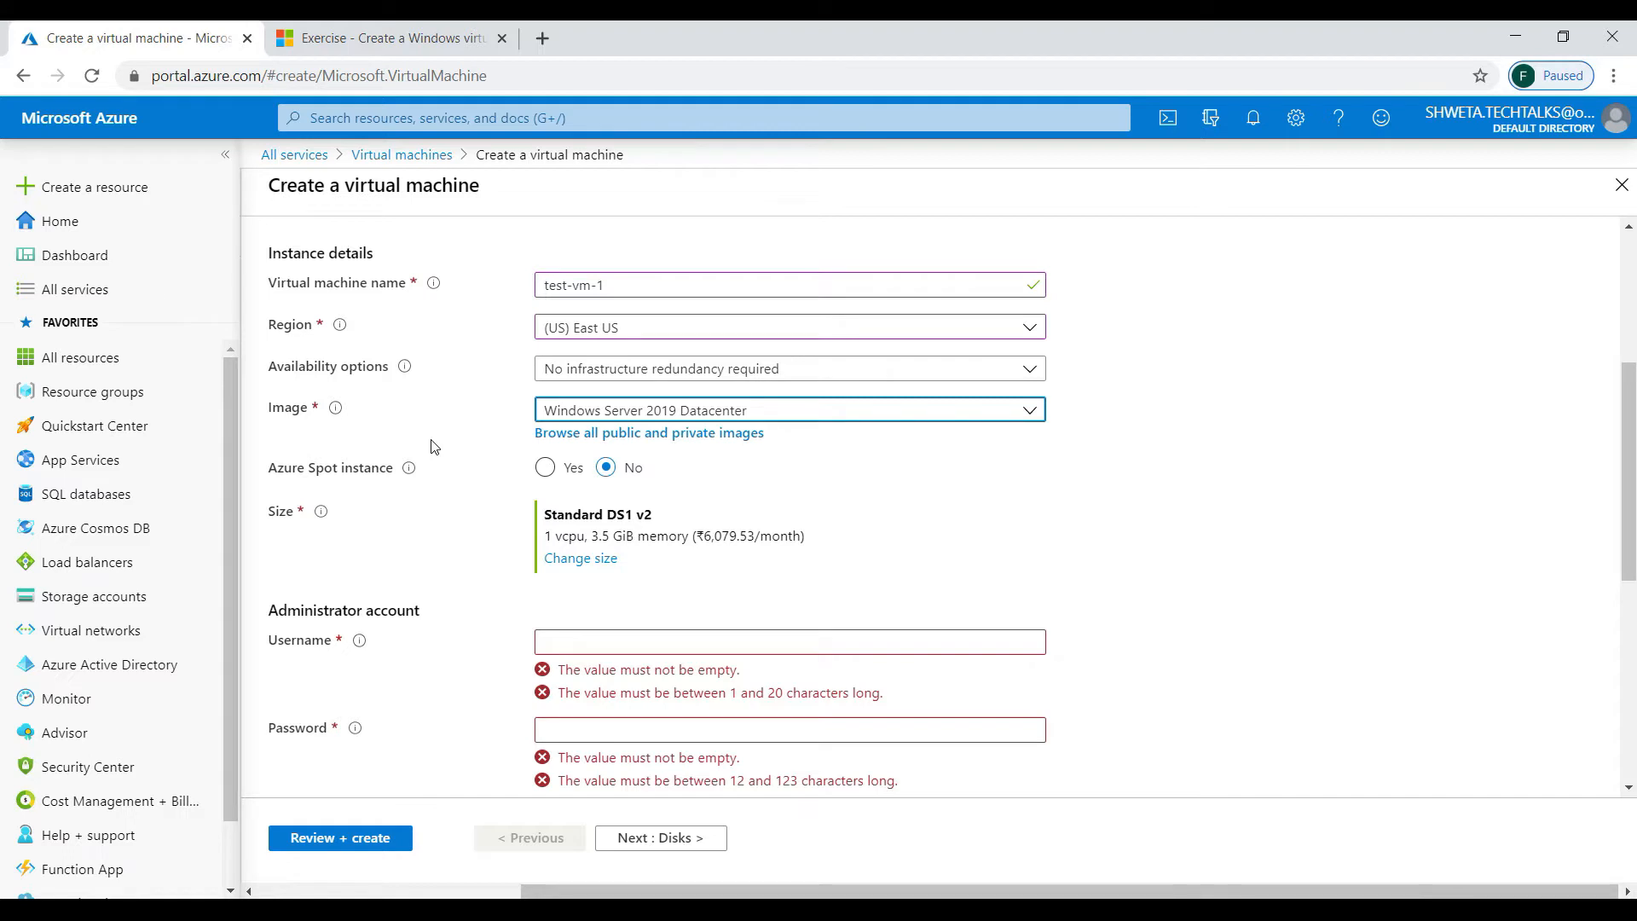
- Sort VM sizes by monthly cost and select Standard B1ls (1 vcpu, 0.5 GiB)
{"action": "left_click", "coordinate": [870, 519]}
{"action": "left_click", "coordinate": [578, 560]}
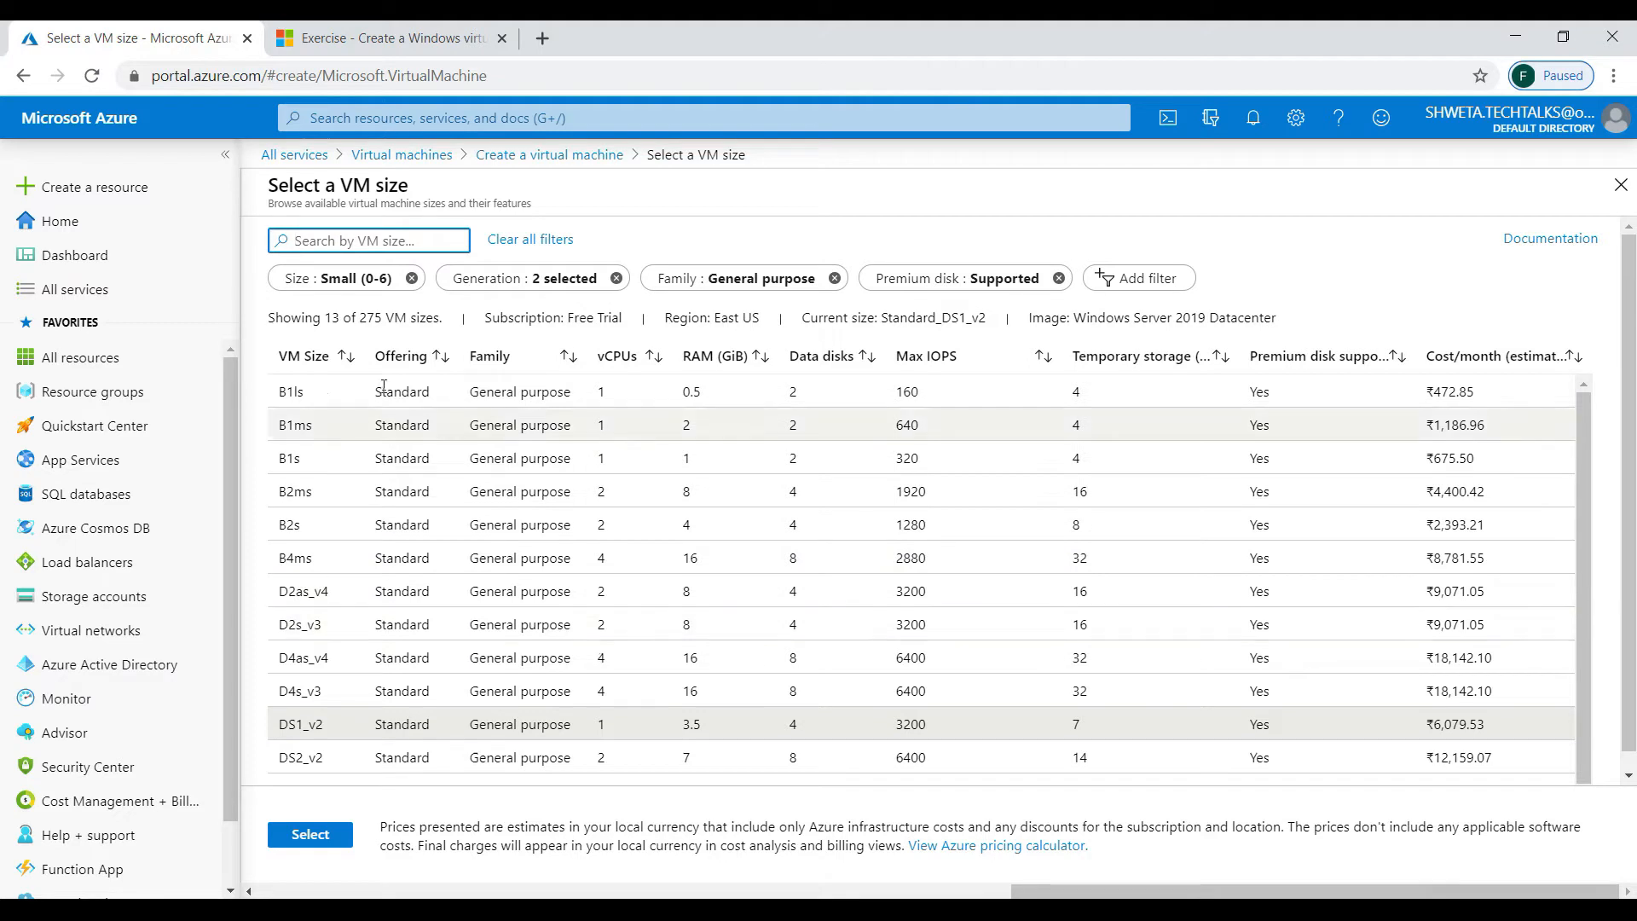
{"action": "left_click", "coordinate": [1485, 353]}
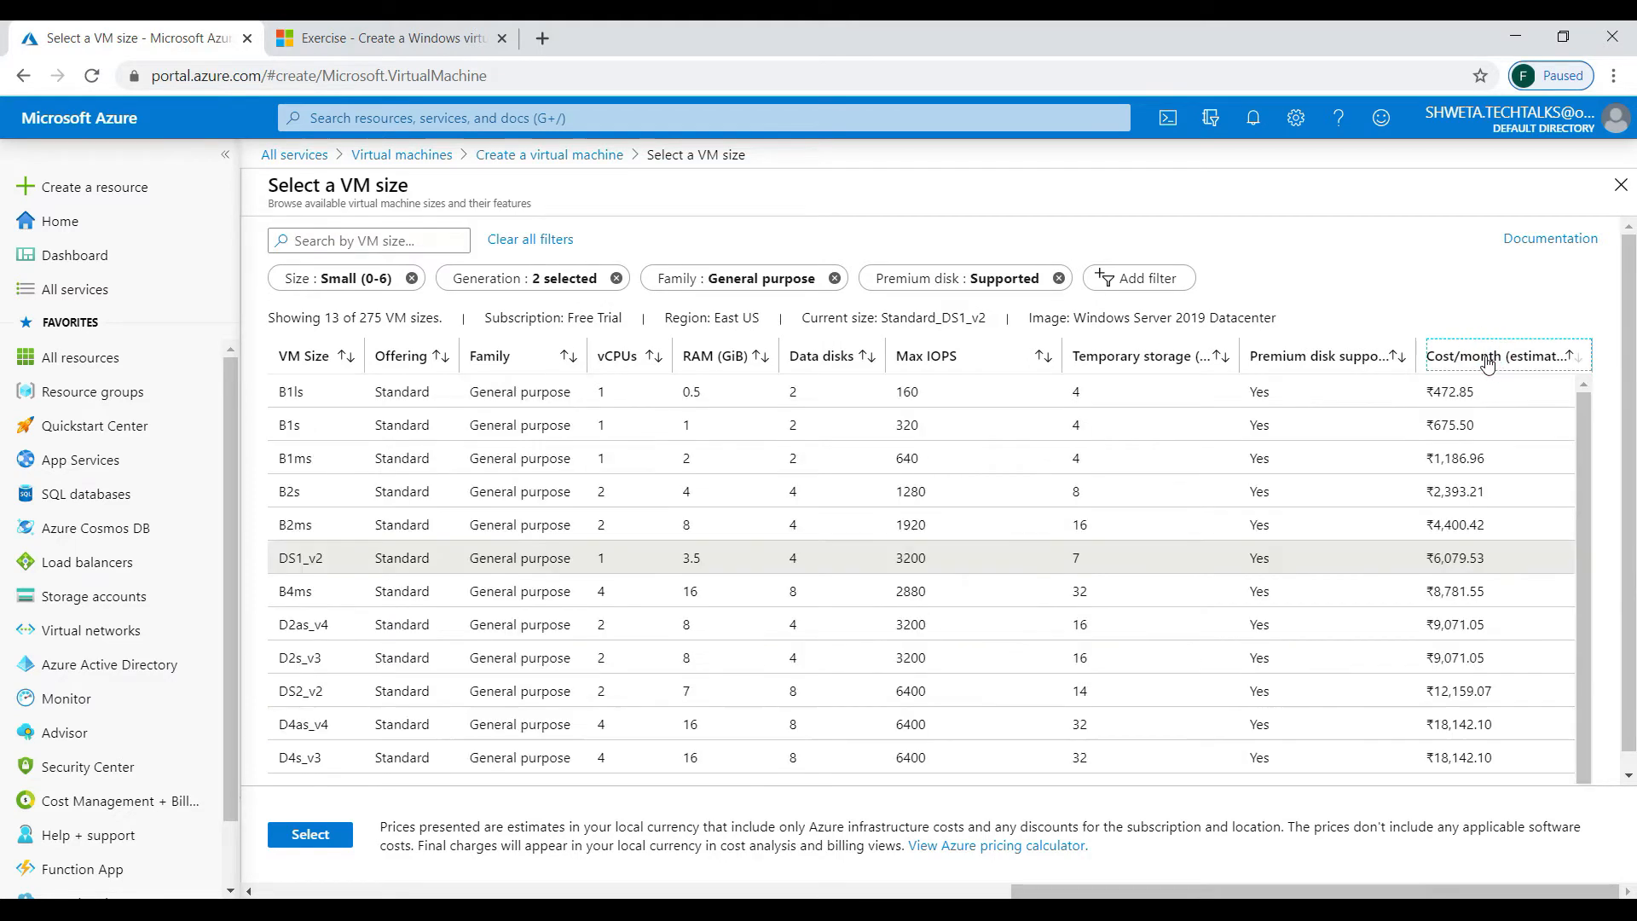
{"action": "left_click", "coordinate": [290, 396]}
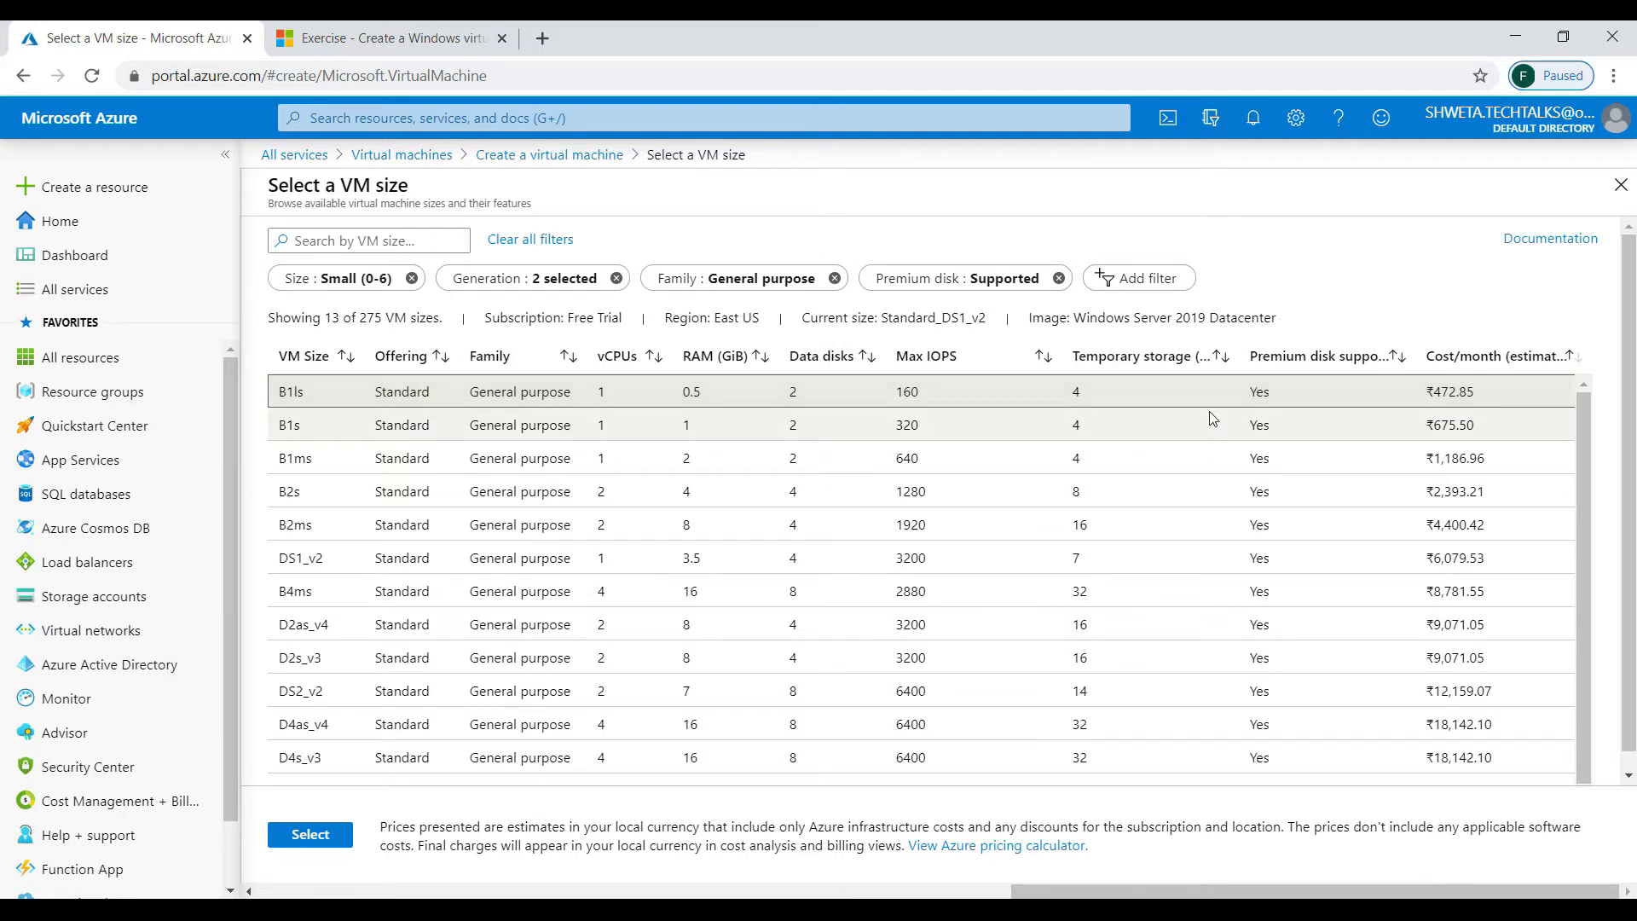
{"action": "left_click", "coordinate": [311, 834]}
- Enter the administrator username
{"action": "left_click", "coordinate": [1214, 553]}
{"action": "left_click", "coordinate": [634, 649]}
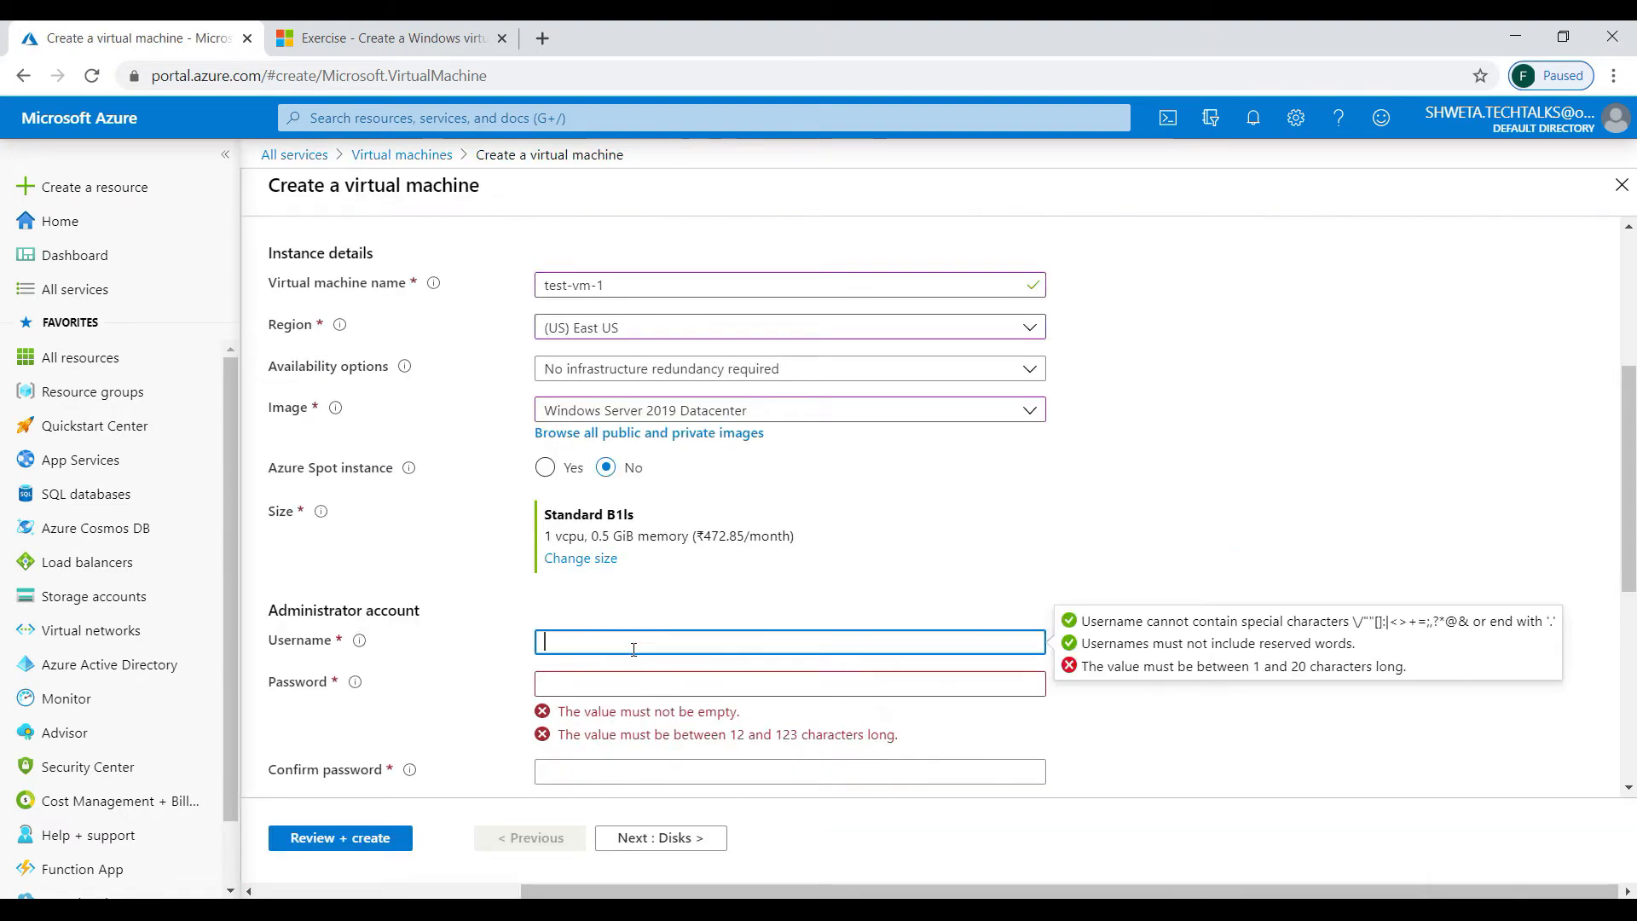
{"action": "type", "text": "azure"}
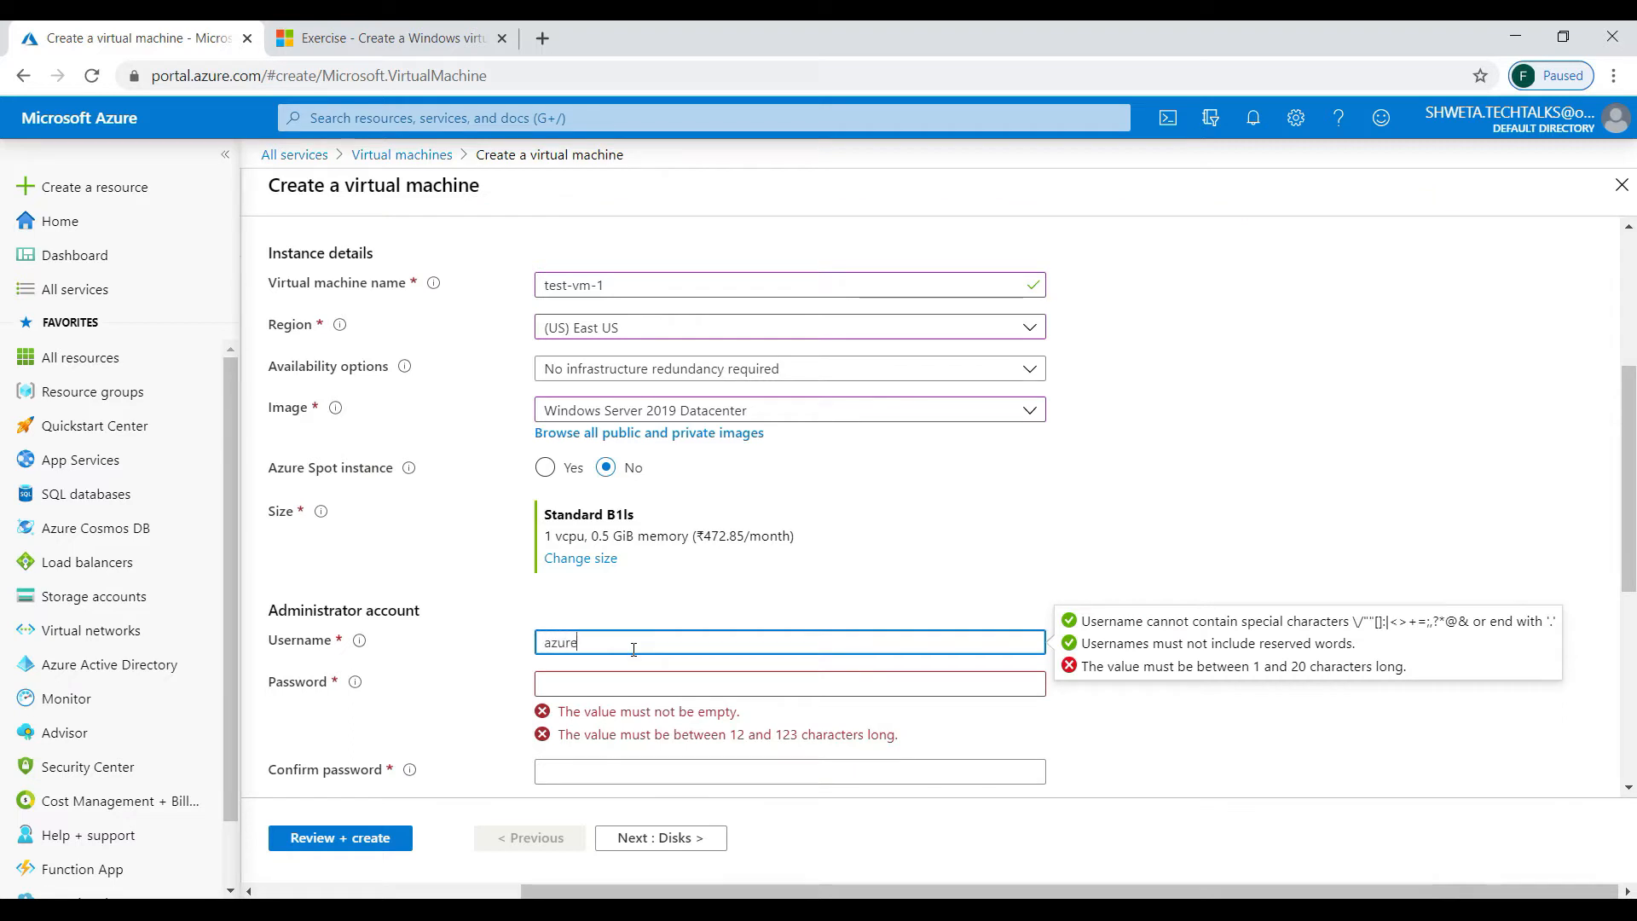
{"action": "type", "text": "admin"}
{"action": "key", "text": "Tab"}
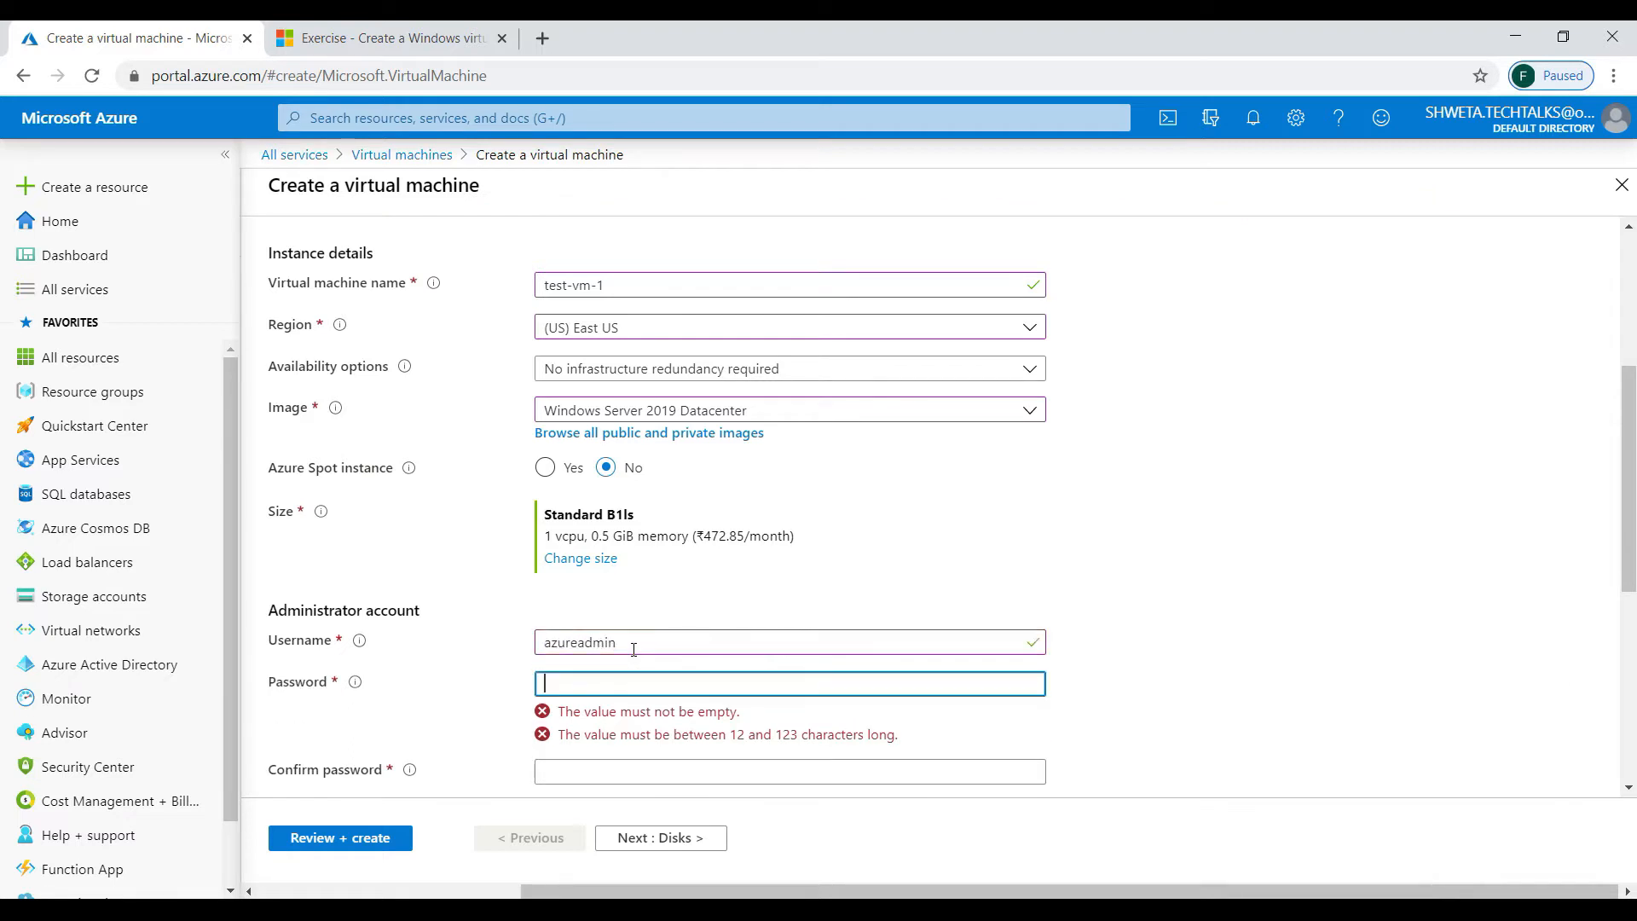
- Set and confirm the administrator password, retyping a mistyped first attempt
{"action": "type", "text": "•••••••••"}
{"action": "key", "text": "BackSpace"}
{"action": "key", "text": "BackSpace"}
{"action": "key", "text": "BackSpace"}
{"action": "key", "text": "BackSpace"}
{"action": "key", "text": "BackSpace"}
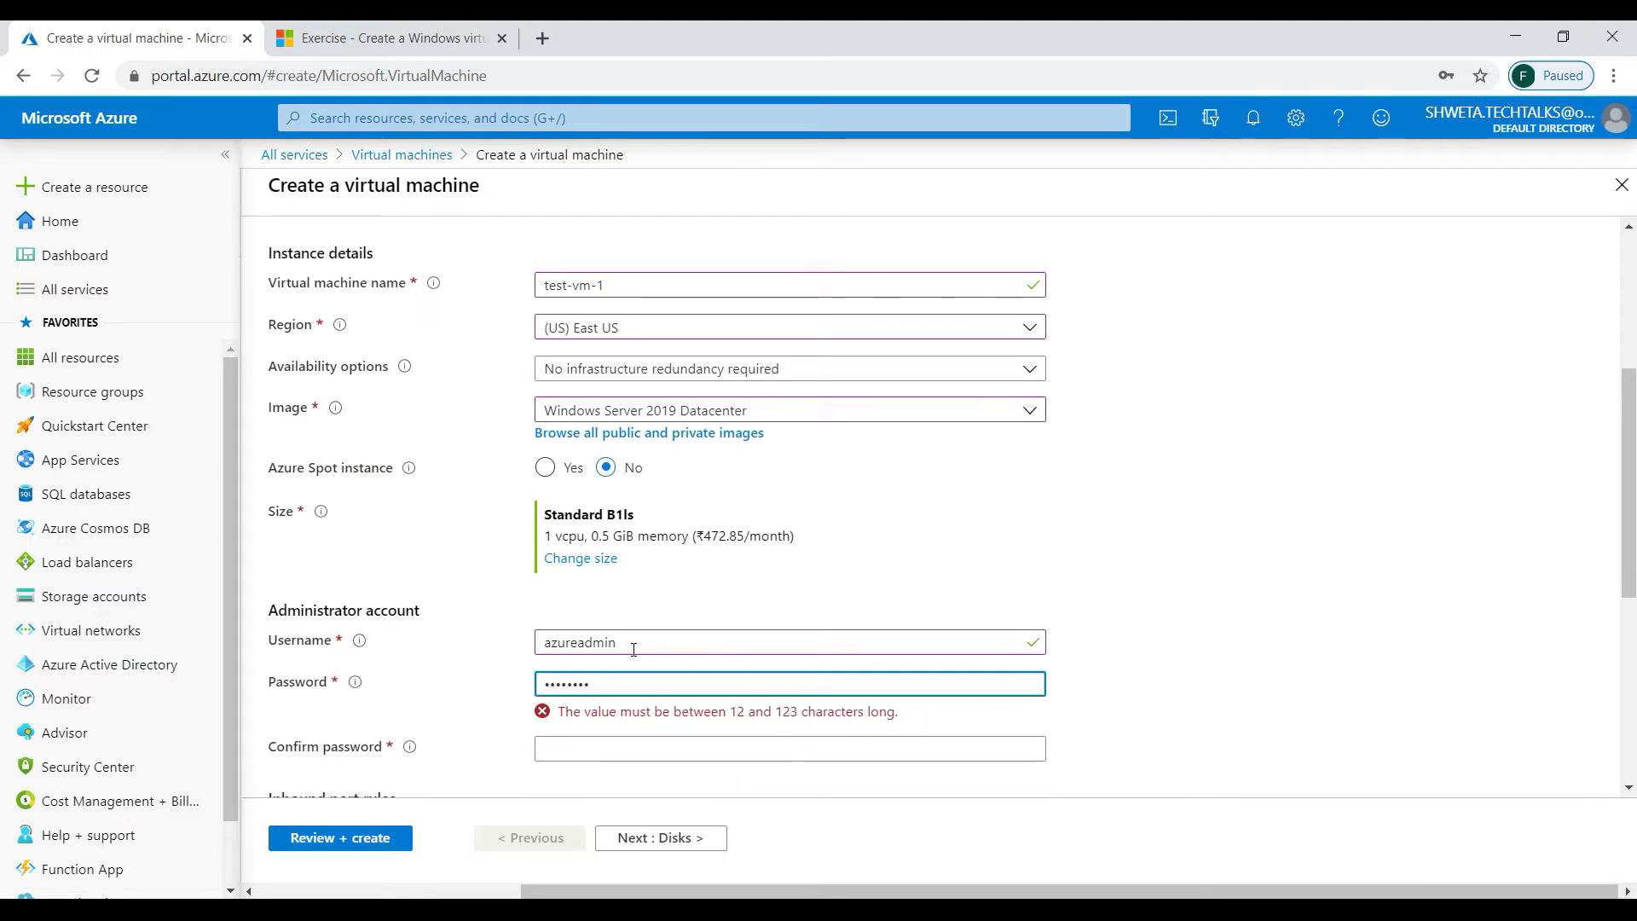
{"action": "key", "text": "BackSpace"}
{"action": "key", "text": "BackSpace"}
{"action": "key", "text": "BackSpace"}
{"action": "key", "text": "BackSpace"}
{"action": "type", "text": "•••••••"}
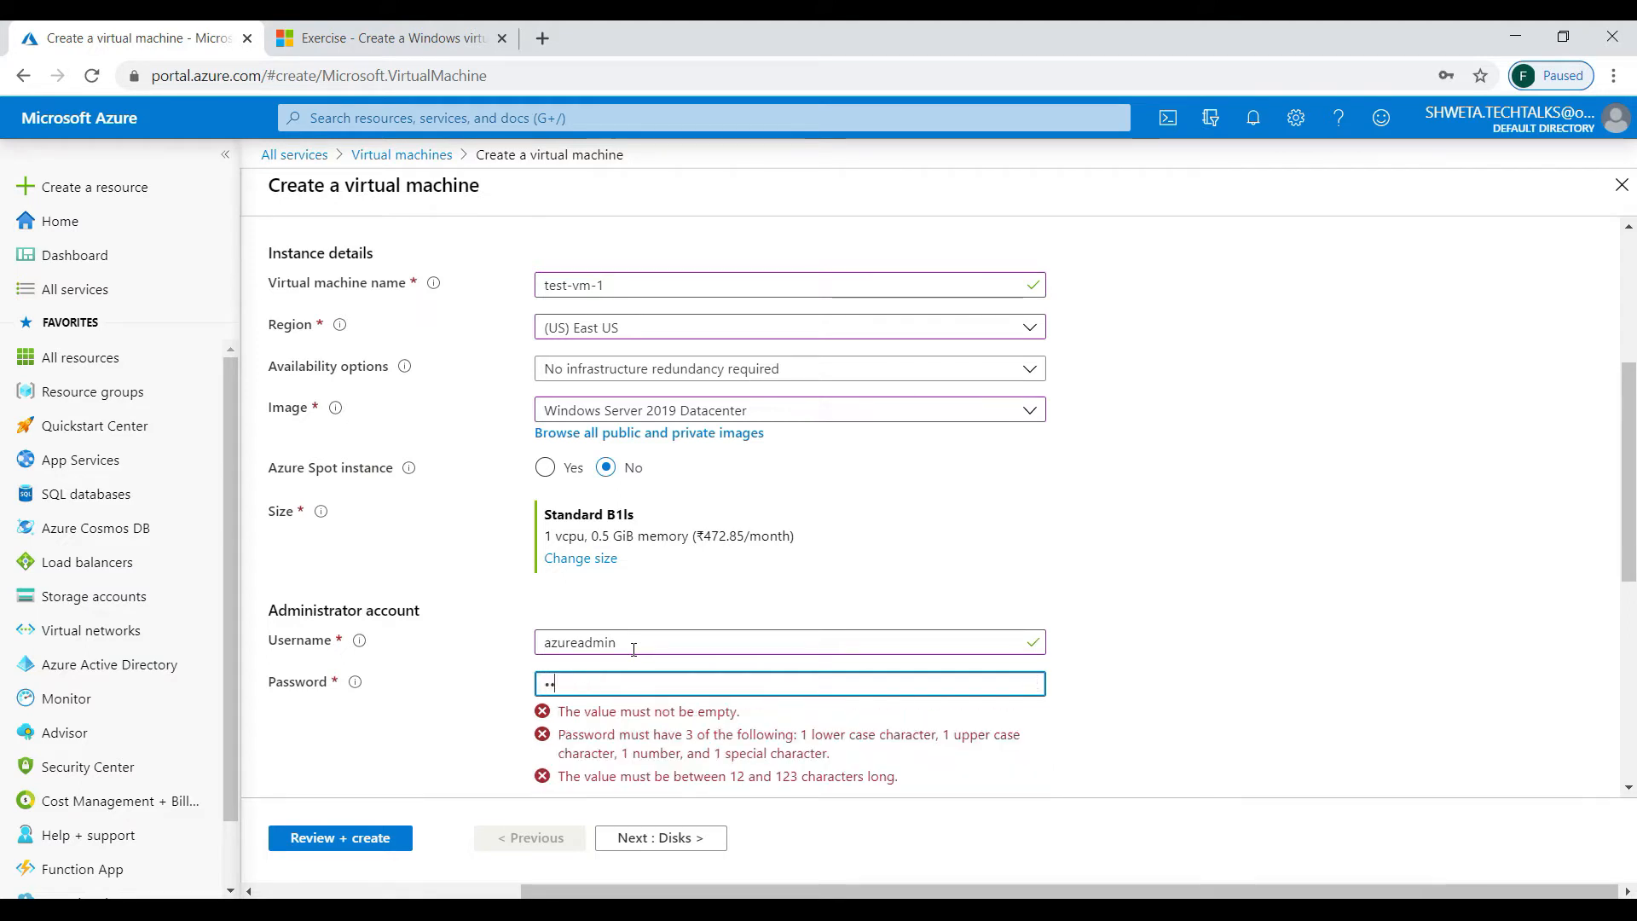
{"action": "type", "text": "•••••"}
{"action": "key", "text": "Tab"}
{"action": "type", "text": "•••••"}
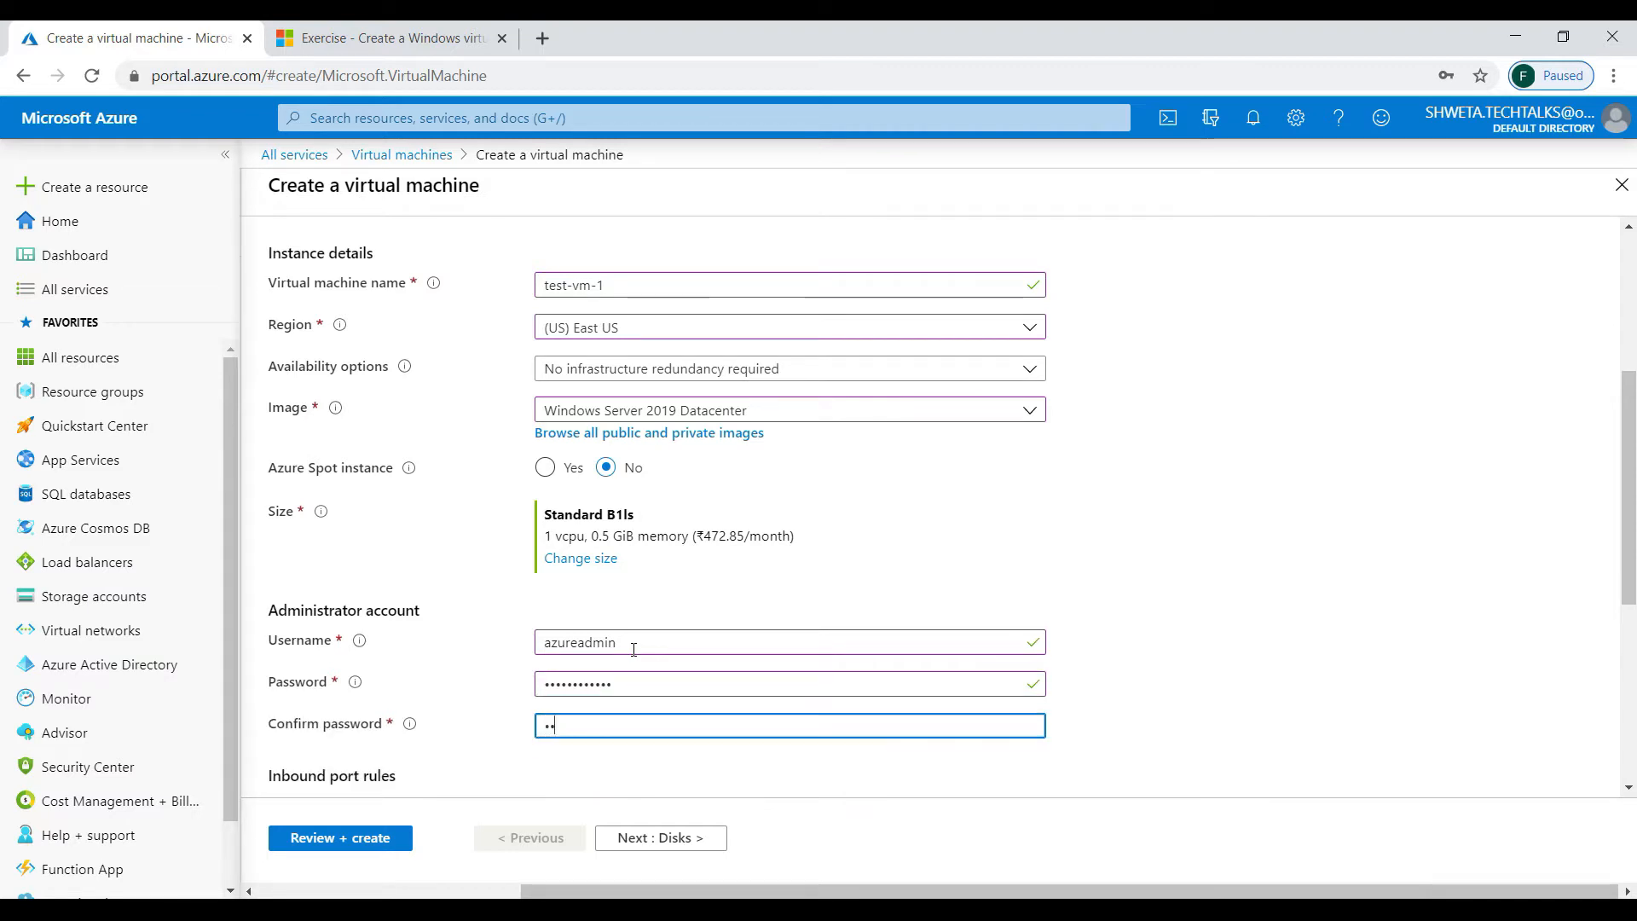
{"action": "type", "text": "•••••"}
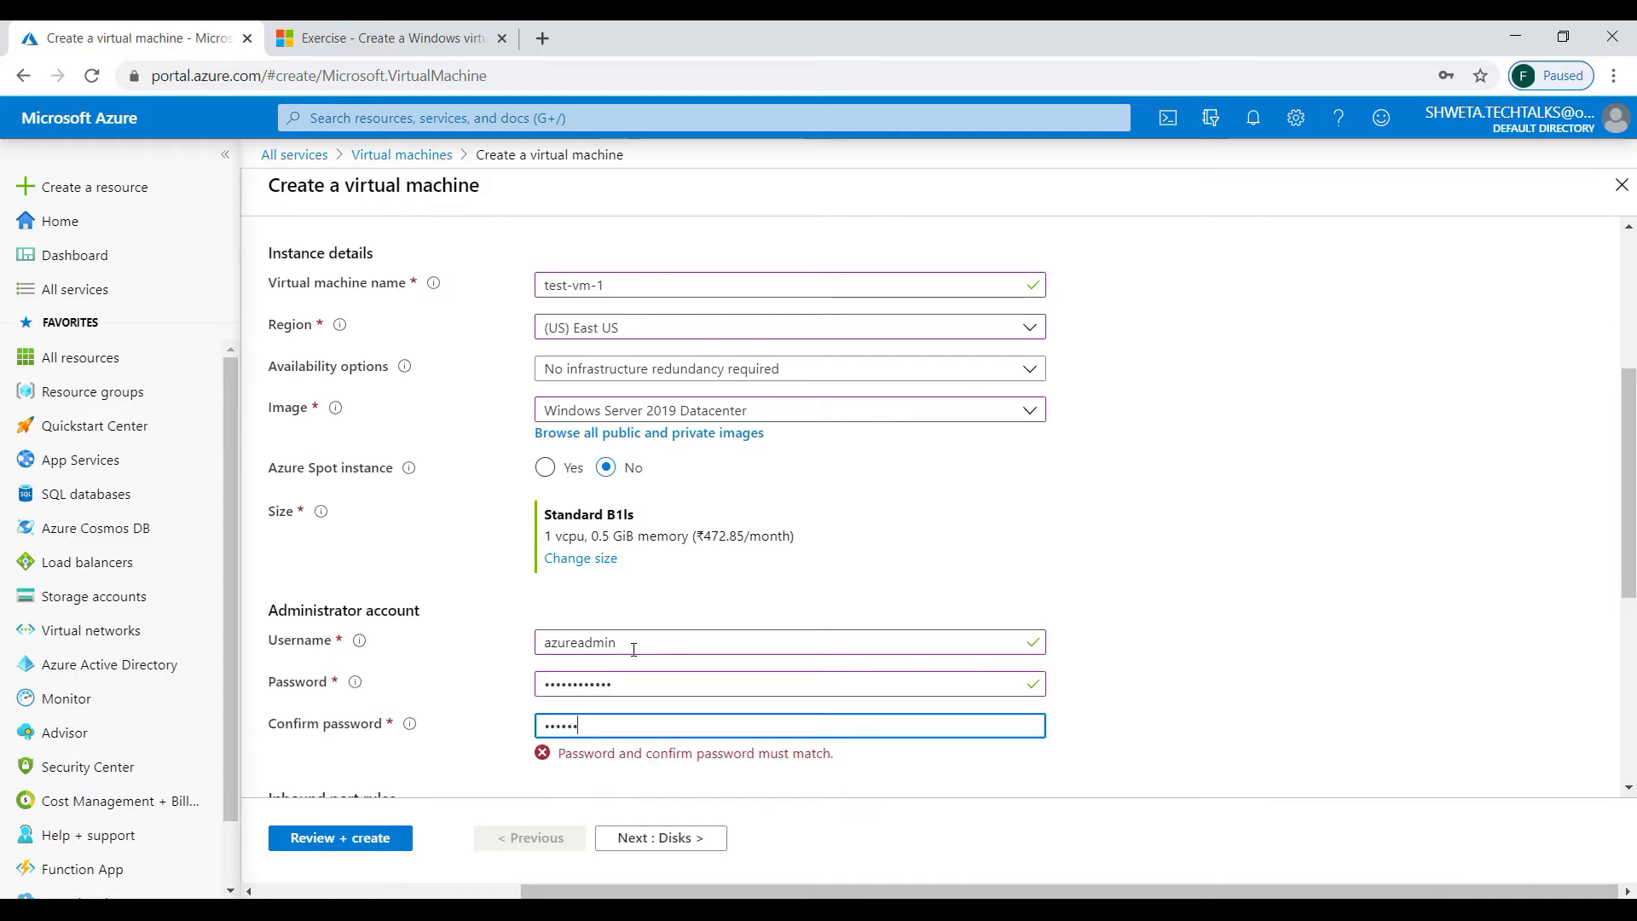
{"action": "type", "text": "••"}
{"action": "scroll", "coordinate": [632, 649], "scroll_direction": "down", "scroll_amount": 4}
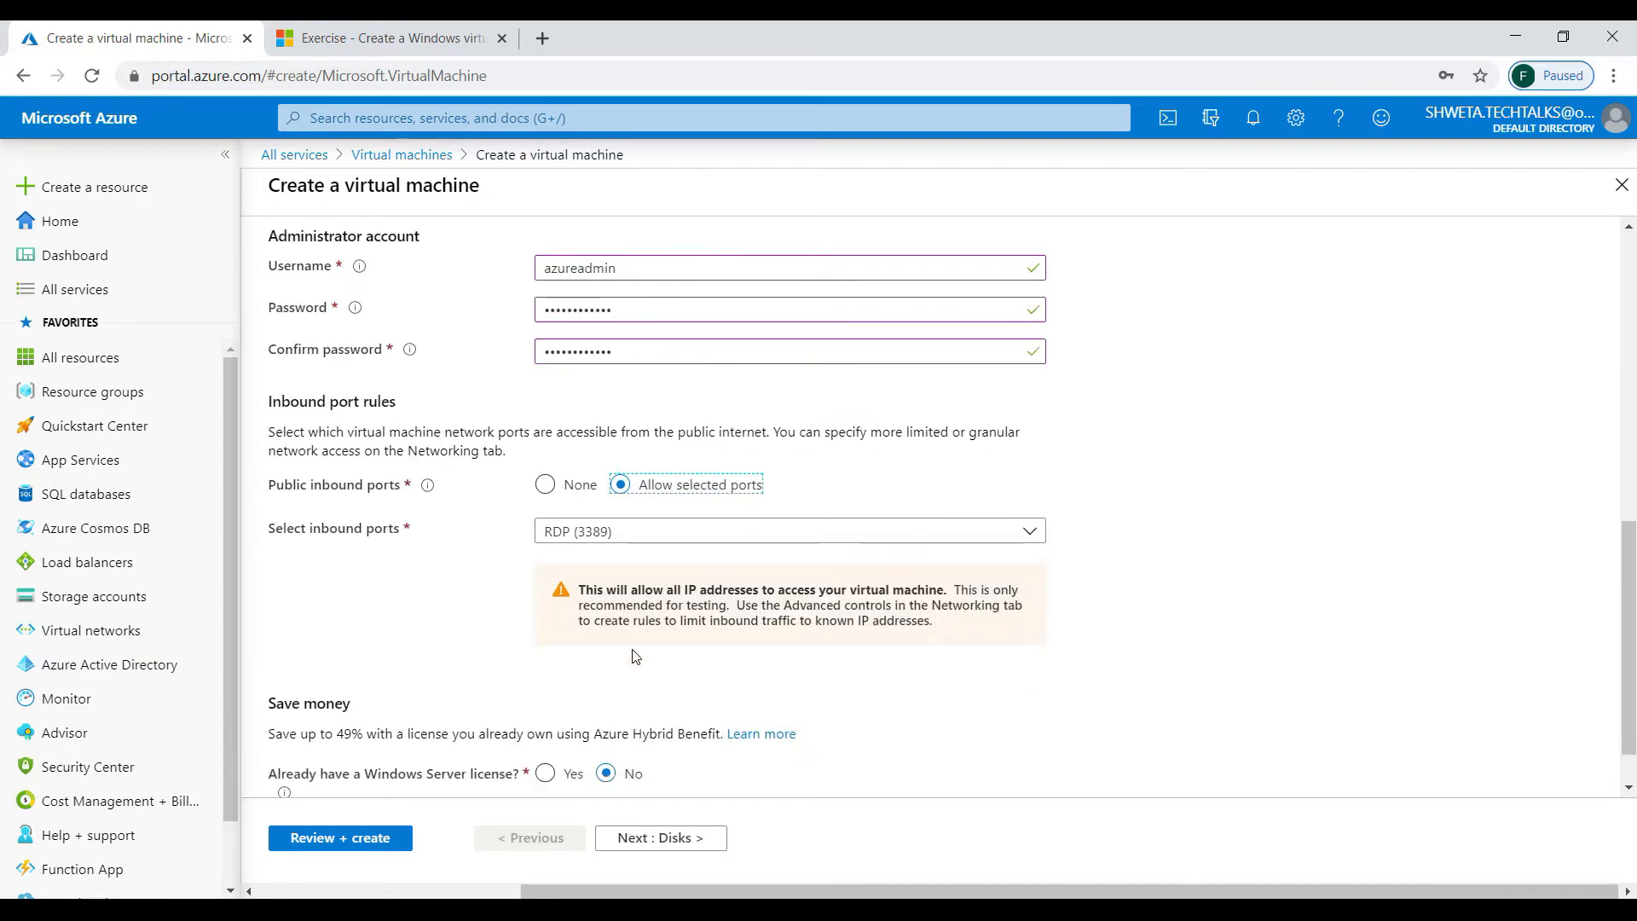
- Allow inbound HTTP (80), HTTPS (443) and RDP (3389), then continue to Disks
{"action": "left_click", "coordinate": [676, 487]}
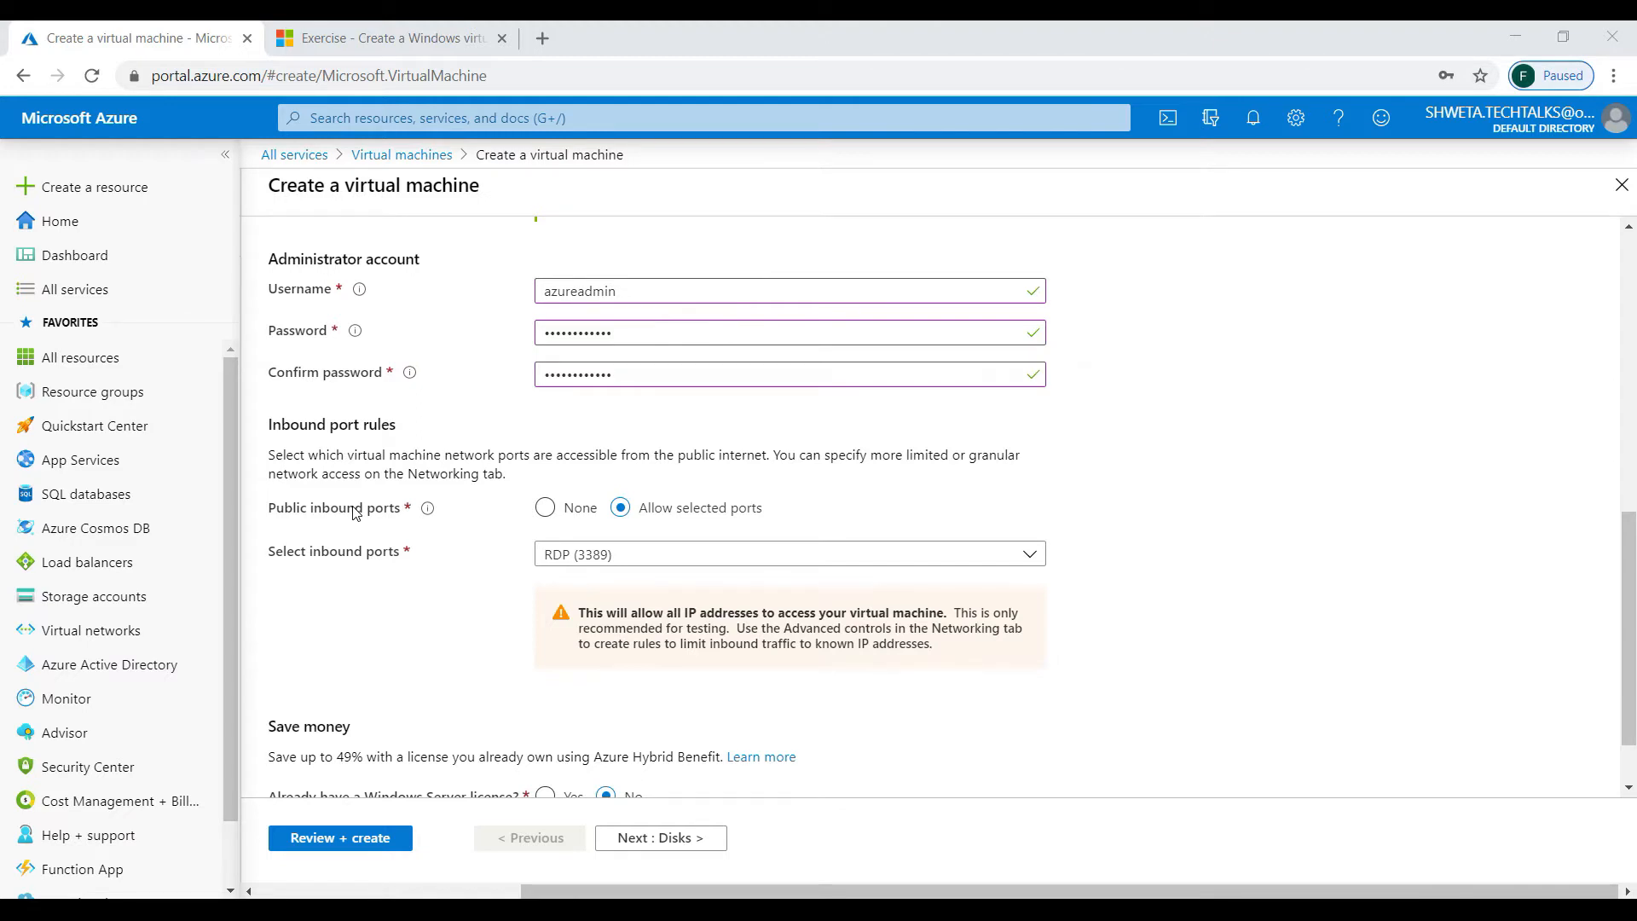
{"action": "left_click", "coordinate": [356, 512]}
{"action": "scroll", "coordinate": [356, 512], "scroll_direction": "down", "scroll_amount": 1}
{"action": "scroll", "coordinate": [356, 511], "scroll_direction": "down", "scroll_amount": 2}
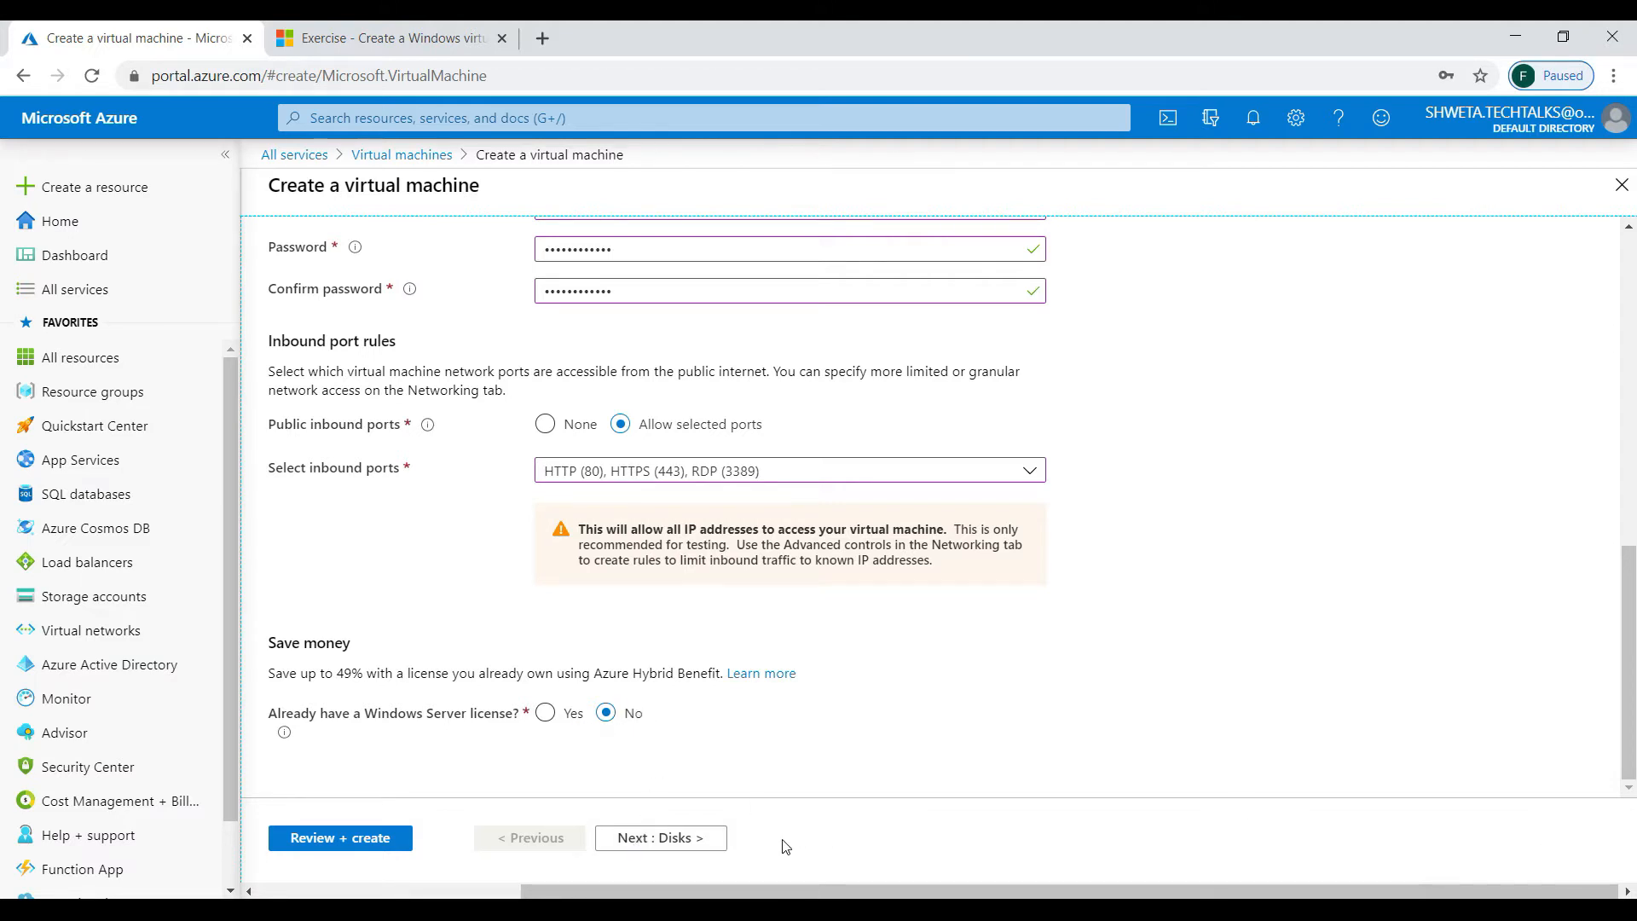
{"action": "left_click", "coordinate": [681, 843]}
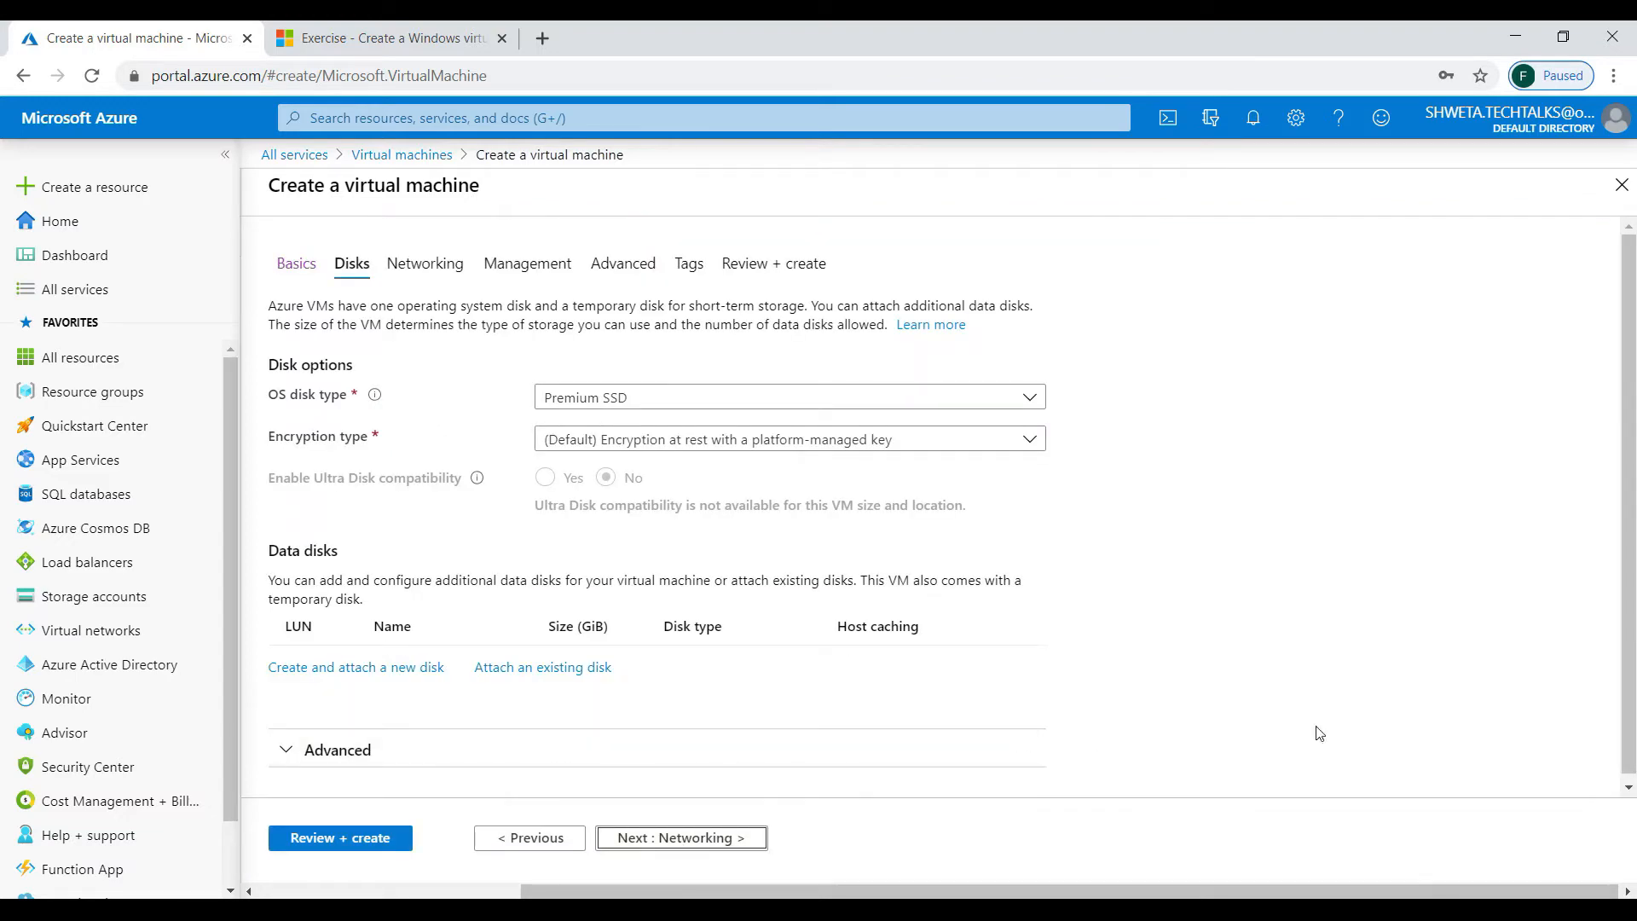
- Switch the OS disk type from Premium SSD to Standard SSD
{"action": "left_click", "coordinate": [1581, 886]}
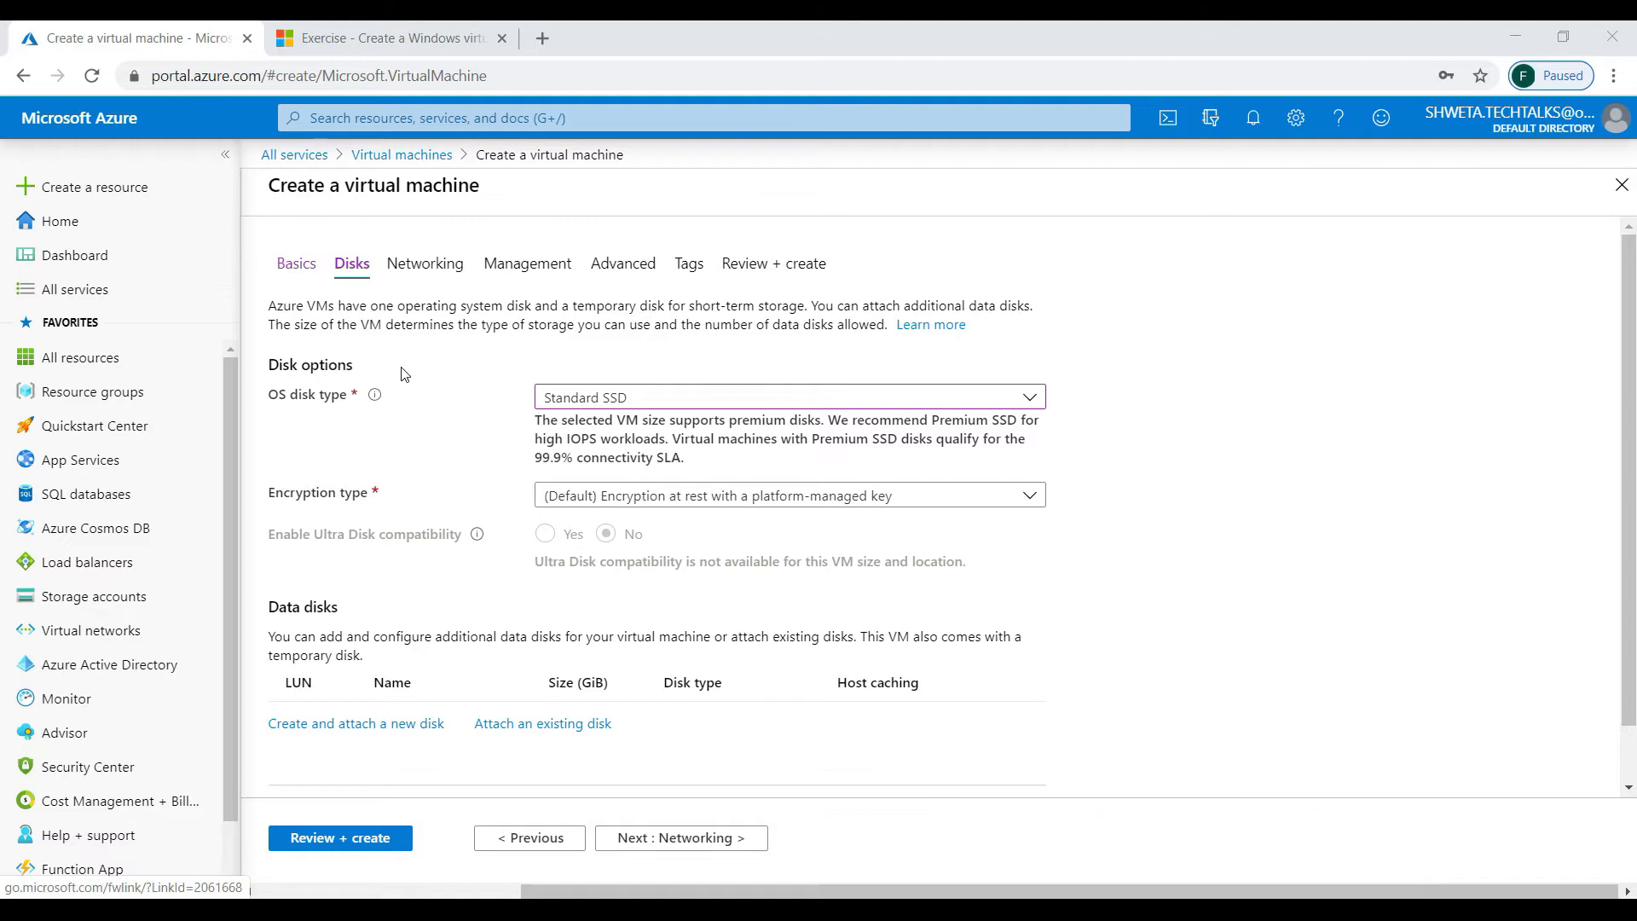
{"action": "left_click", "coordinate": [649, 400]}
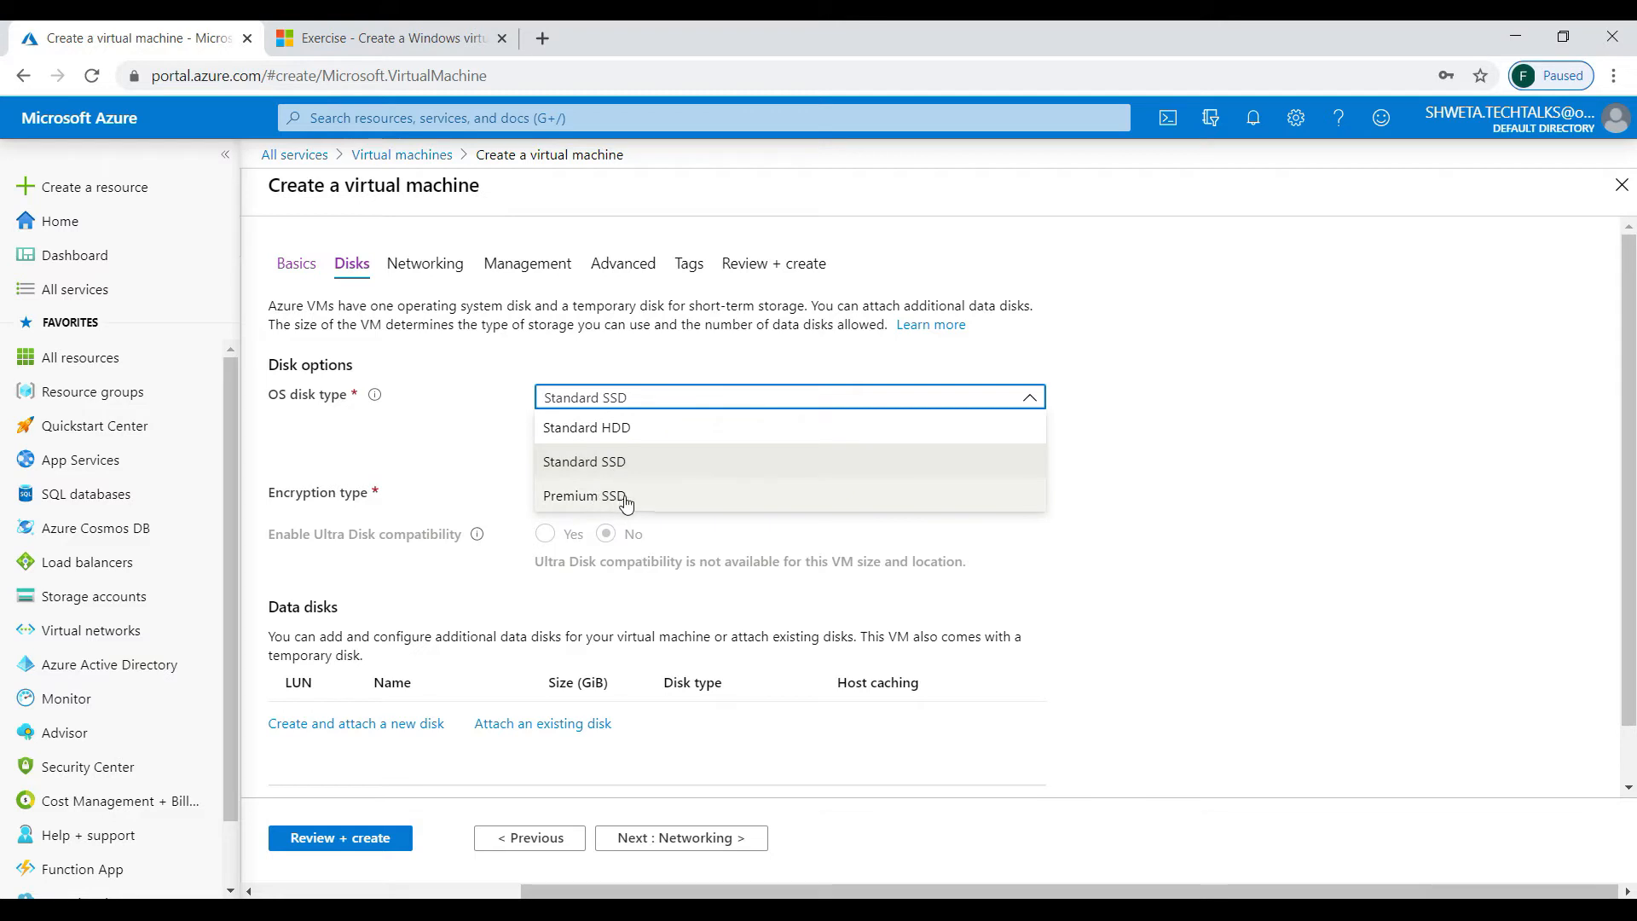
{"action": "left_click", "coordinate": [576, 467]}
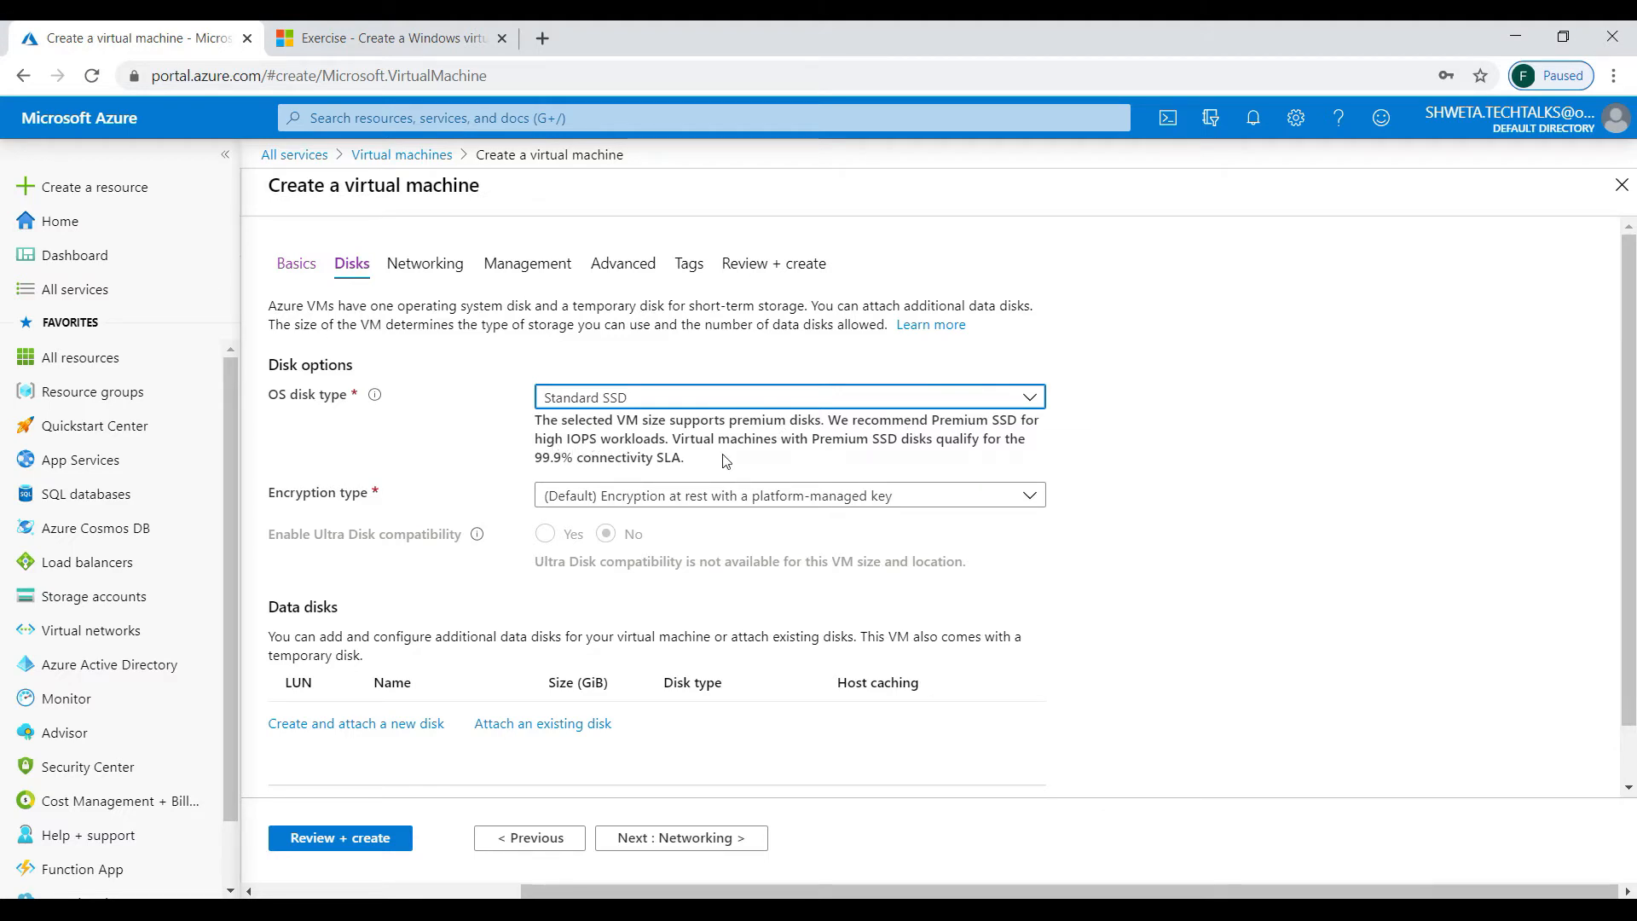
{"action": "double_click", "coordinate": [894, 563]}
{"action": "scroll", "coordinate": [888, 585], "scroll_direction": "down", "scroll_amount": 1}
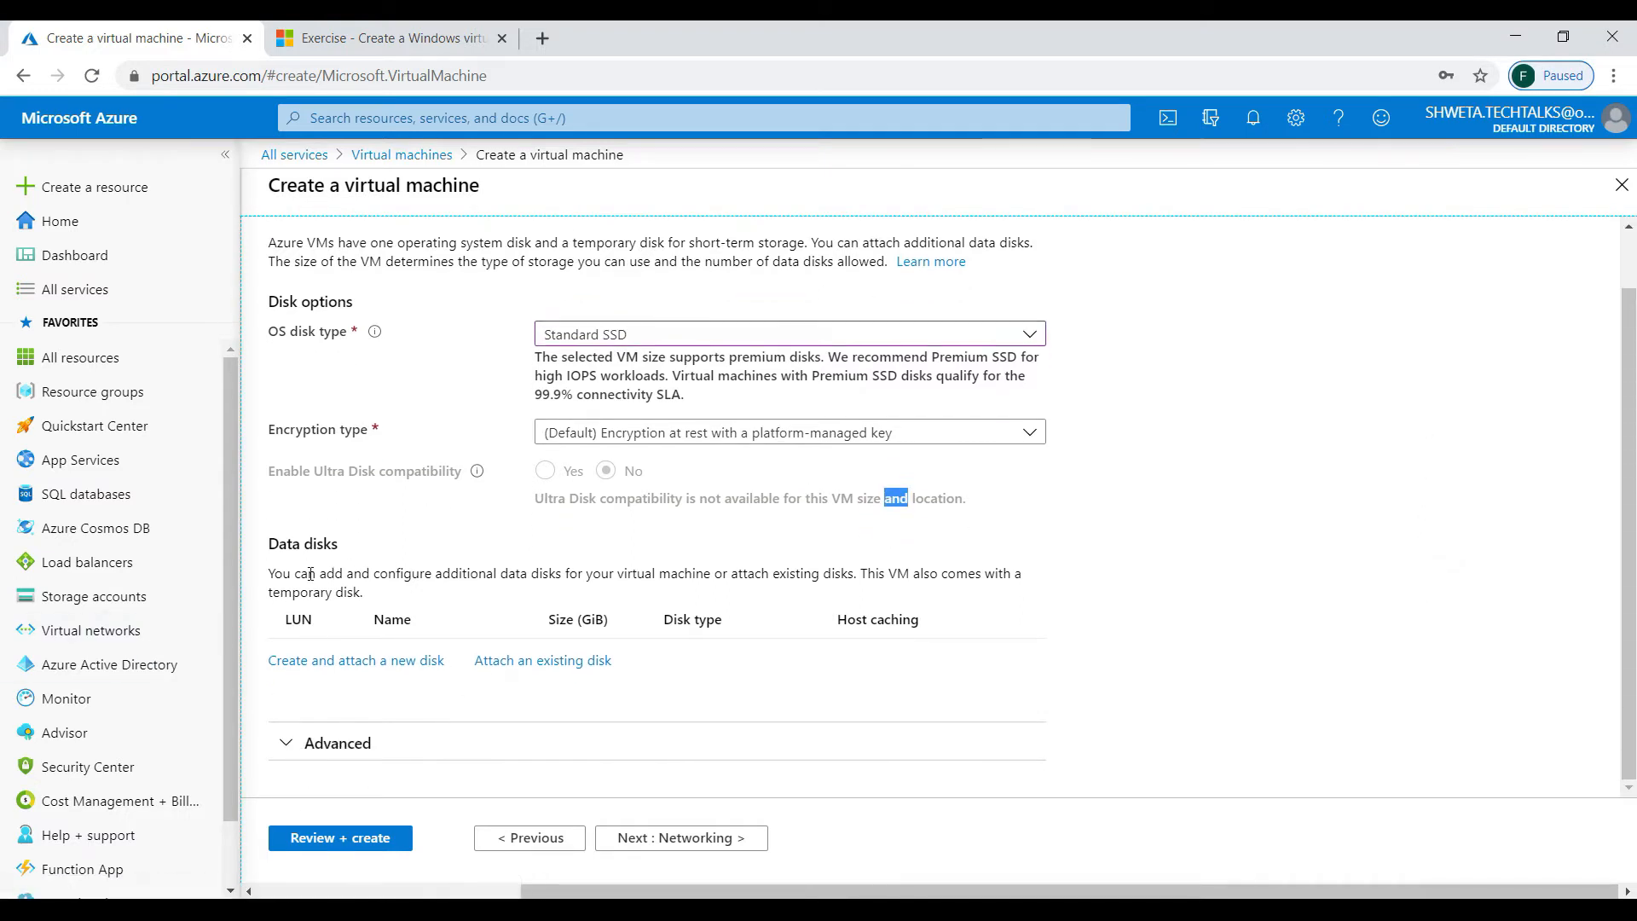
- Create an empty 1024 GiB Premium SSD data disk, test-vm-1_DataDisk_0, and attach it at LUN 0
{"action": "left_click", "coordinate": [319, 662]}
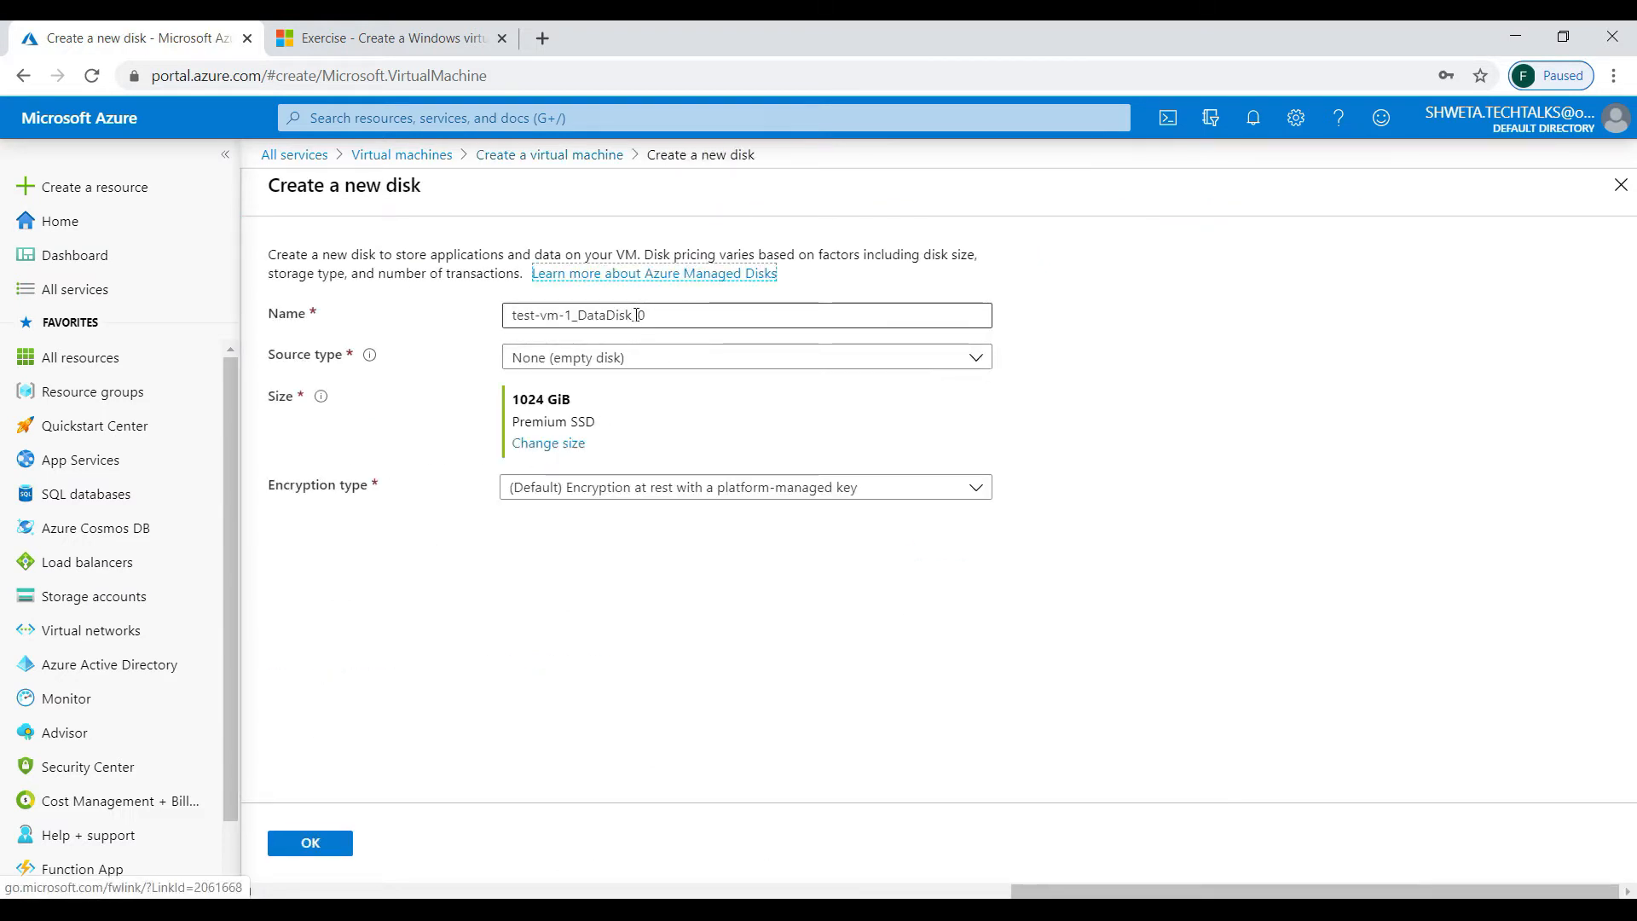
{"action": "left_click", "coordinate": [659, 359]}
{"action": "left_click", "coordinate": [658, 358]}
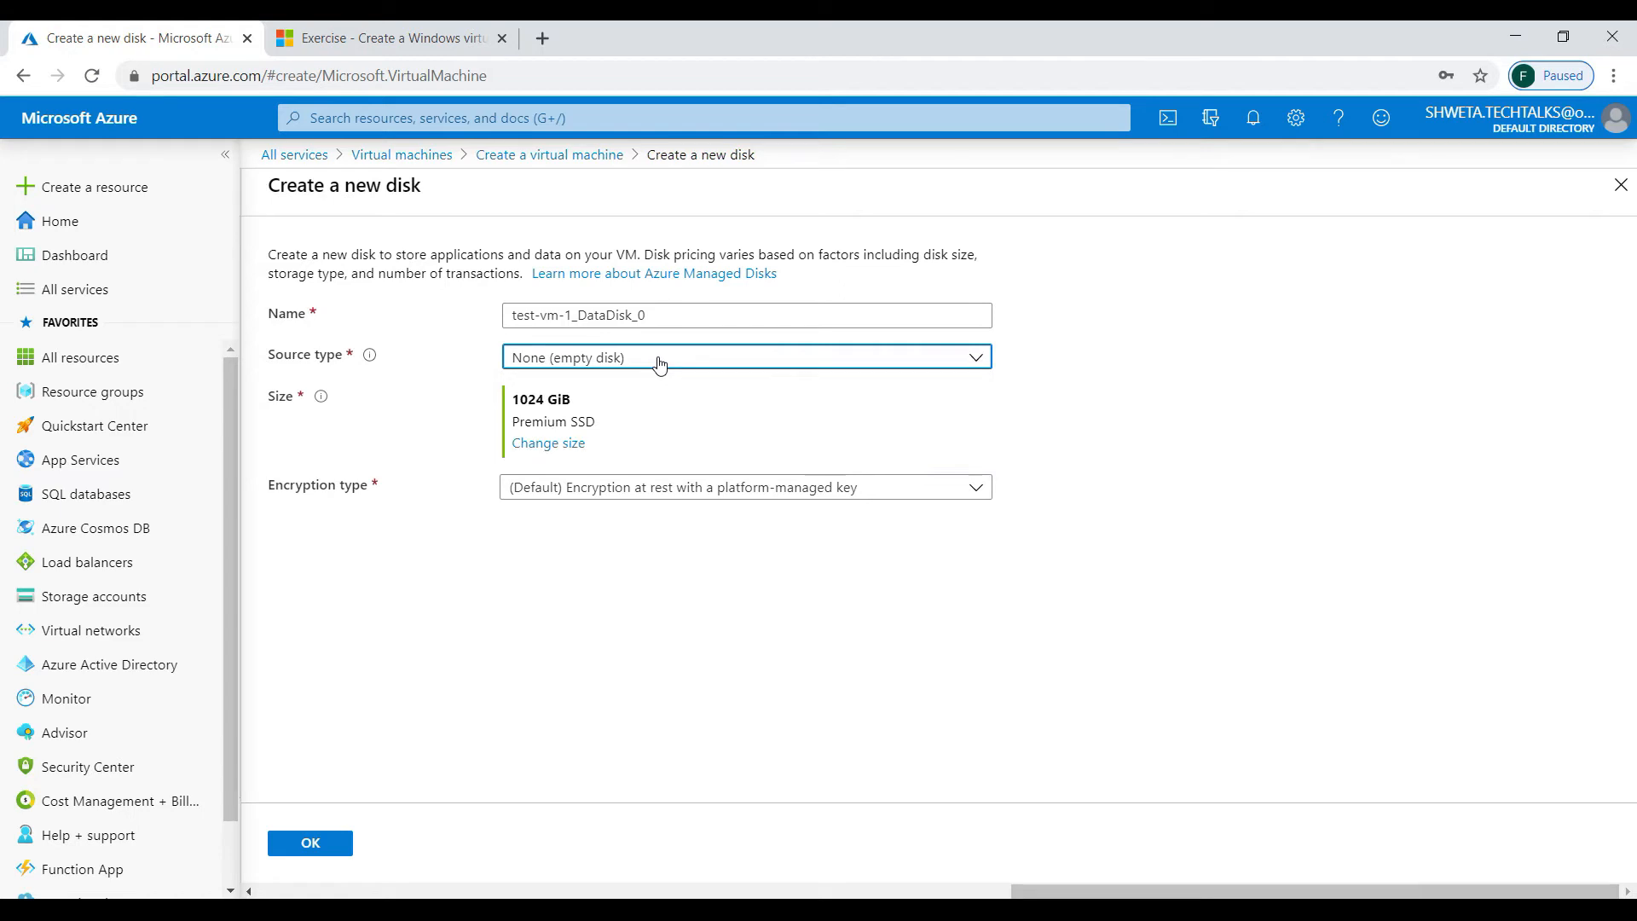
{"action": "left_click", "coordinate": [548, 444]}
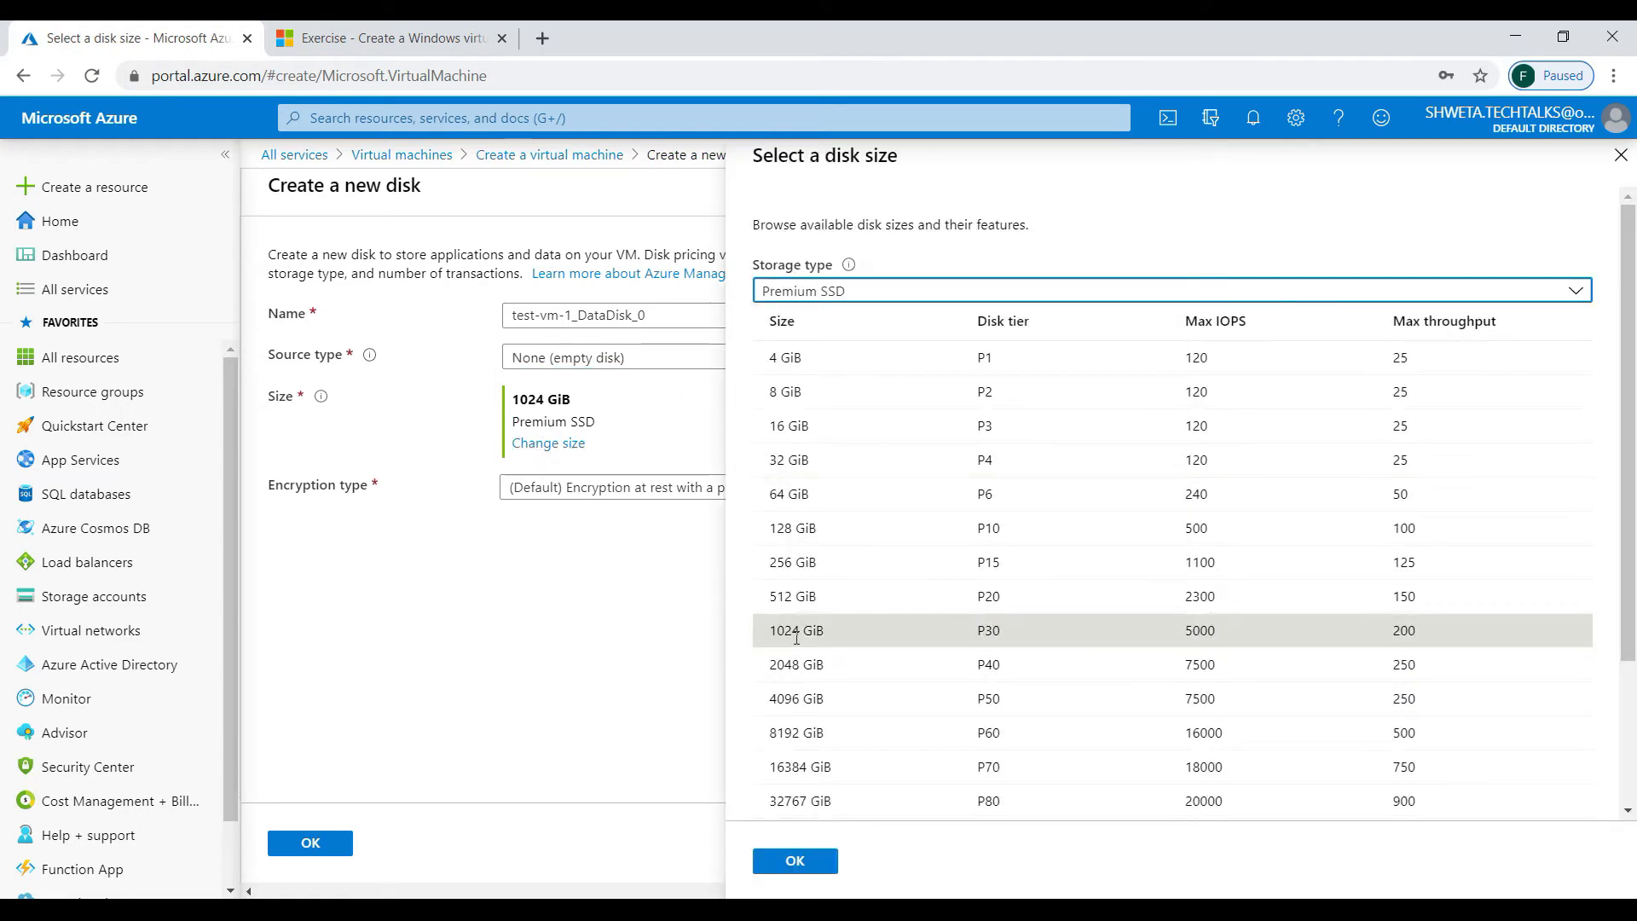
{"action": "left_click", "coordinate": [799, 633]}
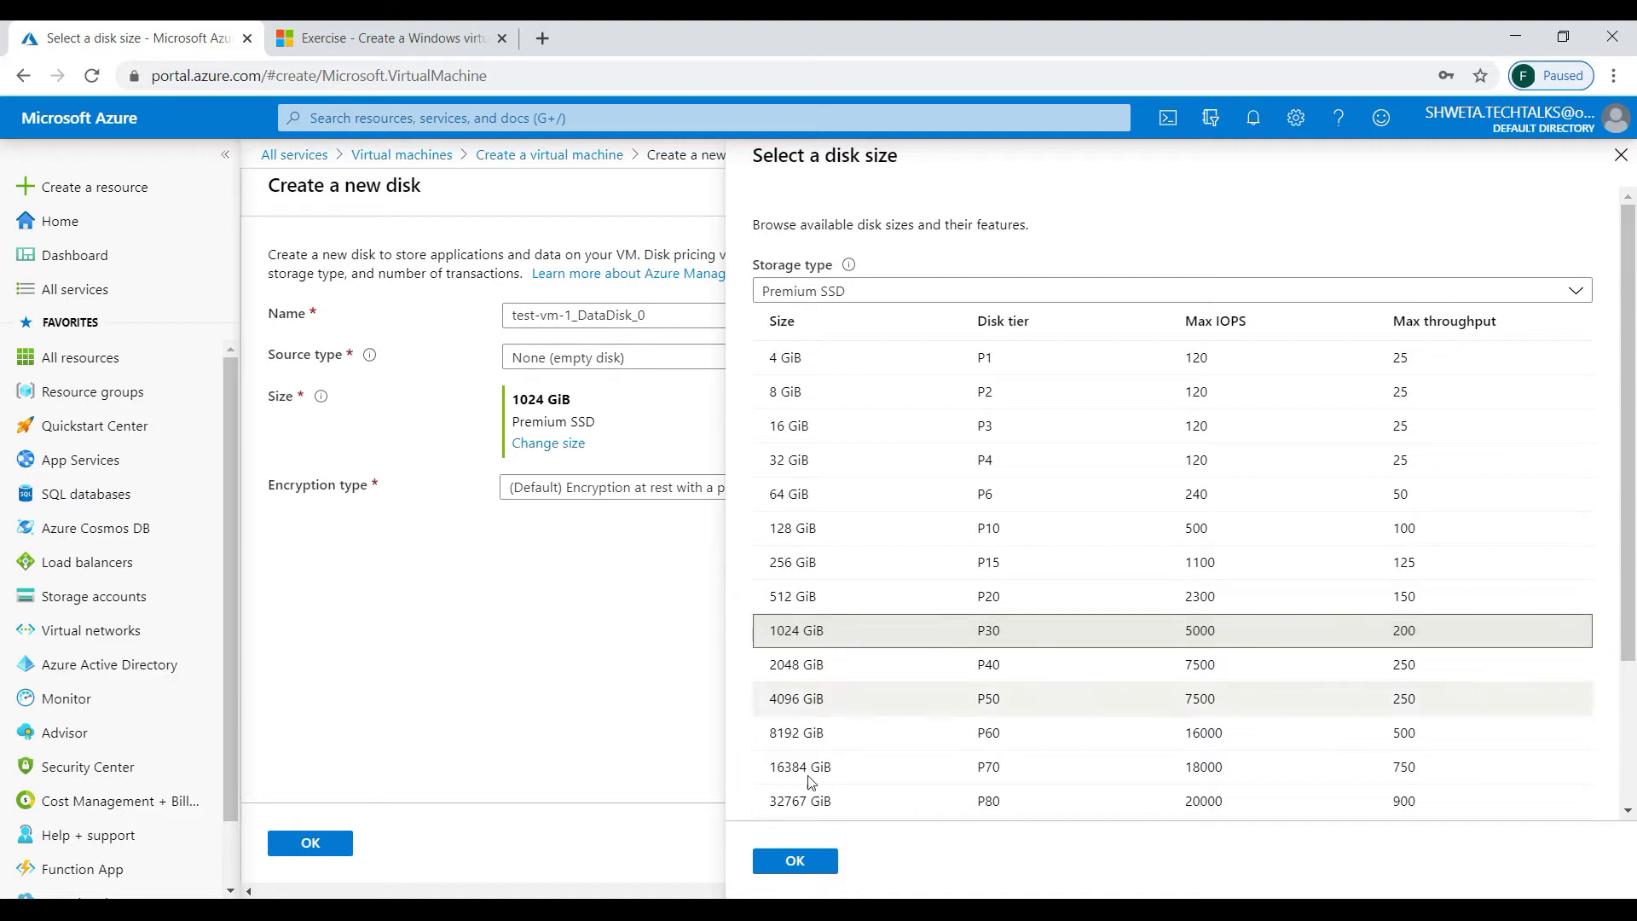
{"action": "left_click", "coordinate": [810, 861]}
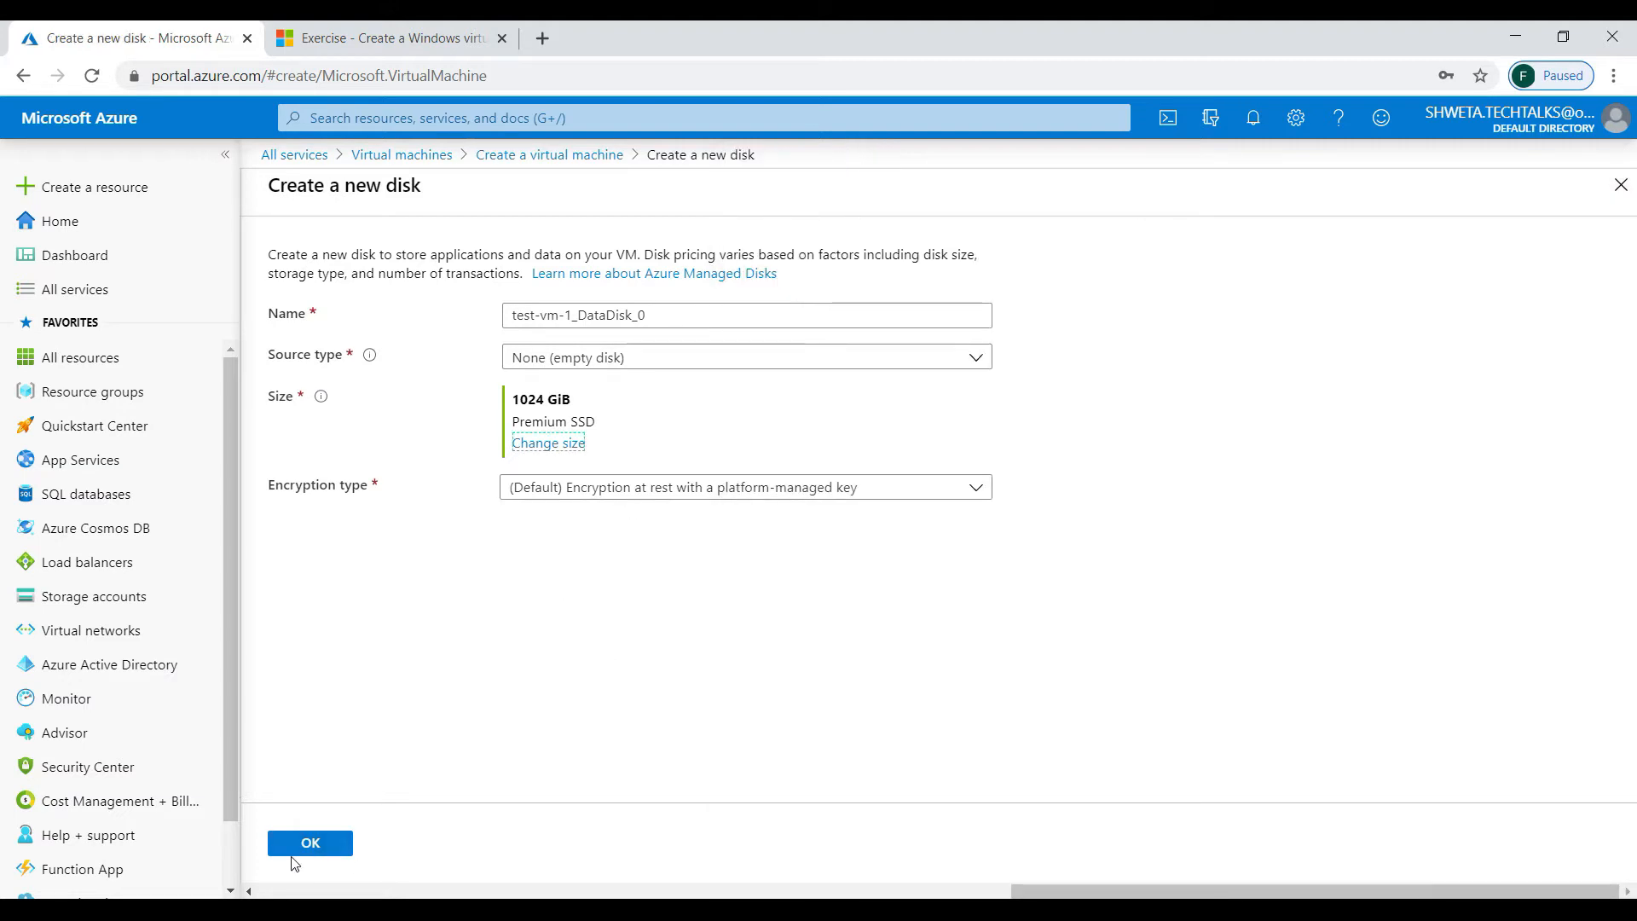
{"action": "left_click", "coordinate": [310, 842]}
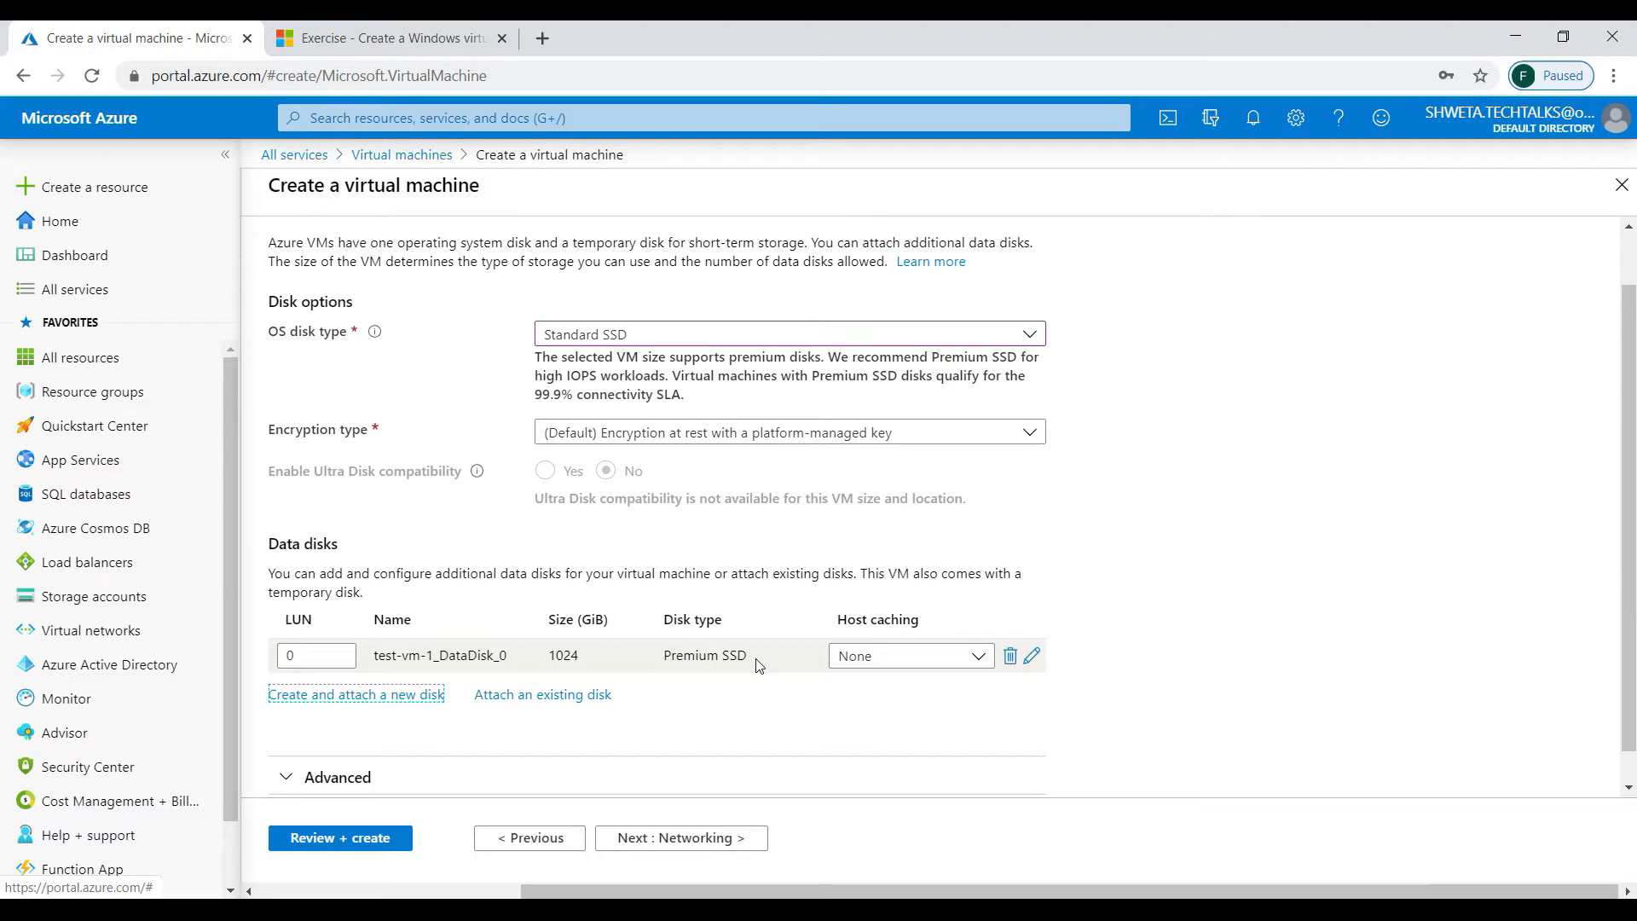
- Expand the Advanced disk options and set Use managed disks to No
{"action": "scroll", "coordinate": [759, 665], "scroll_direction": "down", "scroll_amount": 1}
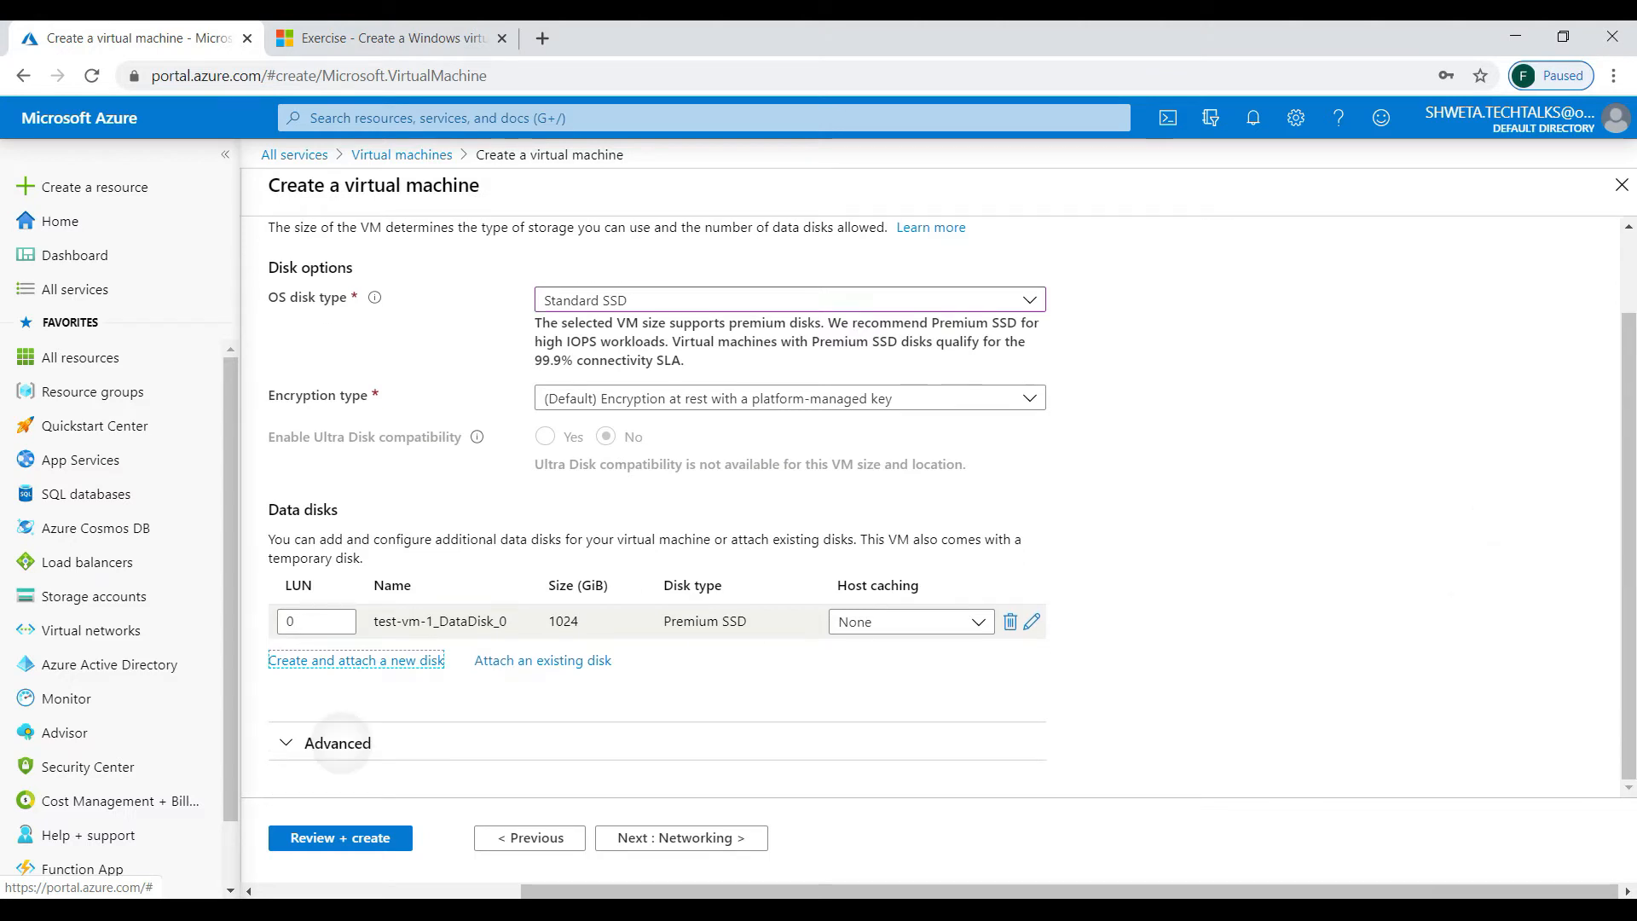
{"action": "left_click", "coordinate": [341, 743]}
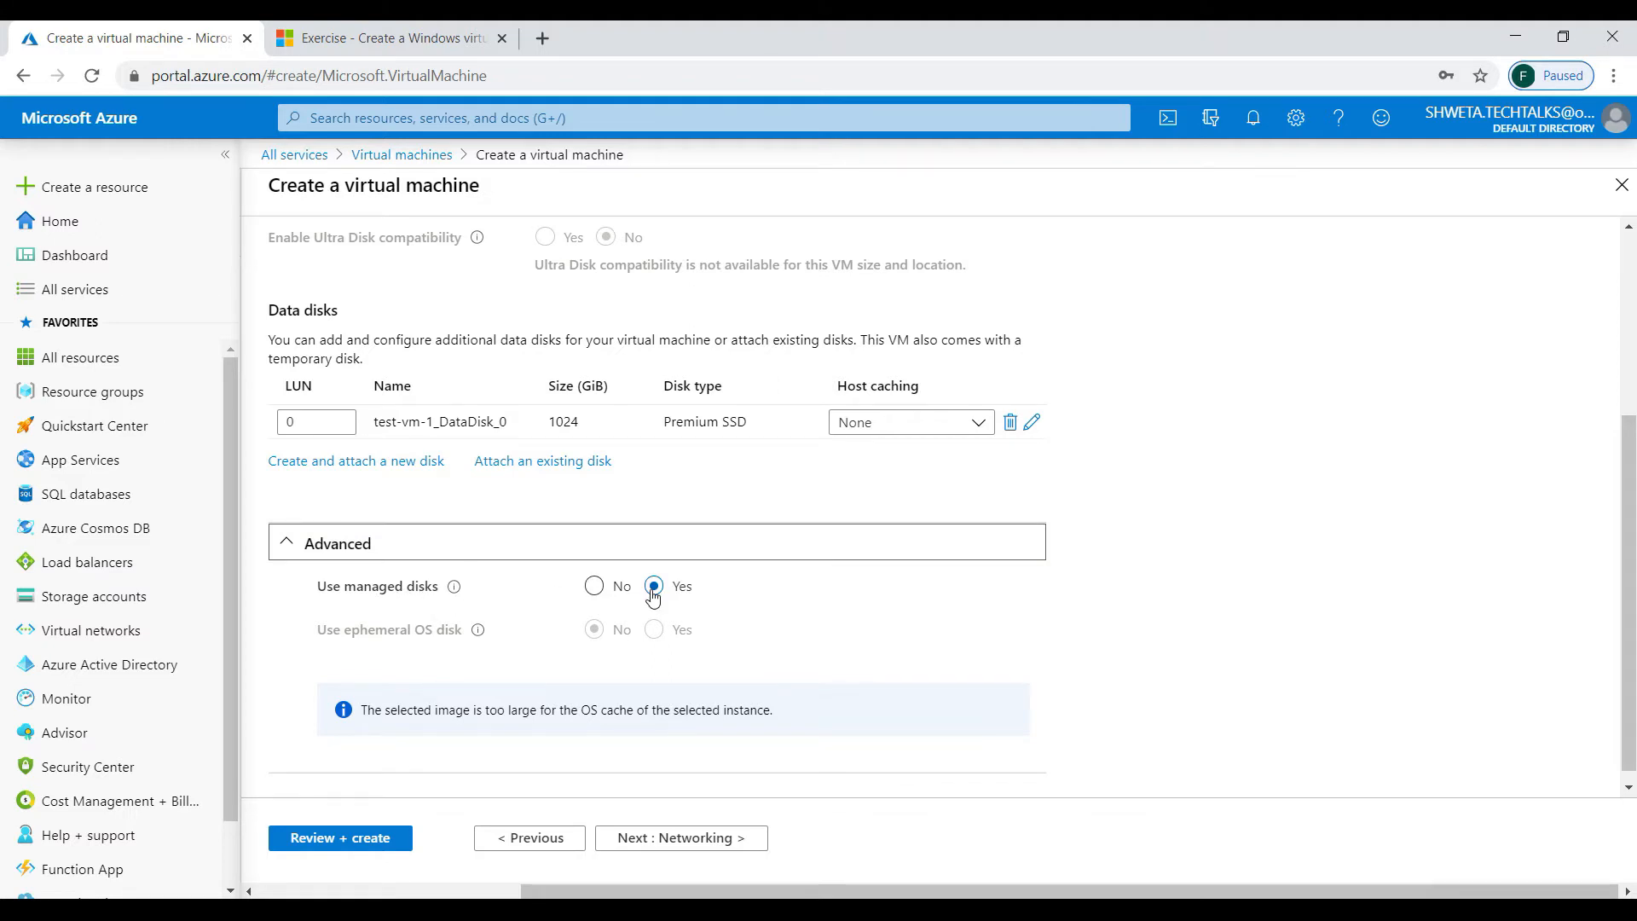
{"action": "left_click", "coordinate": [595, 586]}
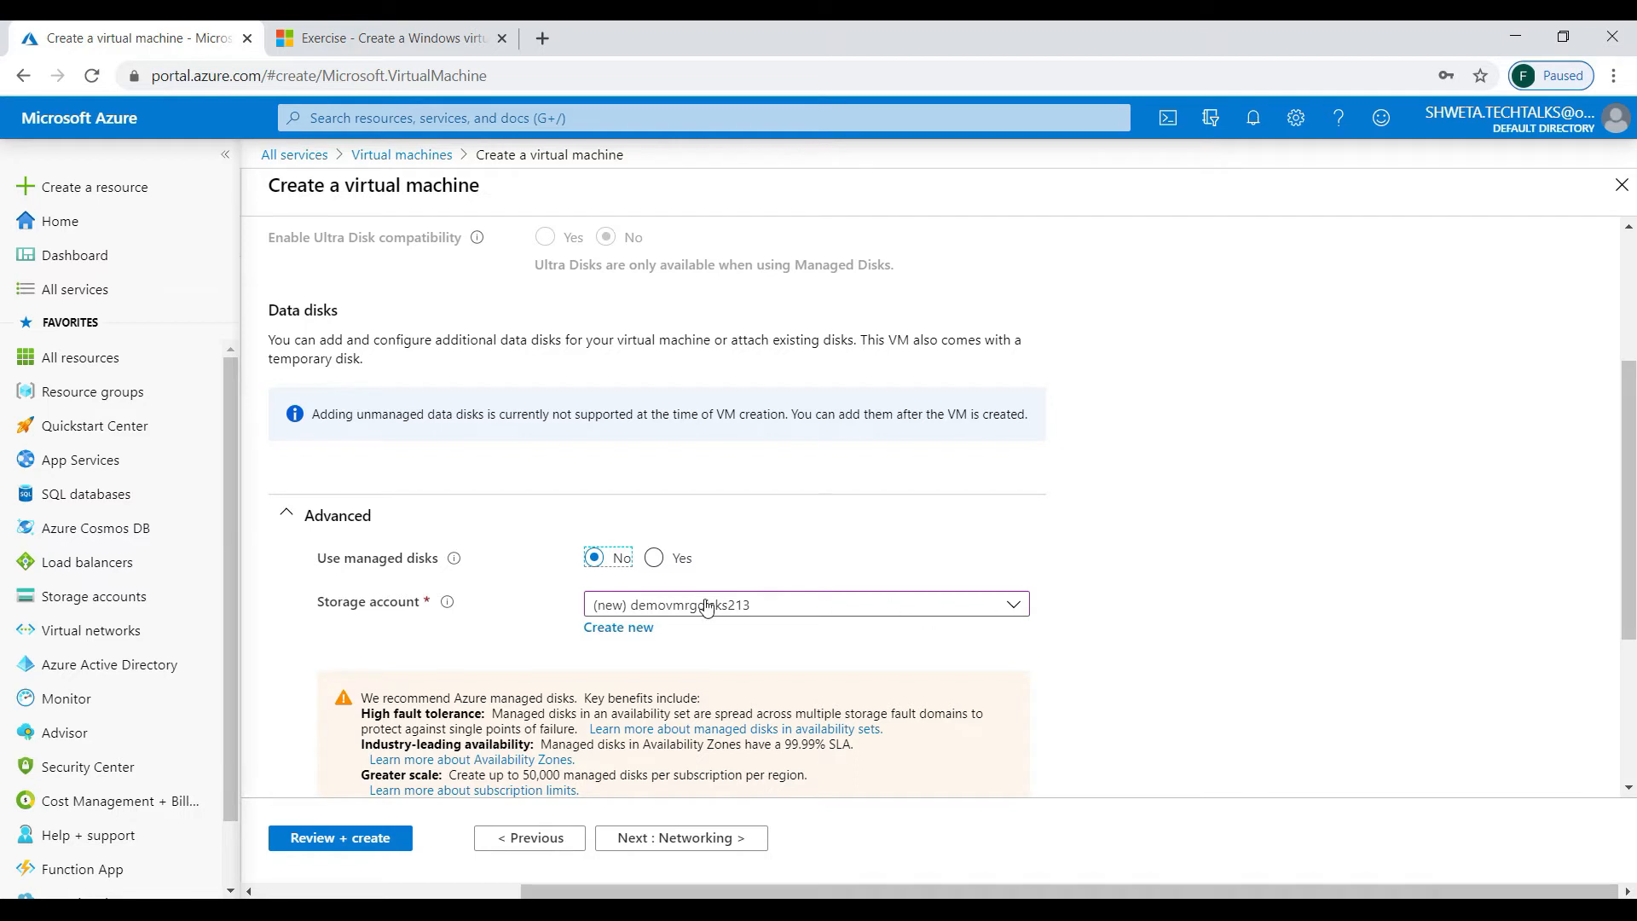
- Check the proposed storage account, then set Use managed disks back to Yes with no data disks
{"action": "left_click", "coordinate": [756, 610]}
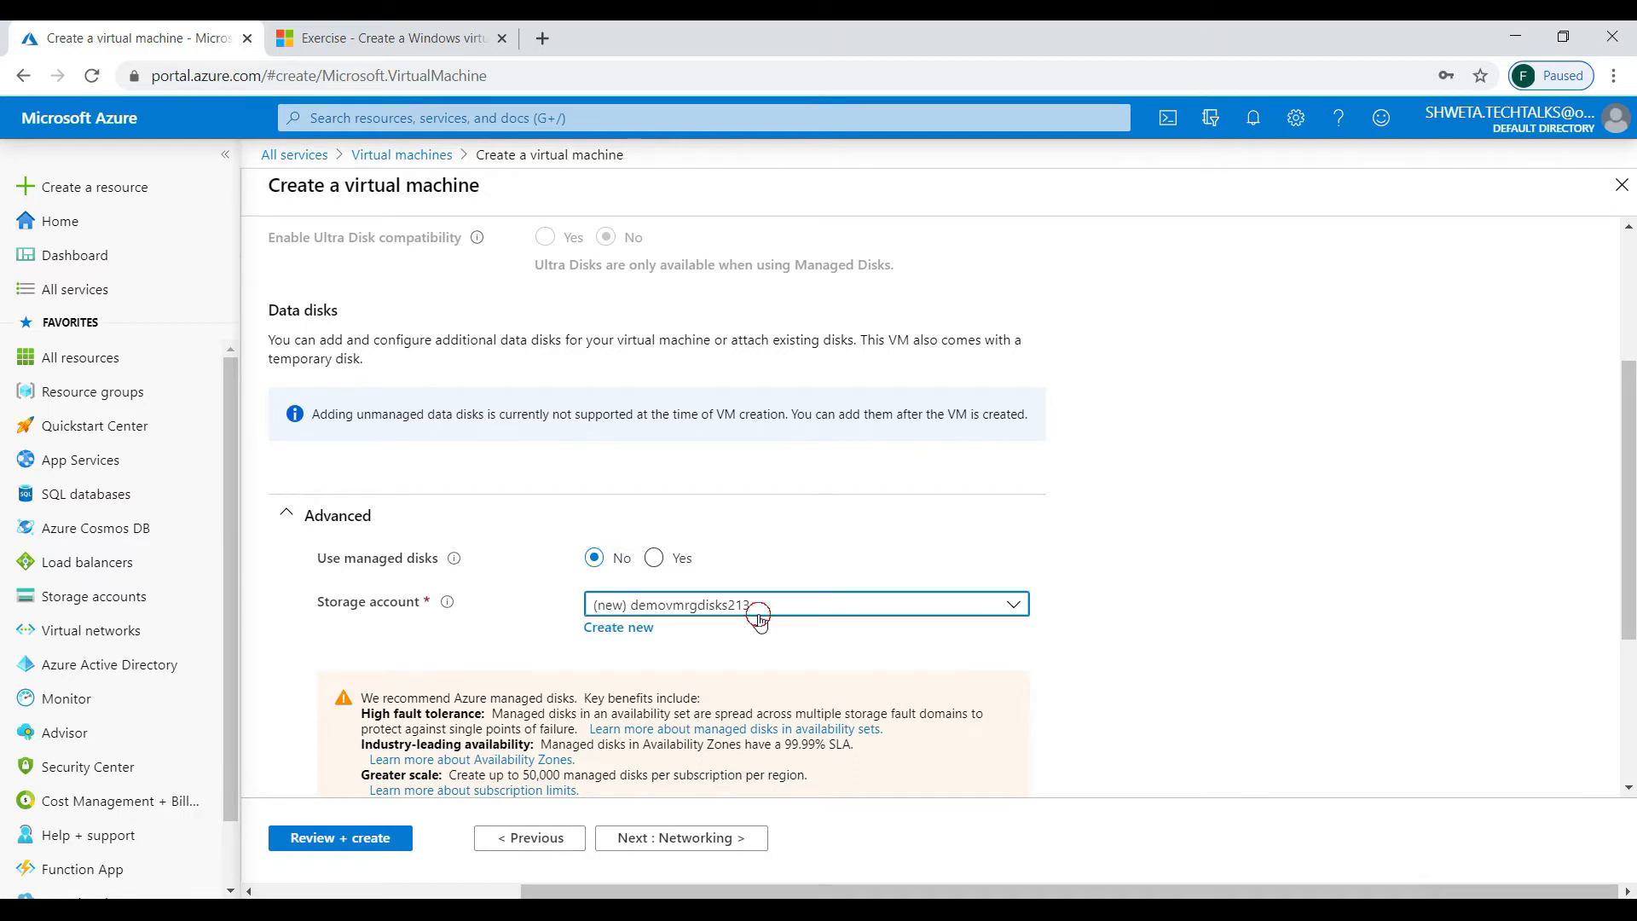
{"action": "left_click", "coordinate": [530, 631]}
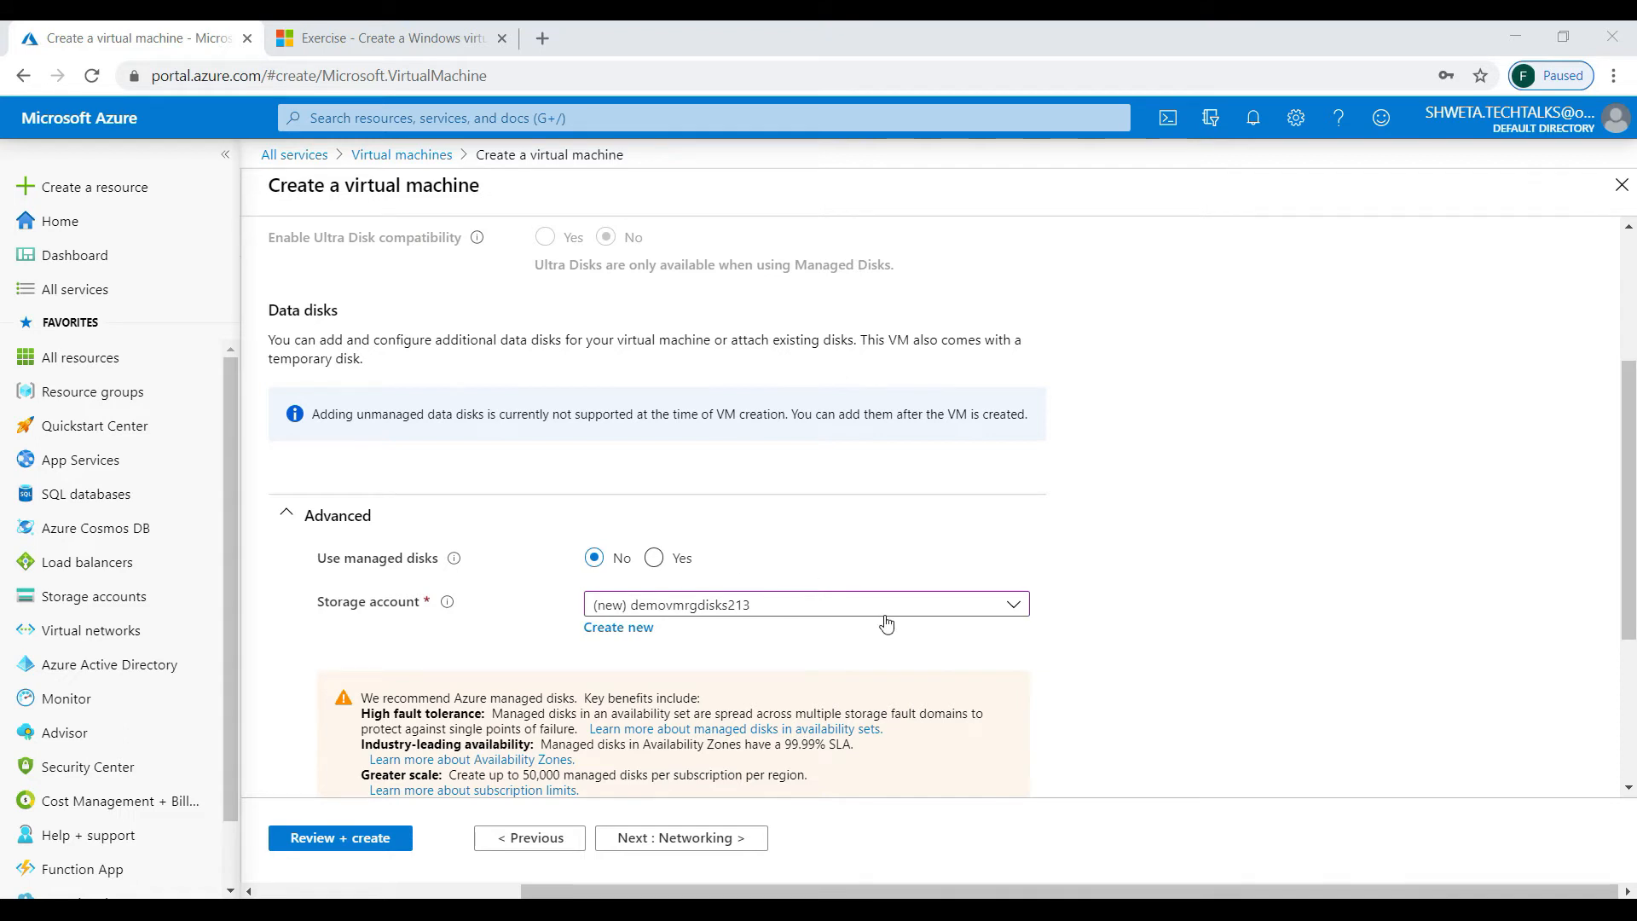
{"action": "left_click", "coordinate": [656, 559]}
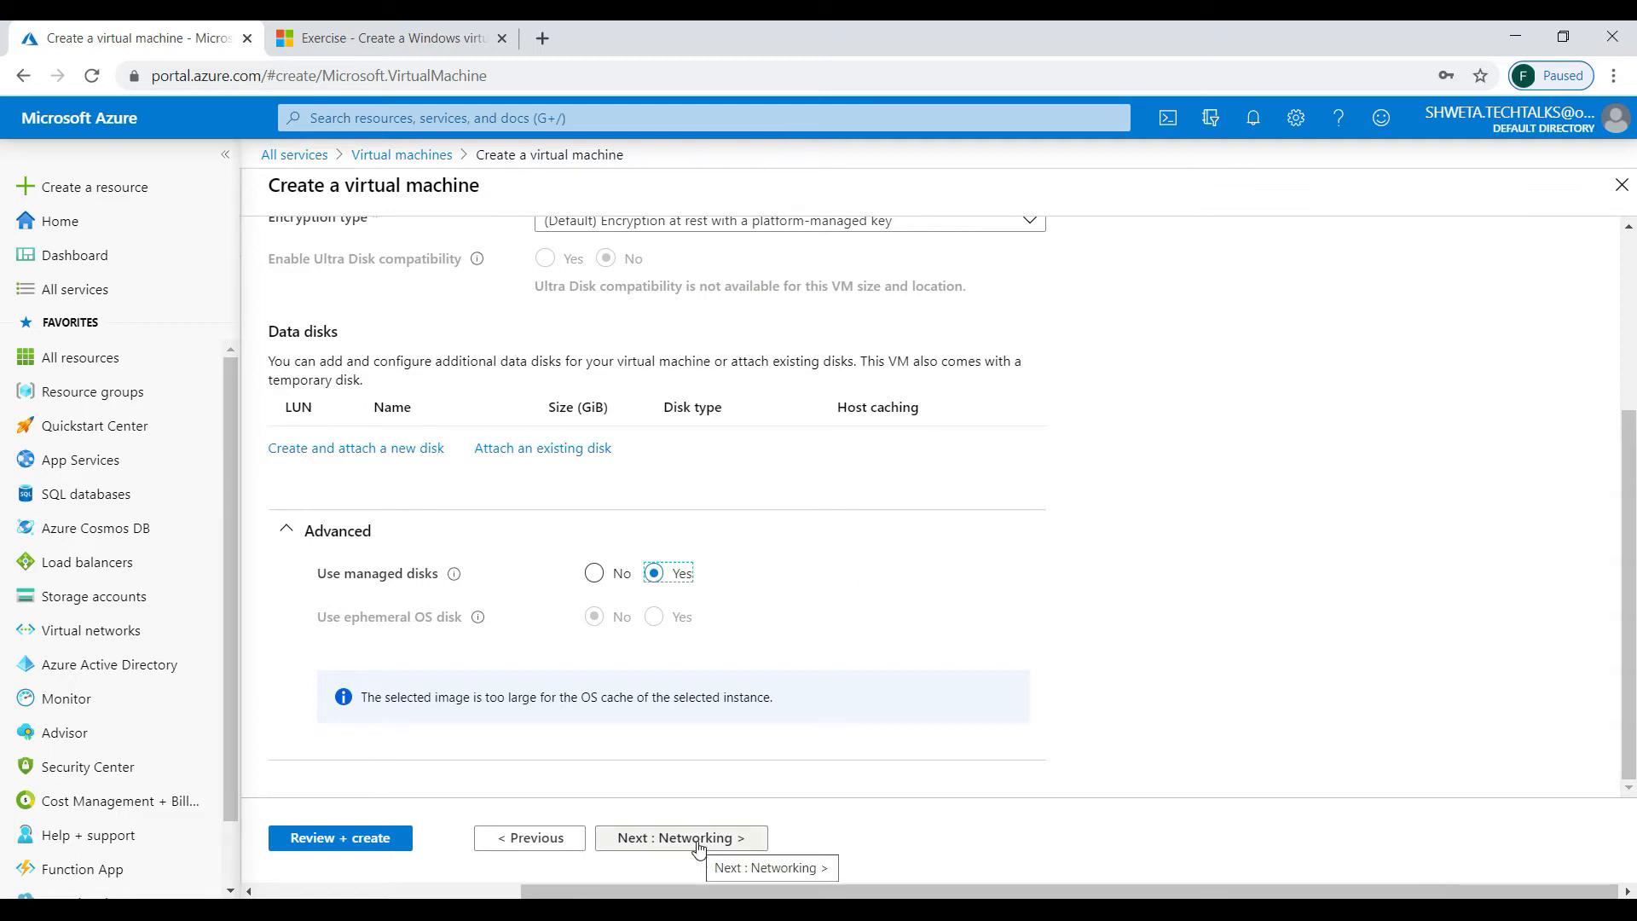
- On the Networking tab, view the new virtual network demo-vm-rg-vnet with address space 10.0.0.0/24
{"action": "left_click", "coordinate": [694, 840]}
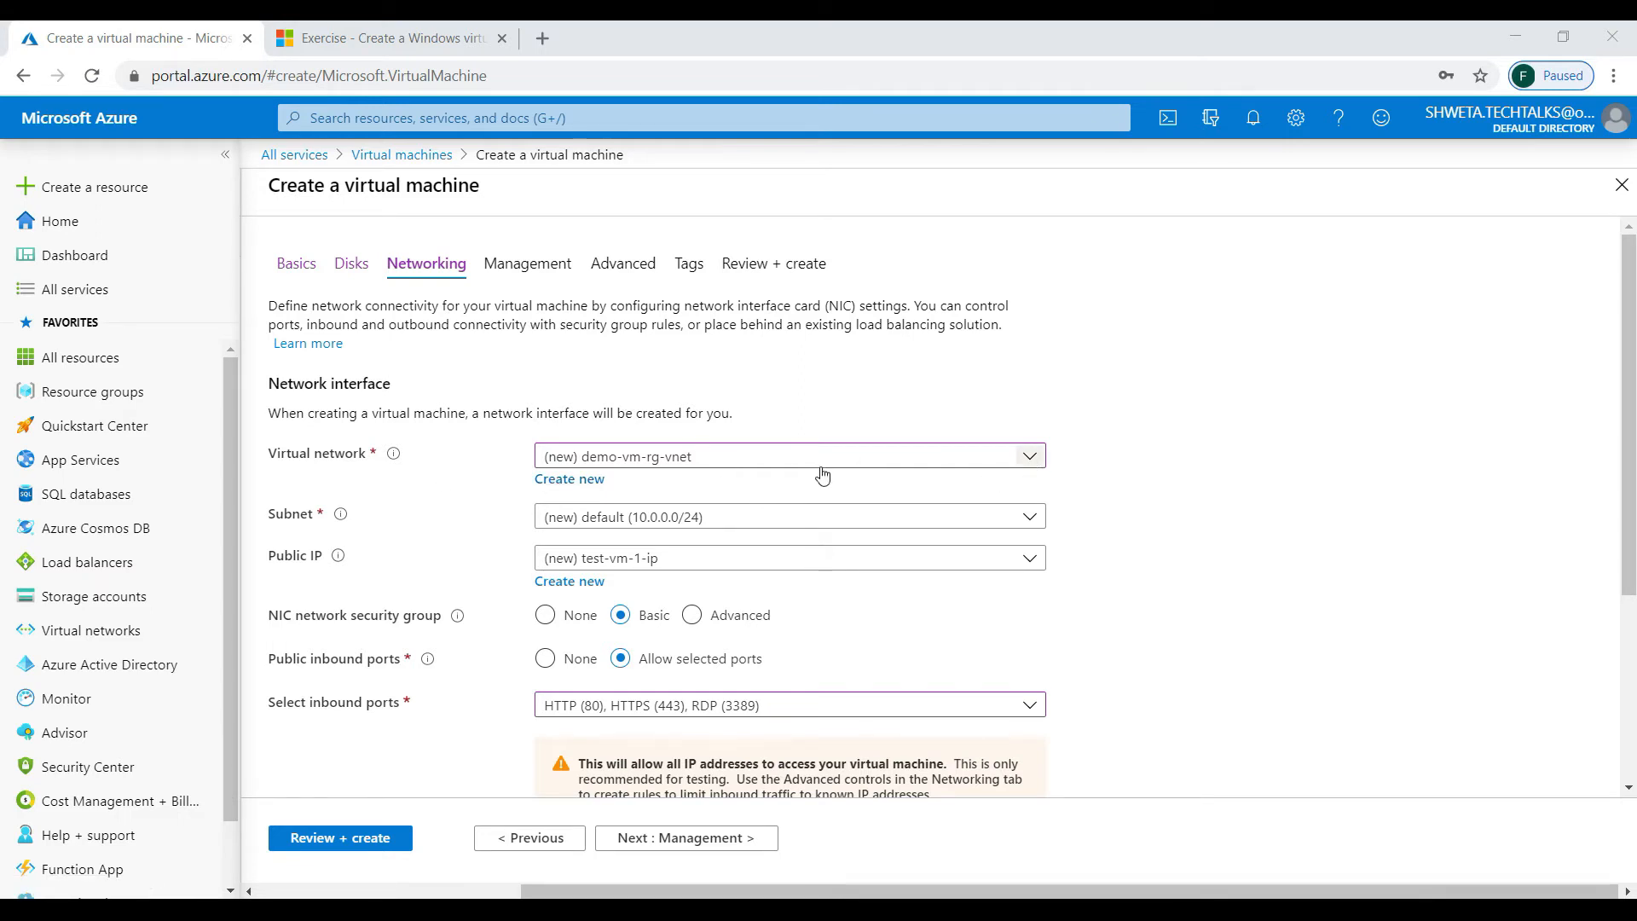
{"action": "left_click", "coordinate": [582, 480]}
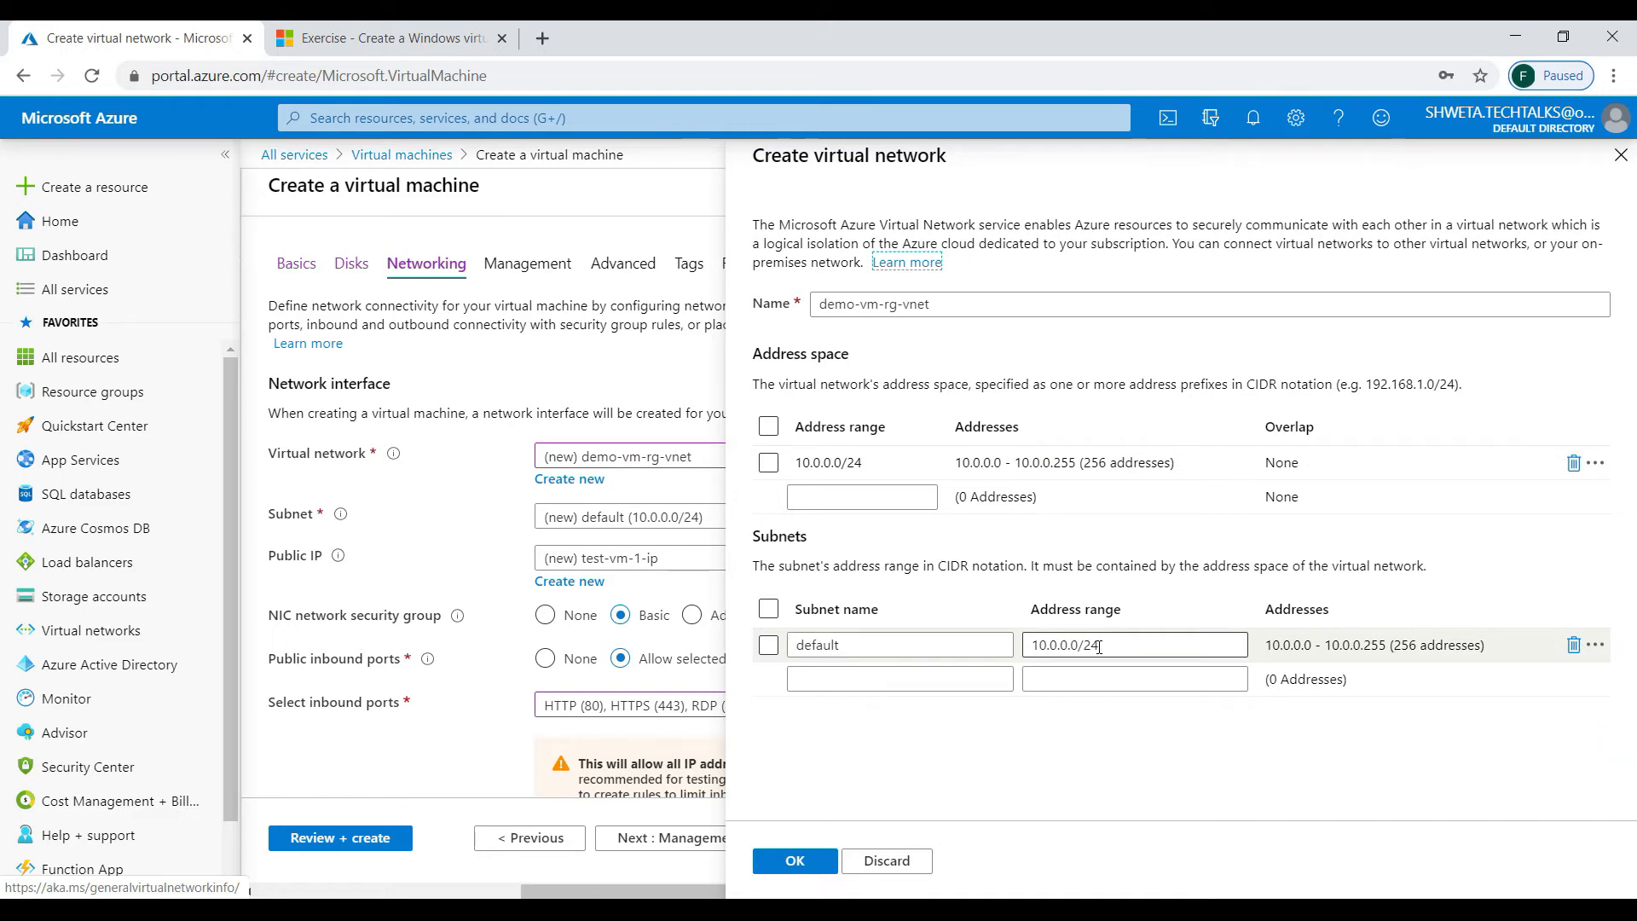
- Accept demo-vm-rg-vnet with its default subnet 10.0.0.0/24
{"action": "left_click", "coordinate": [789, 861]}
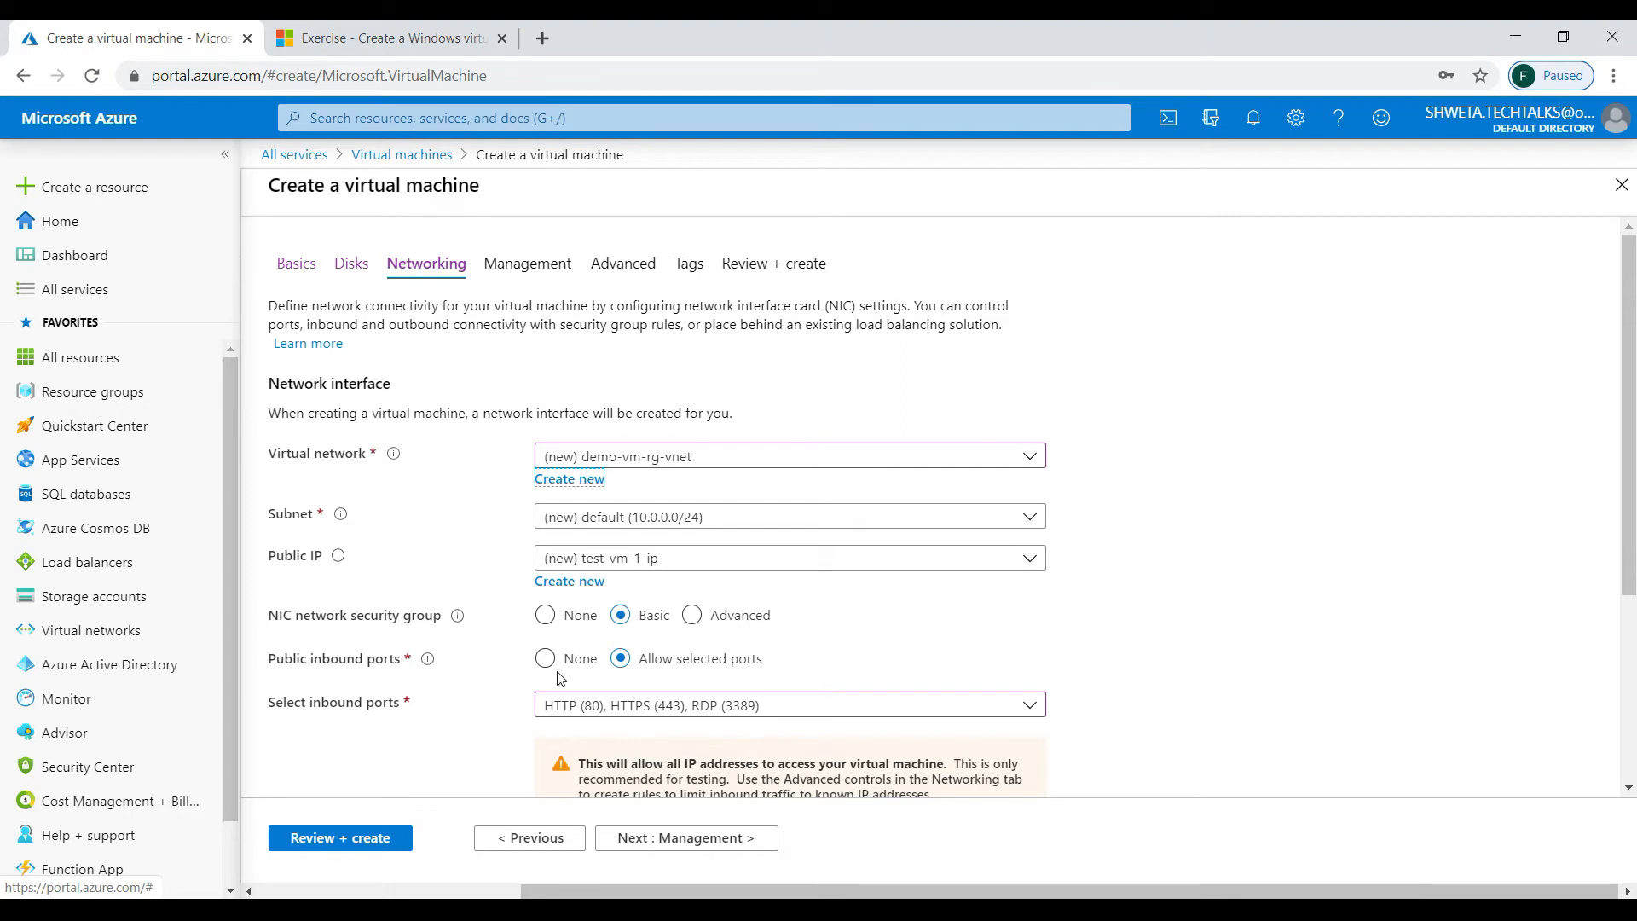
- Keep the default networking, including public IP test-vm-1-ip, and go to the Management tab
{"action": "scroll", "coordinate": [559, 678], "scroll_direction": "down", "scroll_amount": 3}
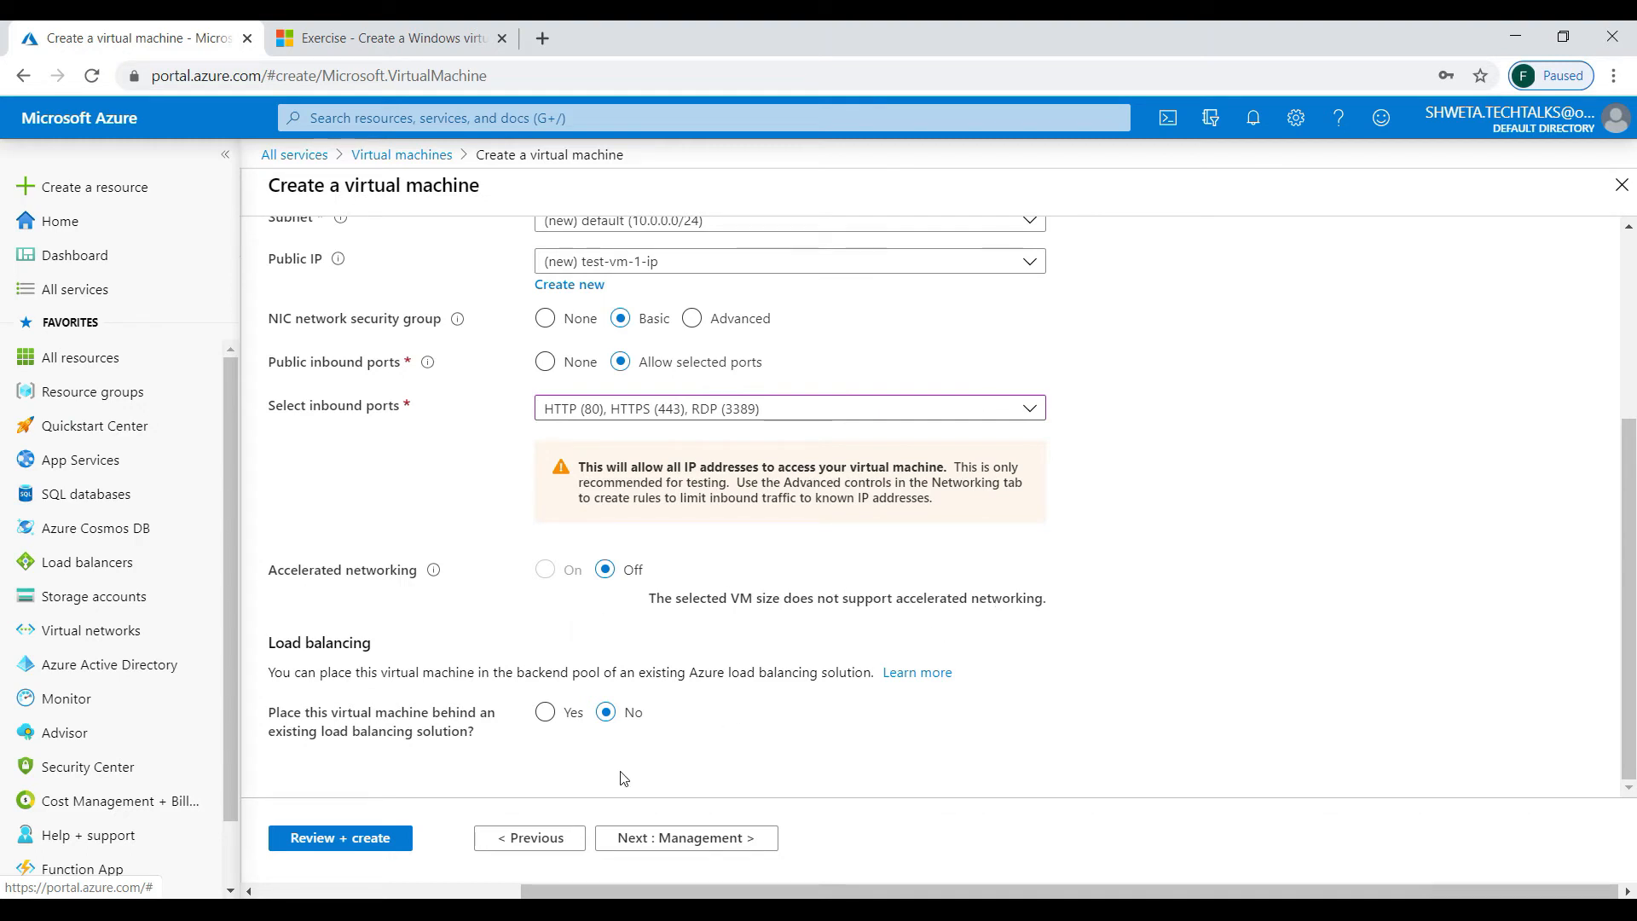
{"action": "left_click", "coordinate": [635, 838]}
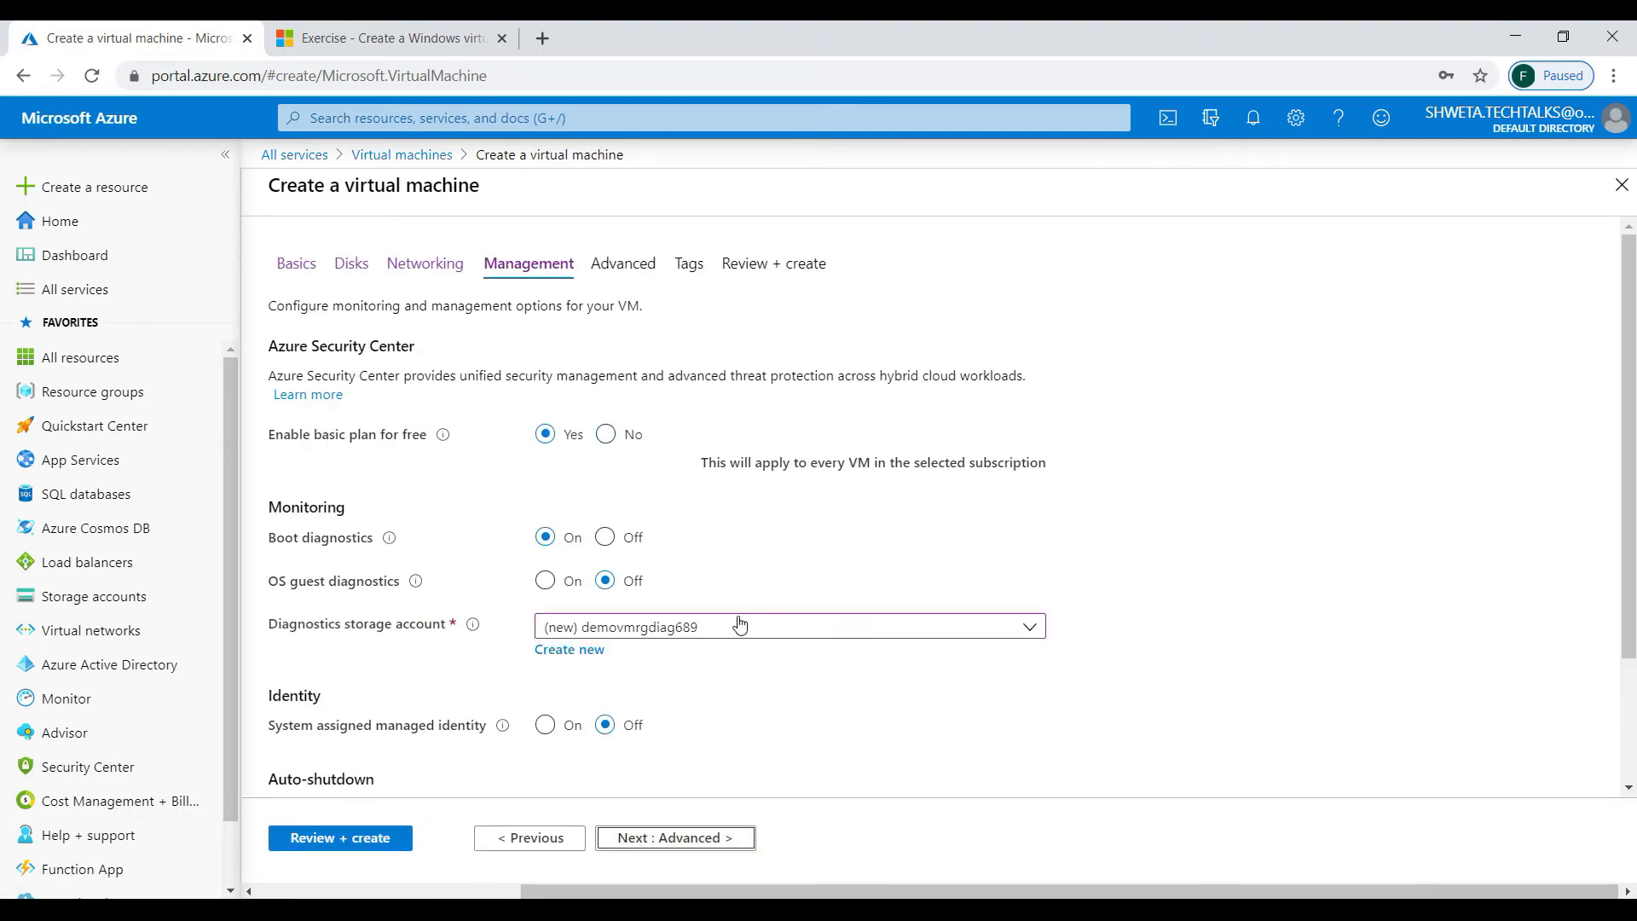
- Set Boot diagnostics to Off, leaving auto-shutdown and backup off
{"action": "left_click", "coordinate": [614, 542]}
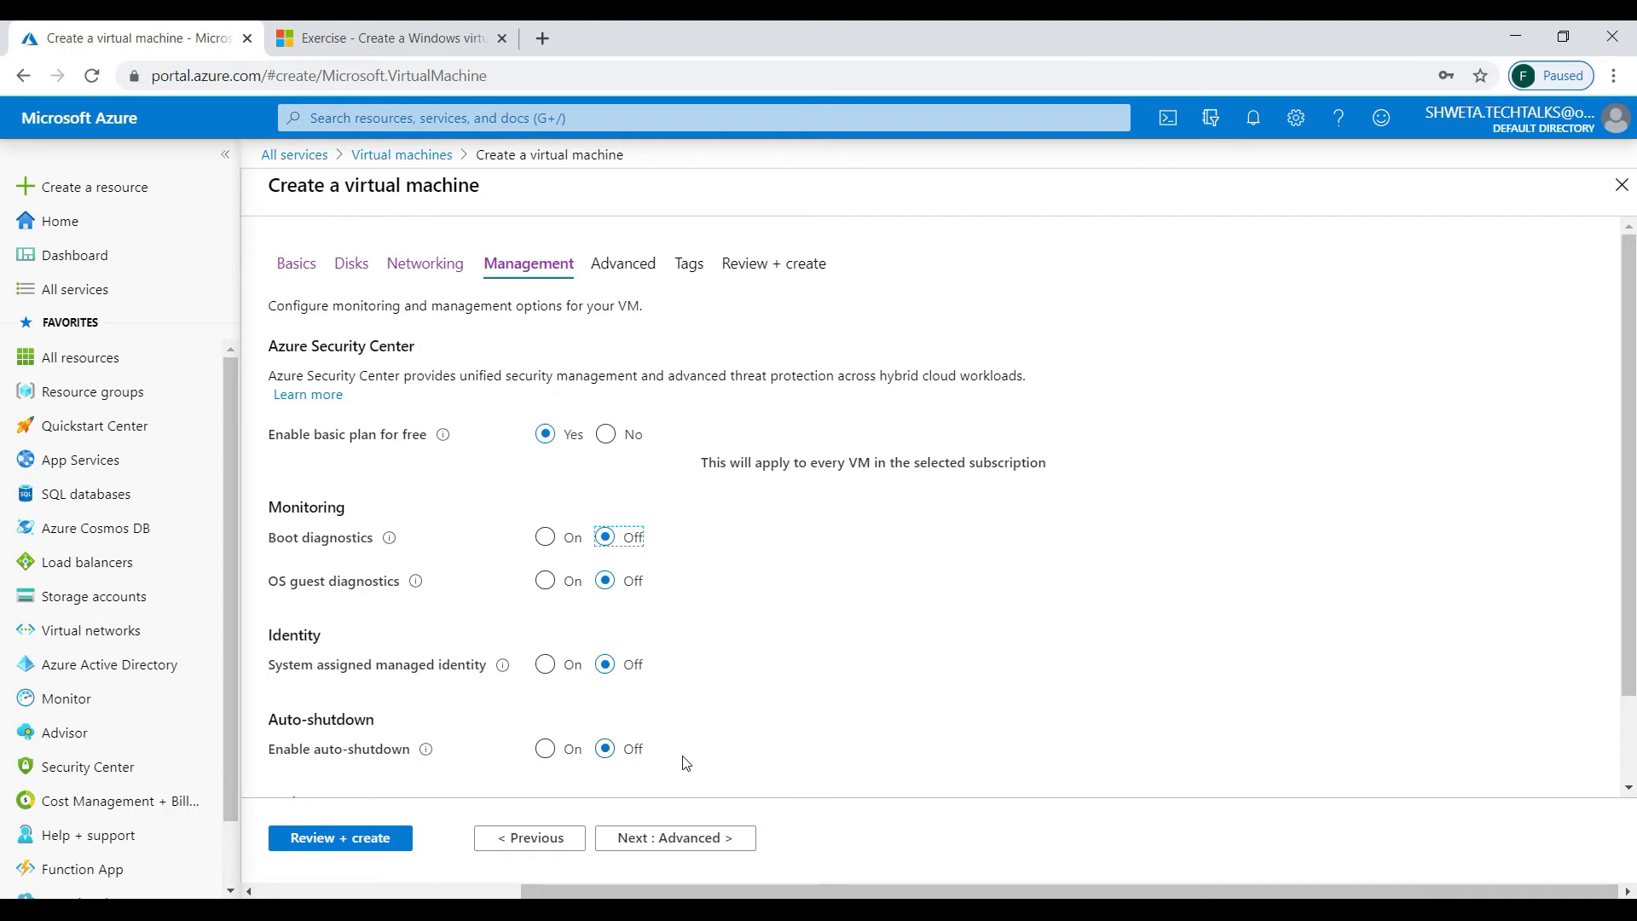
{"action": "scroll", "coordinate": [686, 762], "scroll_direction": "down", "scroll_amount": 2}
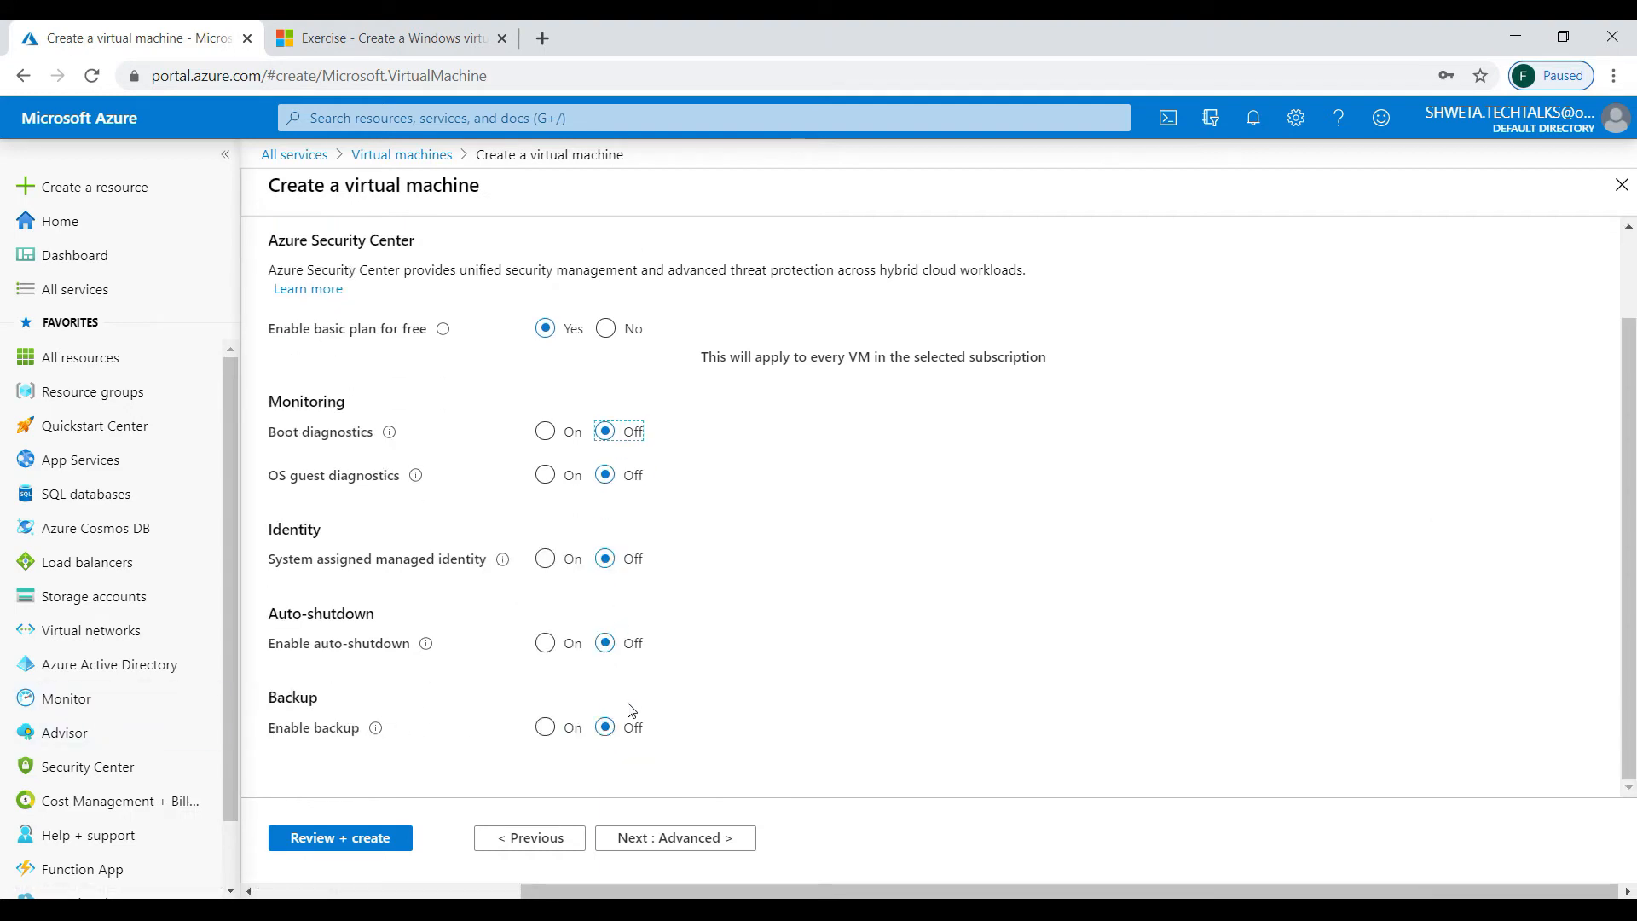
- Skip the Advanced and Tags tabs to reach Review + create with validation passed
{"action": "left_click", "coordinate": [661, 838]}
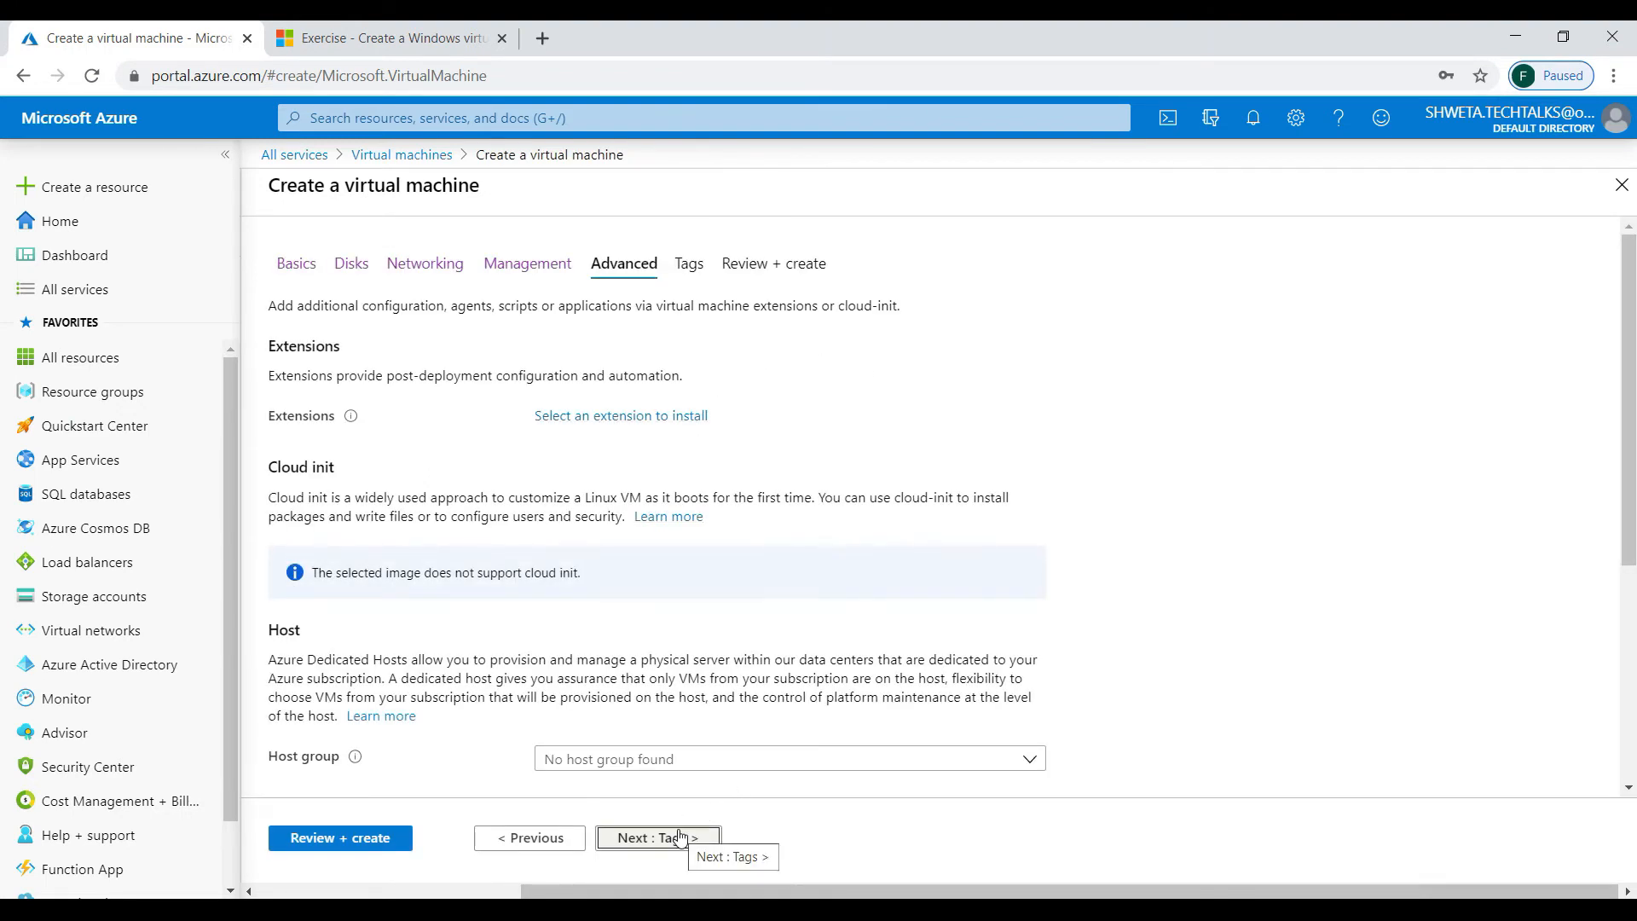
{"action": "left_click", "coordinate": [680, 838]}
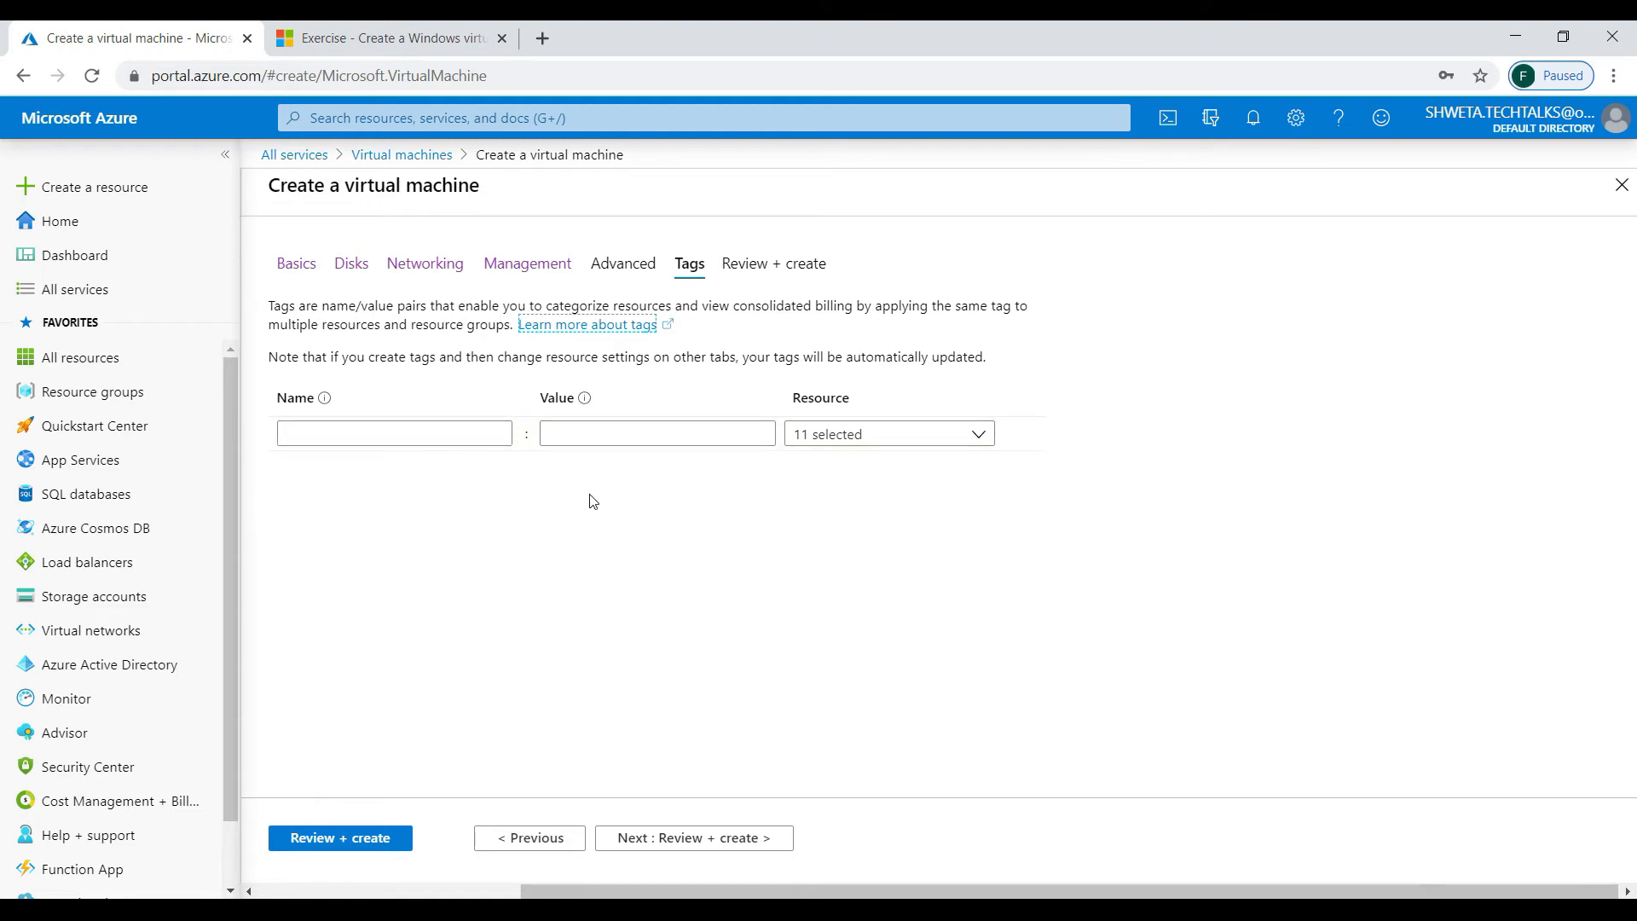
{"action": "left_click", "coordinate": [684, 840]}
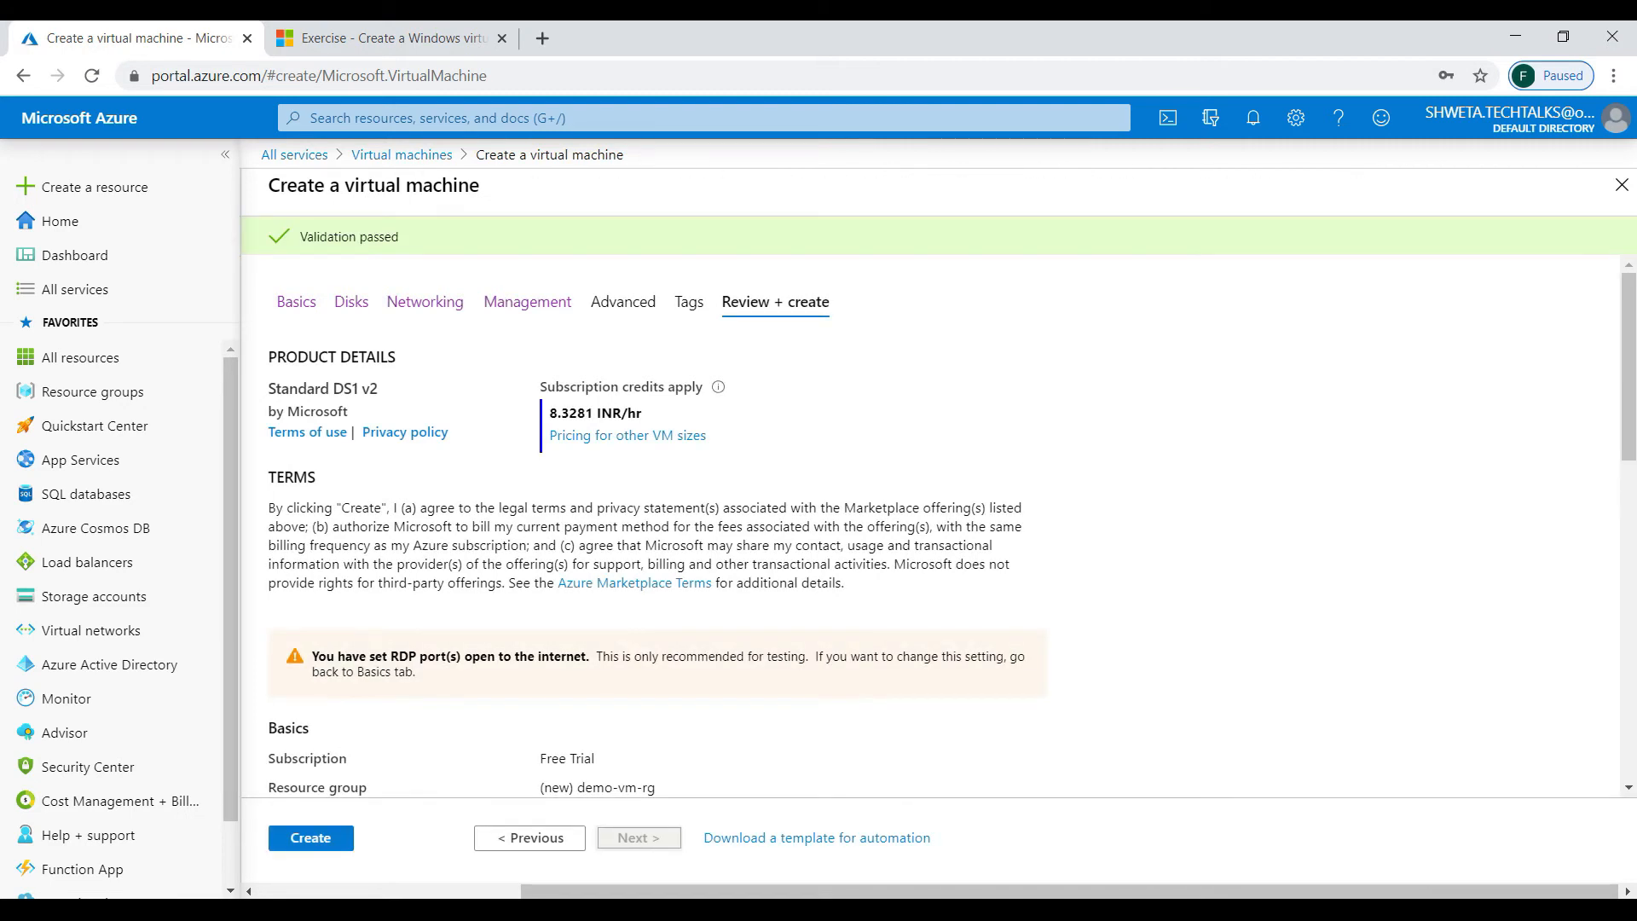
- Review the validated summary for demo-vm-rg-vnet and test-vm-1-ip, then create the VM
{"action": "left_click_drag", "start_coordinate": [1627, 338], "coordinate": [1631, 682]}
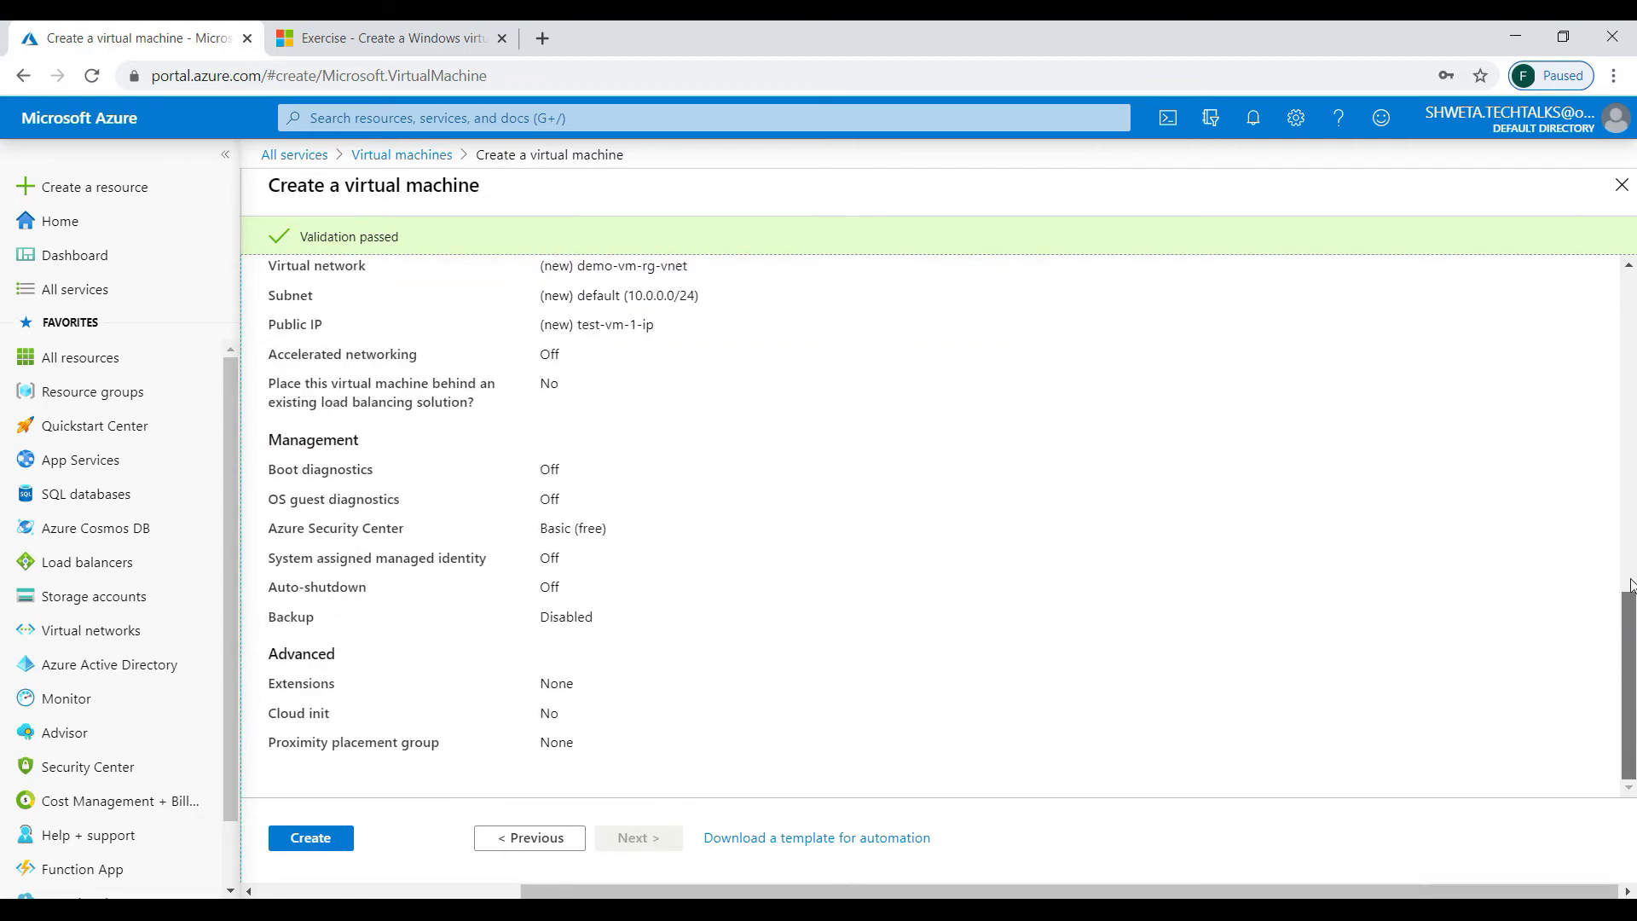
{"action": "left_click_drag", "start_coordinate": [1630, 585], "coordinate": [1629, 115]}
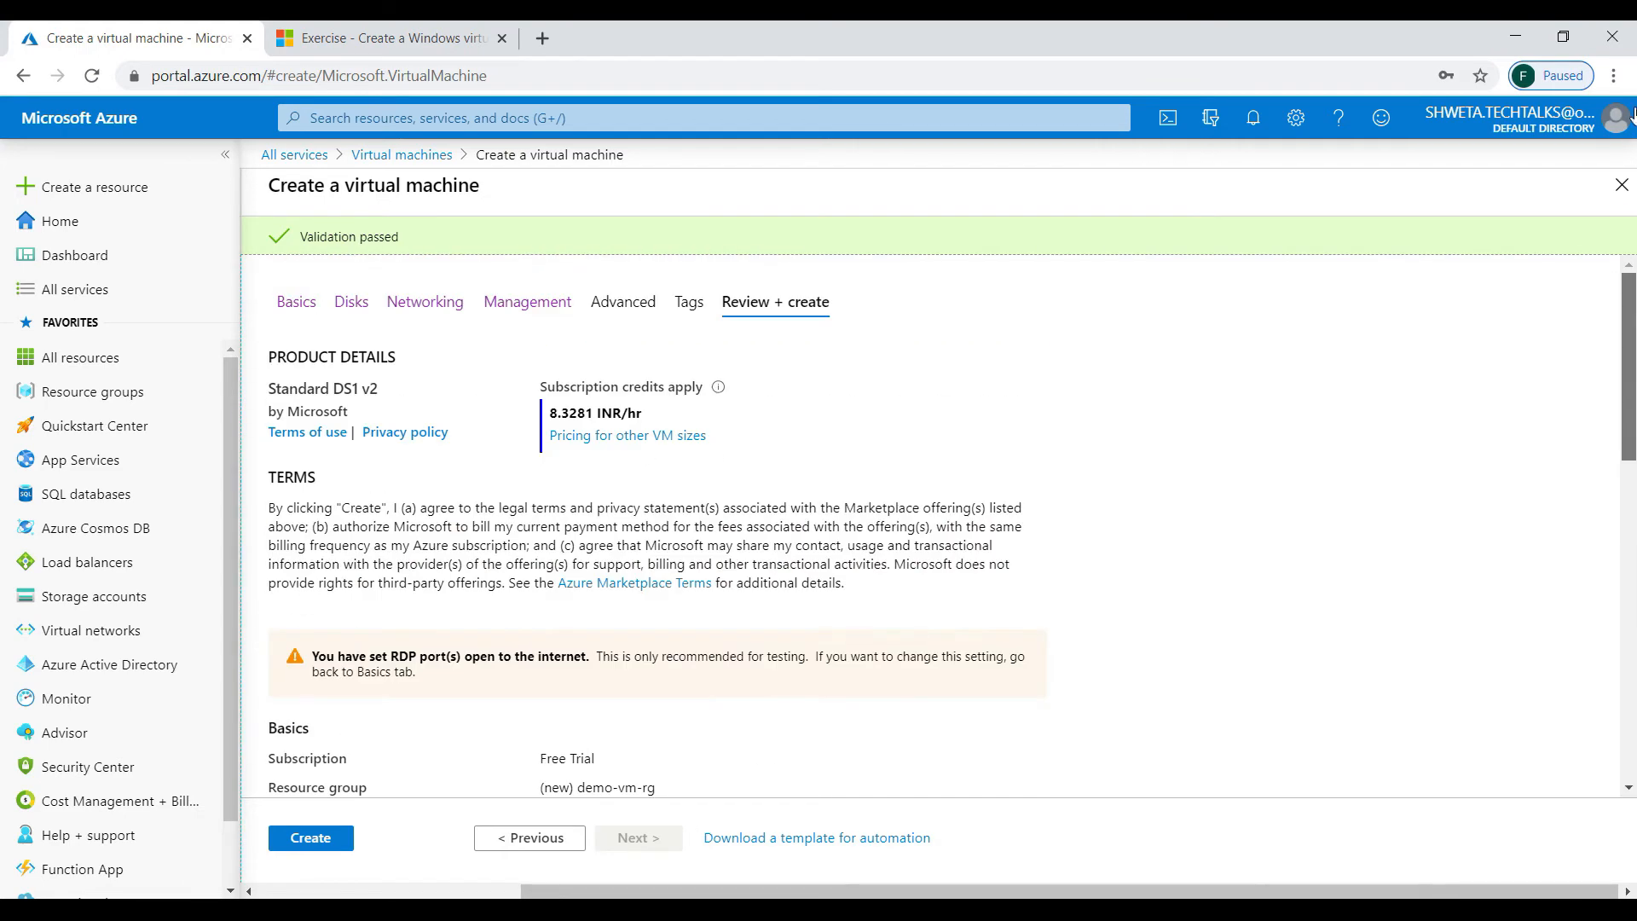
{"action": "left_click", "coordinate": [309, 839]}
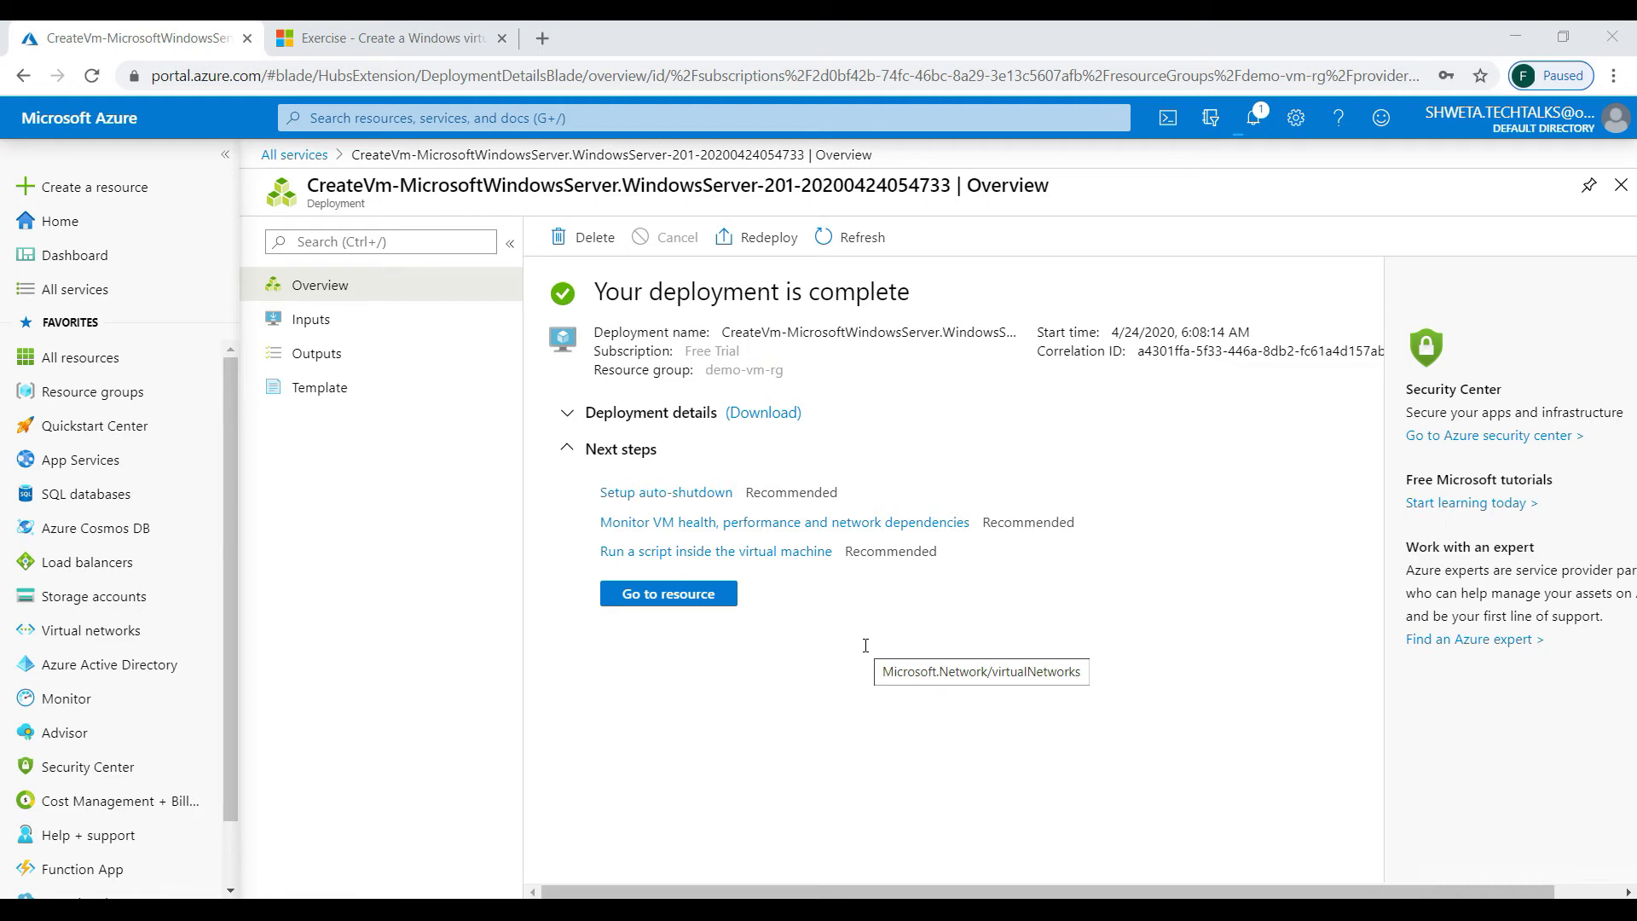
- Open test-vm-1's overview, showing it Running in East US at 23.101.138.231
{"action": "left_click", "coordinate": [675, 597]}
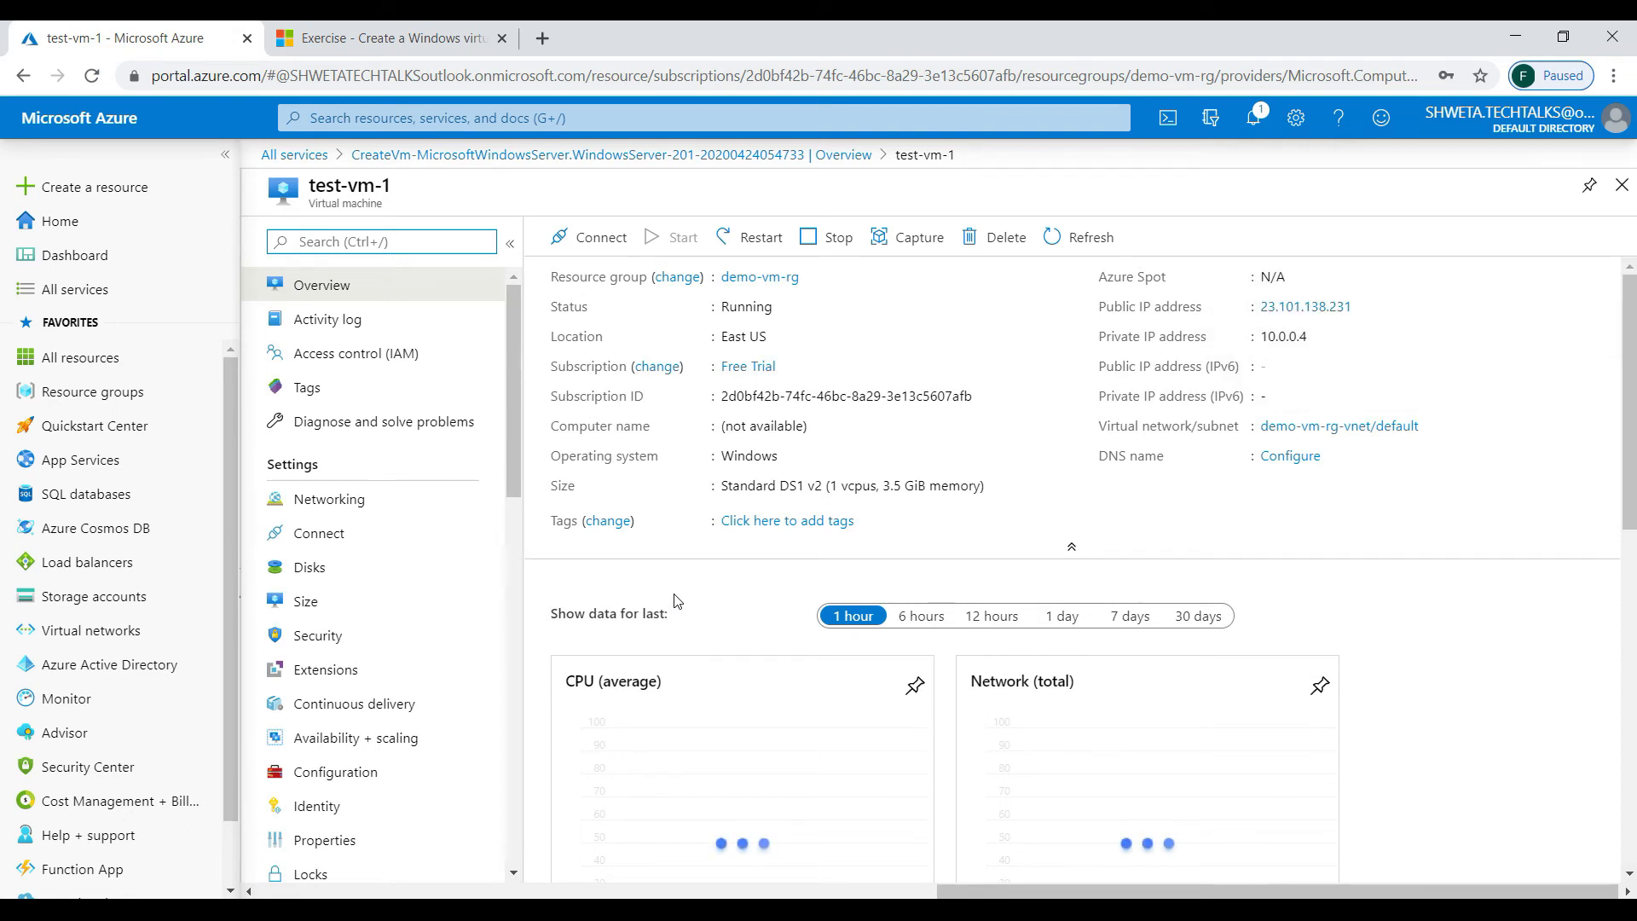
- Download test-vm-1.rdp from the VM's RDP connect page
{"action": "left_click", "coordinate": [572, 238]}
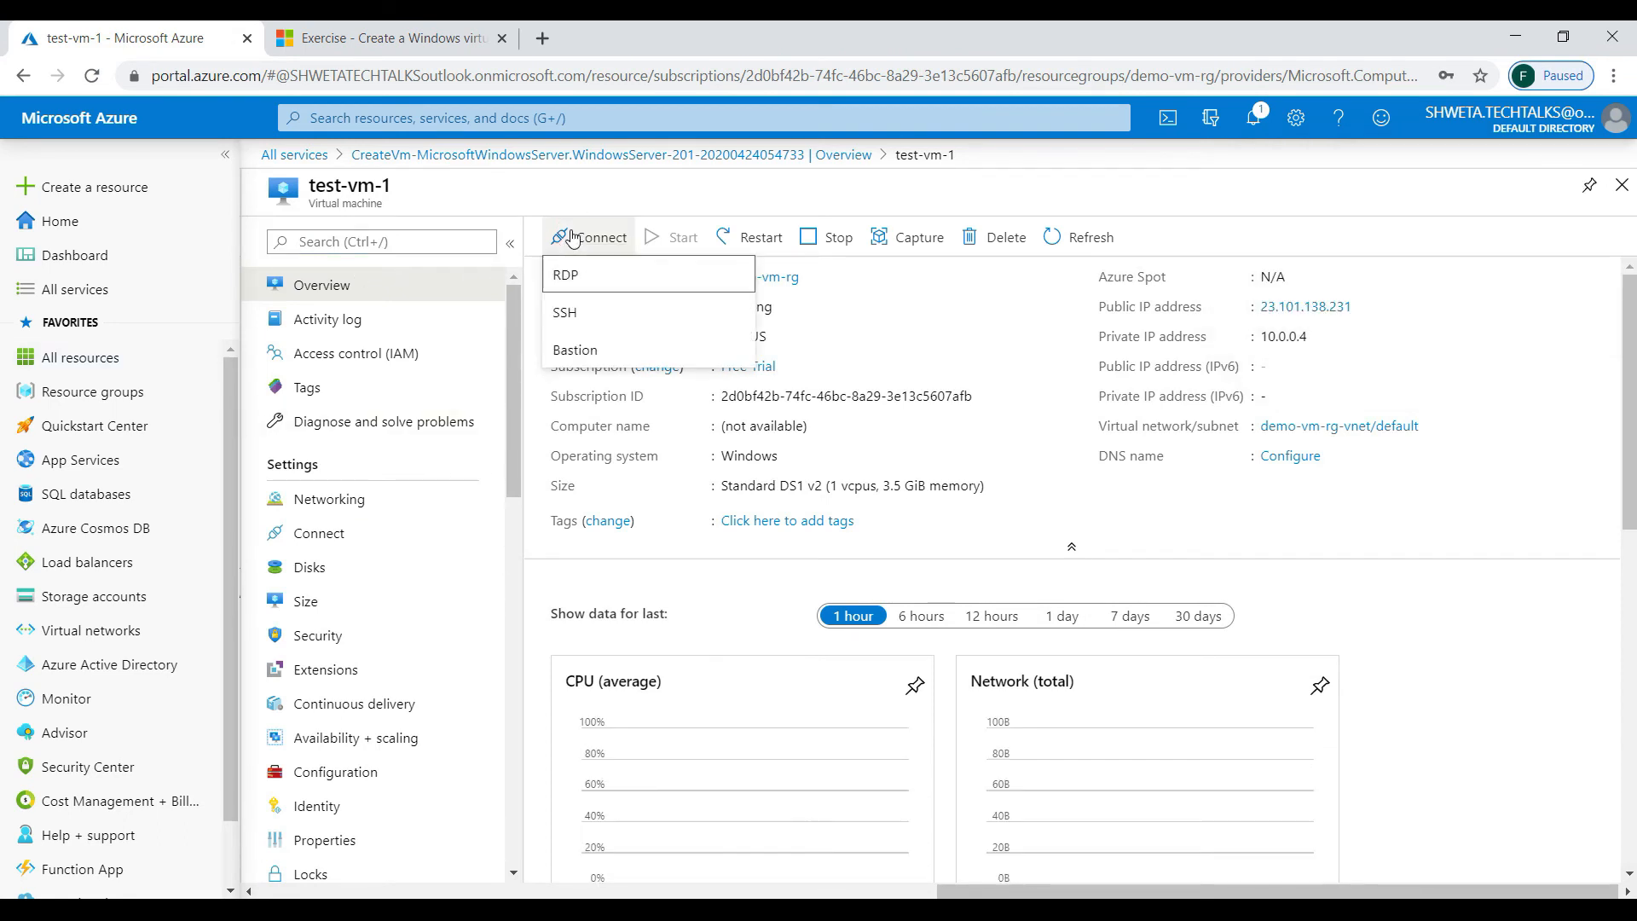
{"action": "left_click", "coordinate": [571, 284]}
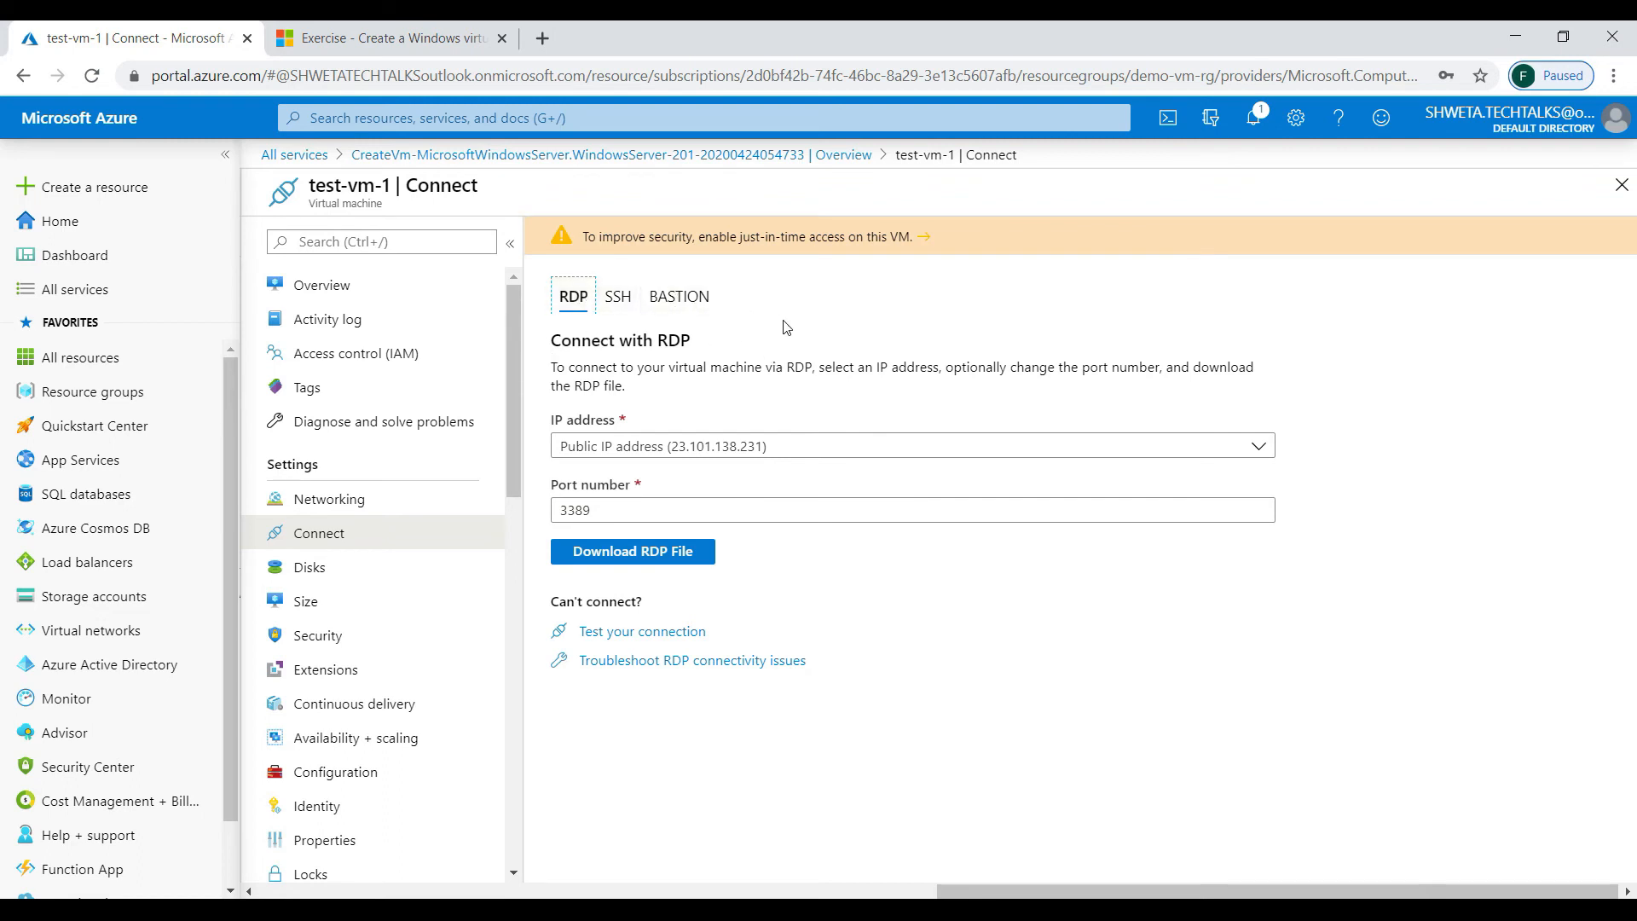
{"action": "left_click", "coordinate": [666, 554]}
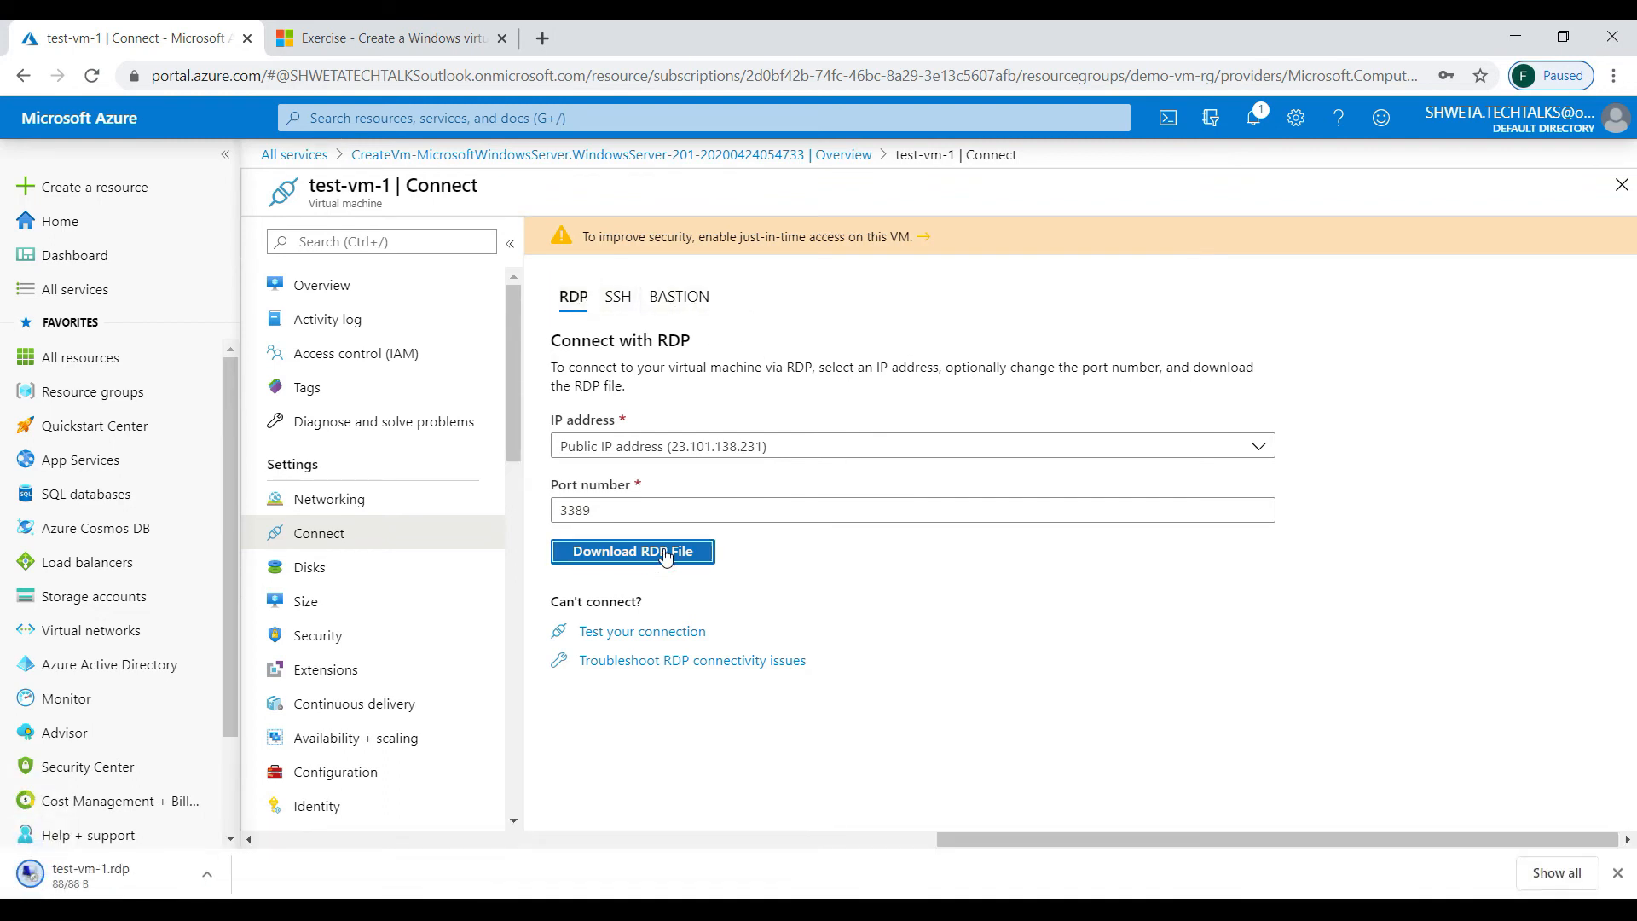
- Open test-vm-1.rdp and connect despite the unknown publisher warning
{"action": "left_click", "coordinate": [137, 878]}
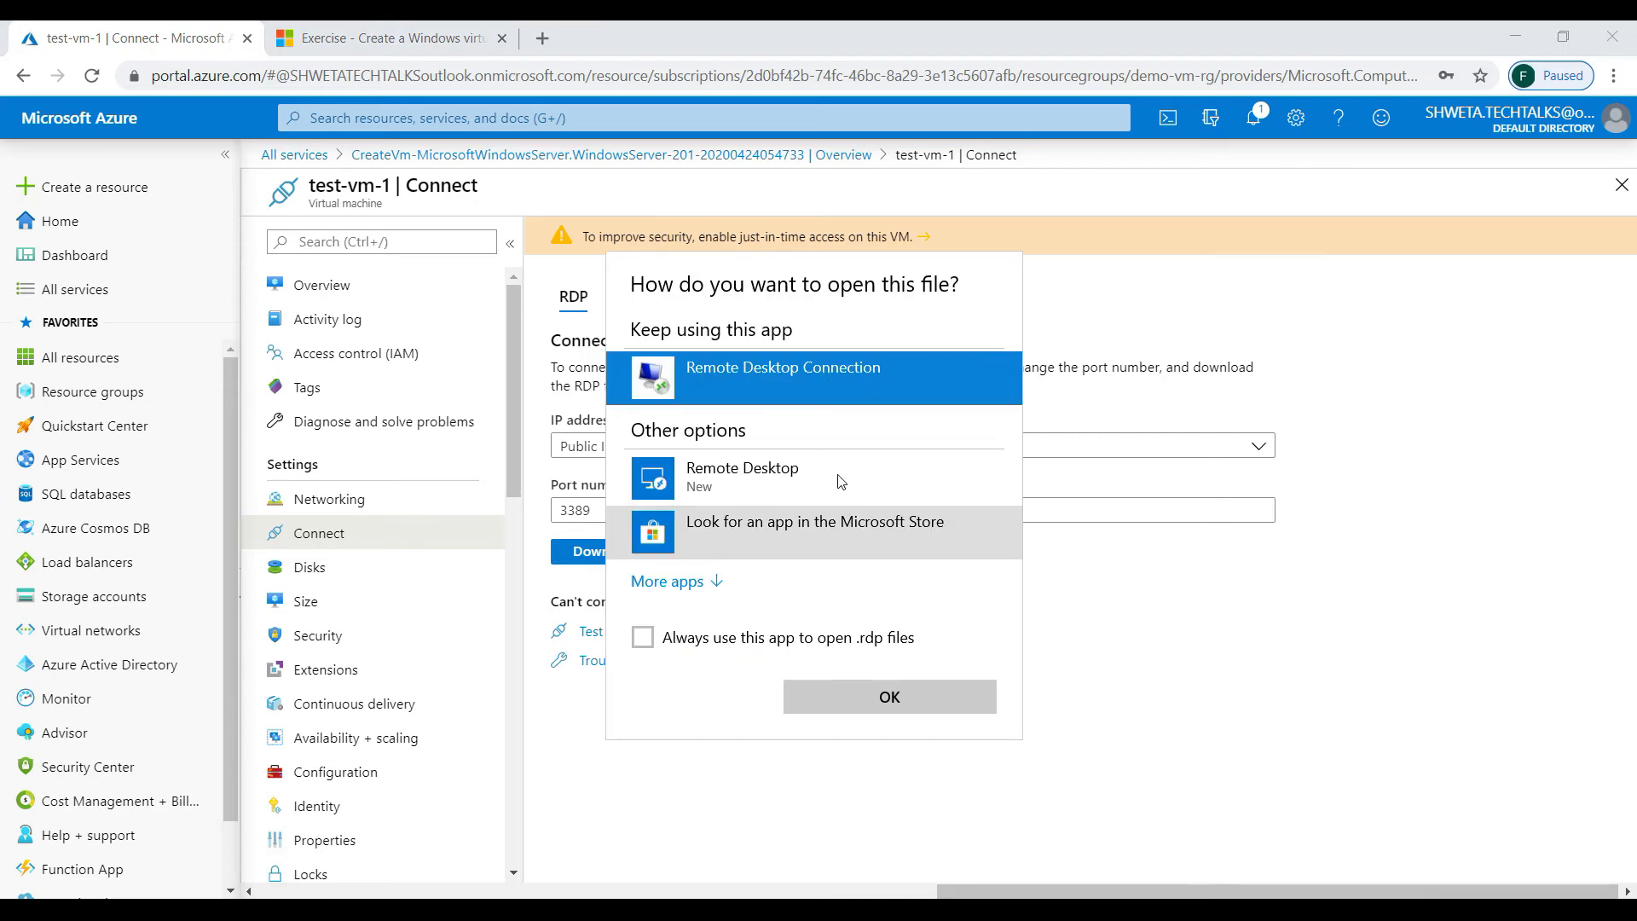
{"action": "left_click", "coordinate": [857, 697]}
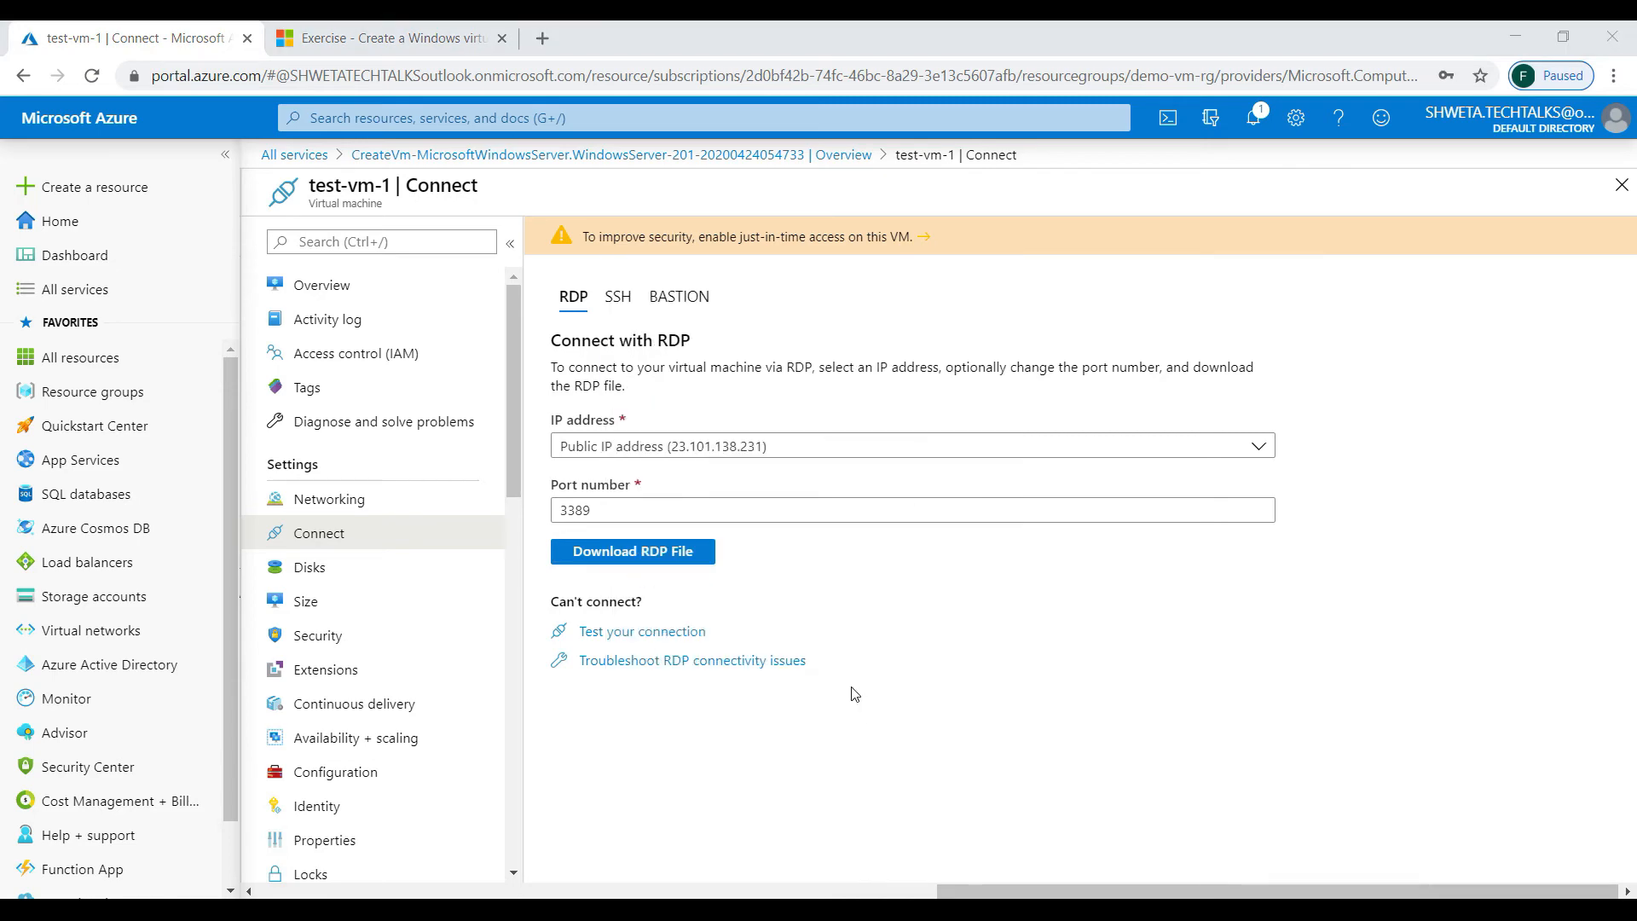
{"action": "left_click", "coordinate": [973, 581]}
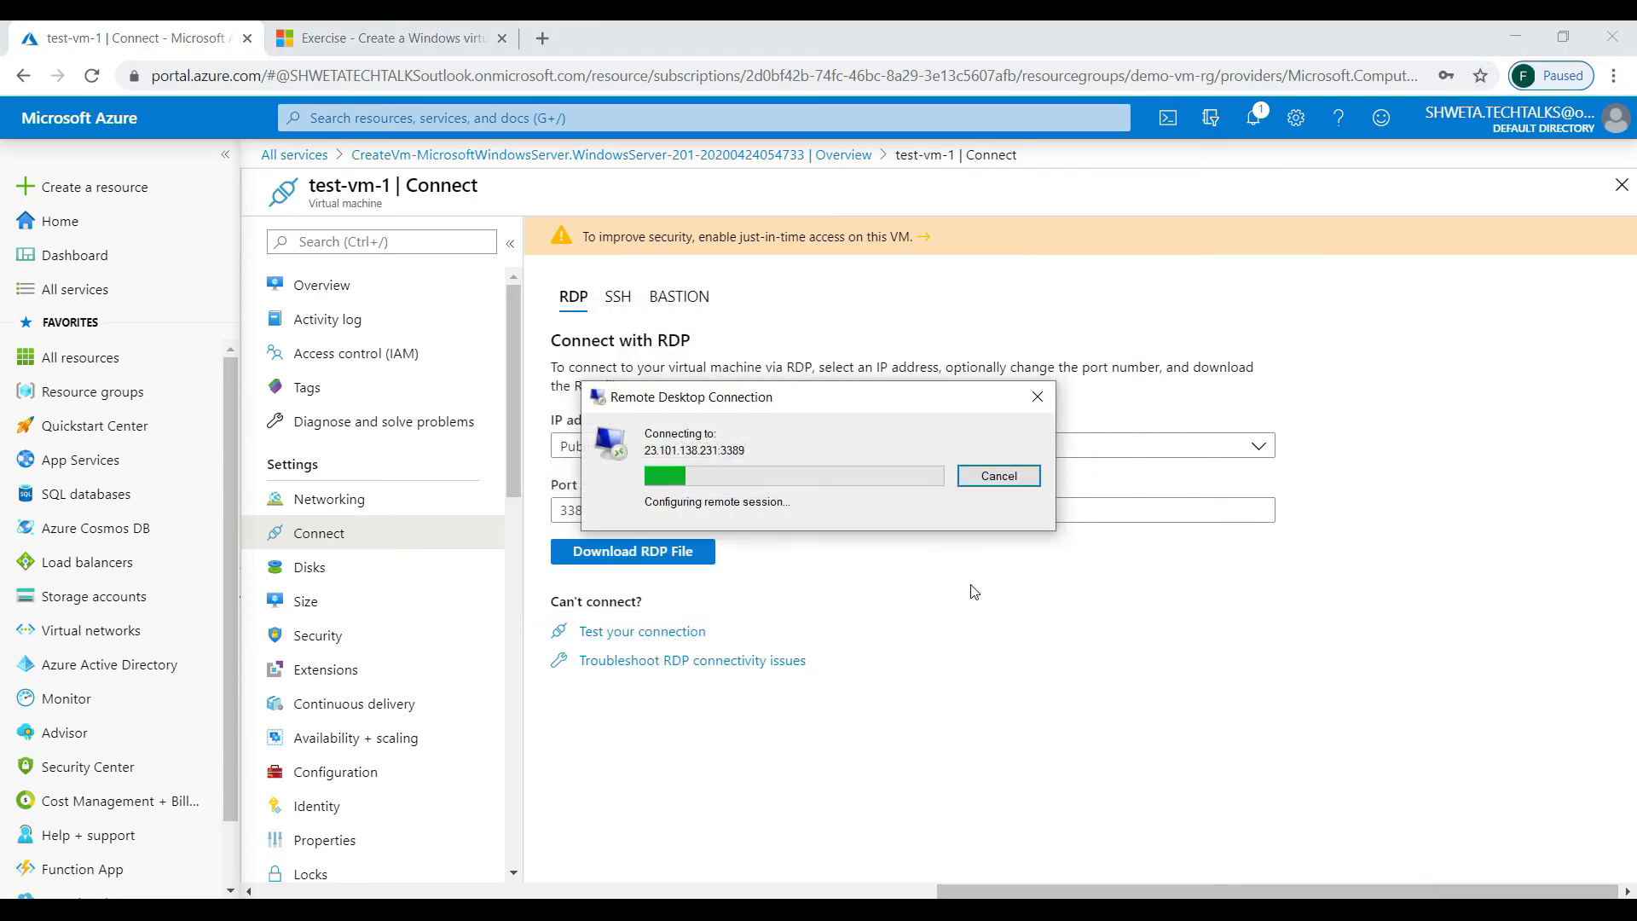
- Sign in with the admin user name and password, accepting the certificate to reach Server Manager
{"action": "type", "text": "azureadmin"}
{"action": "key", "text": "Tab"}
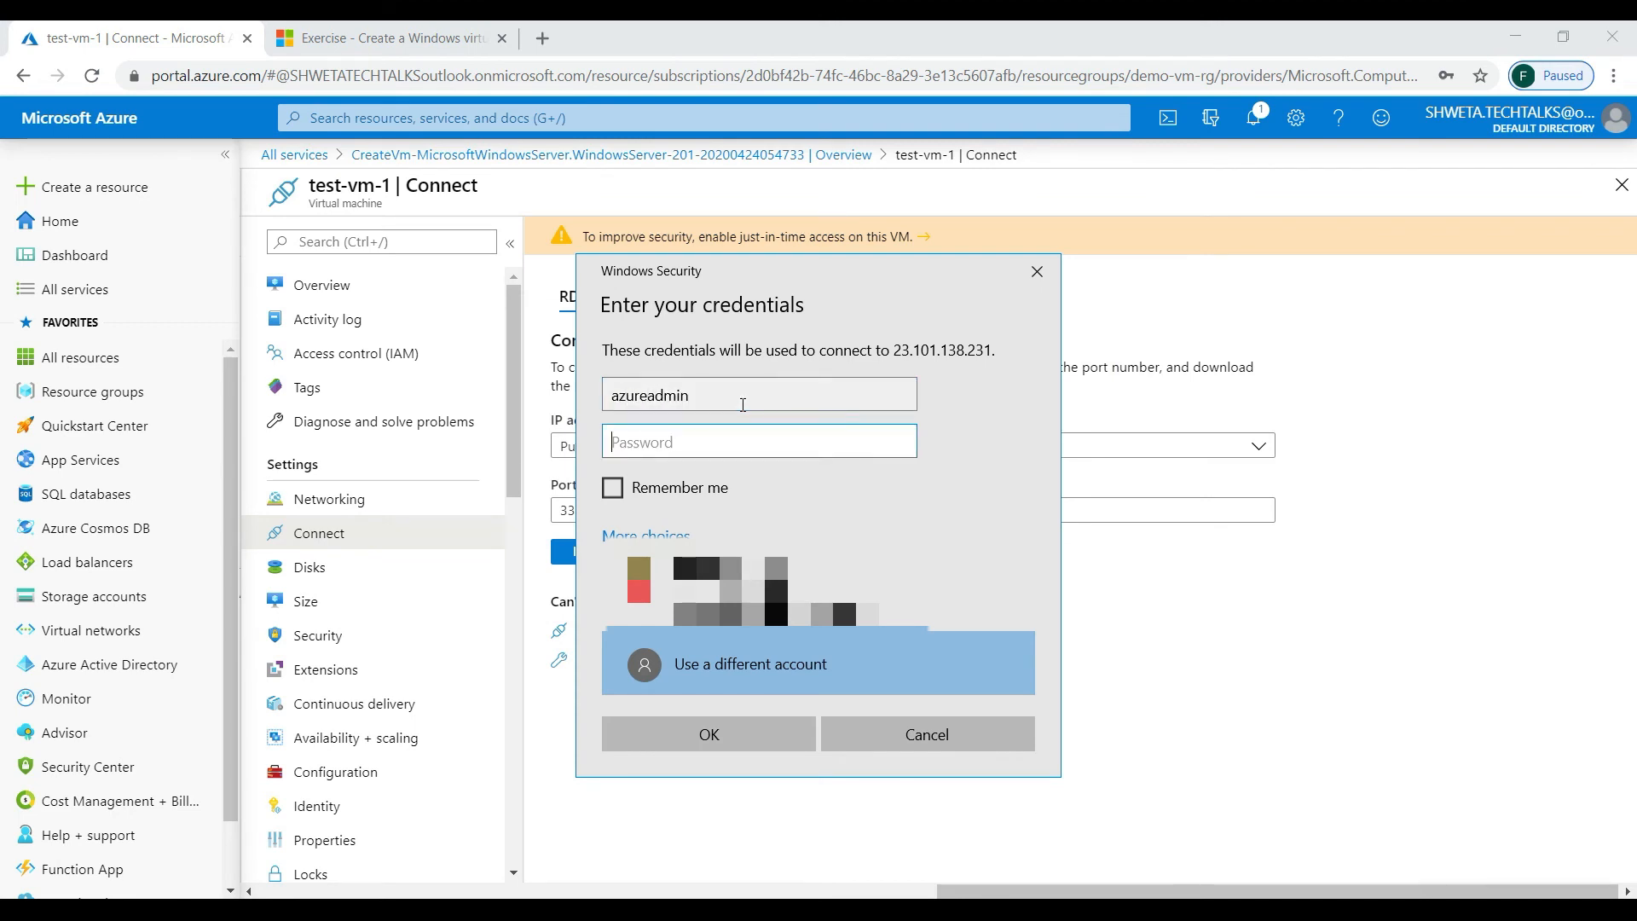
{"action": "type", "text": "************"}
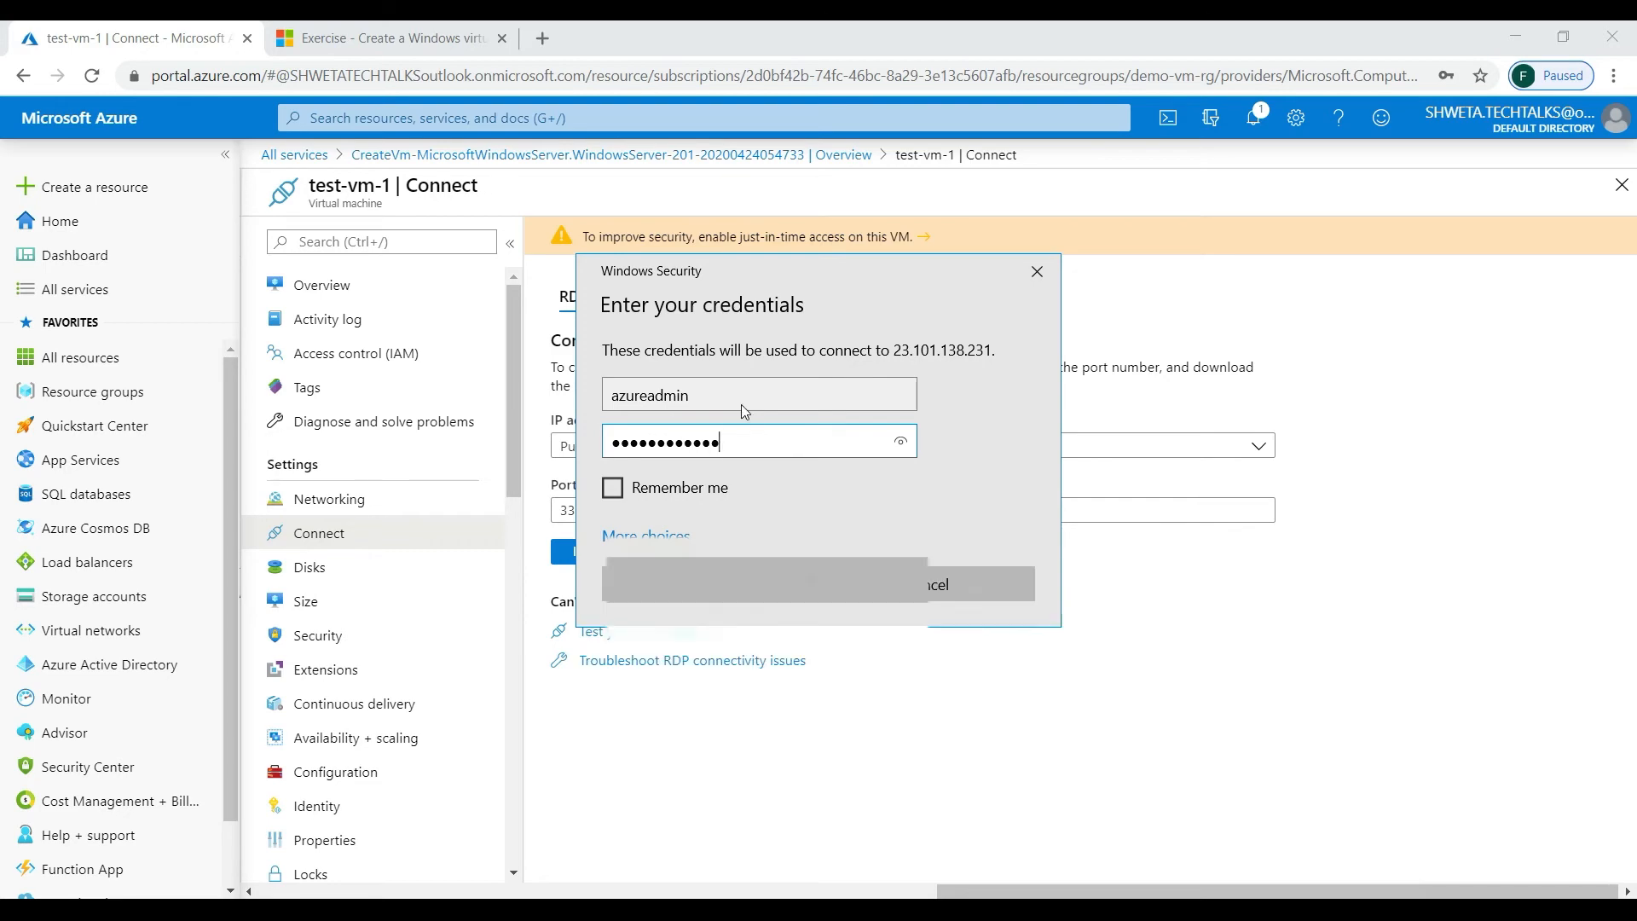
{"action": "key", "text": "Return"}
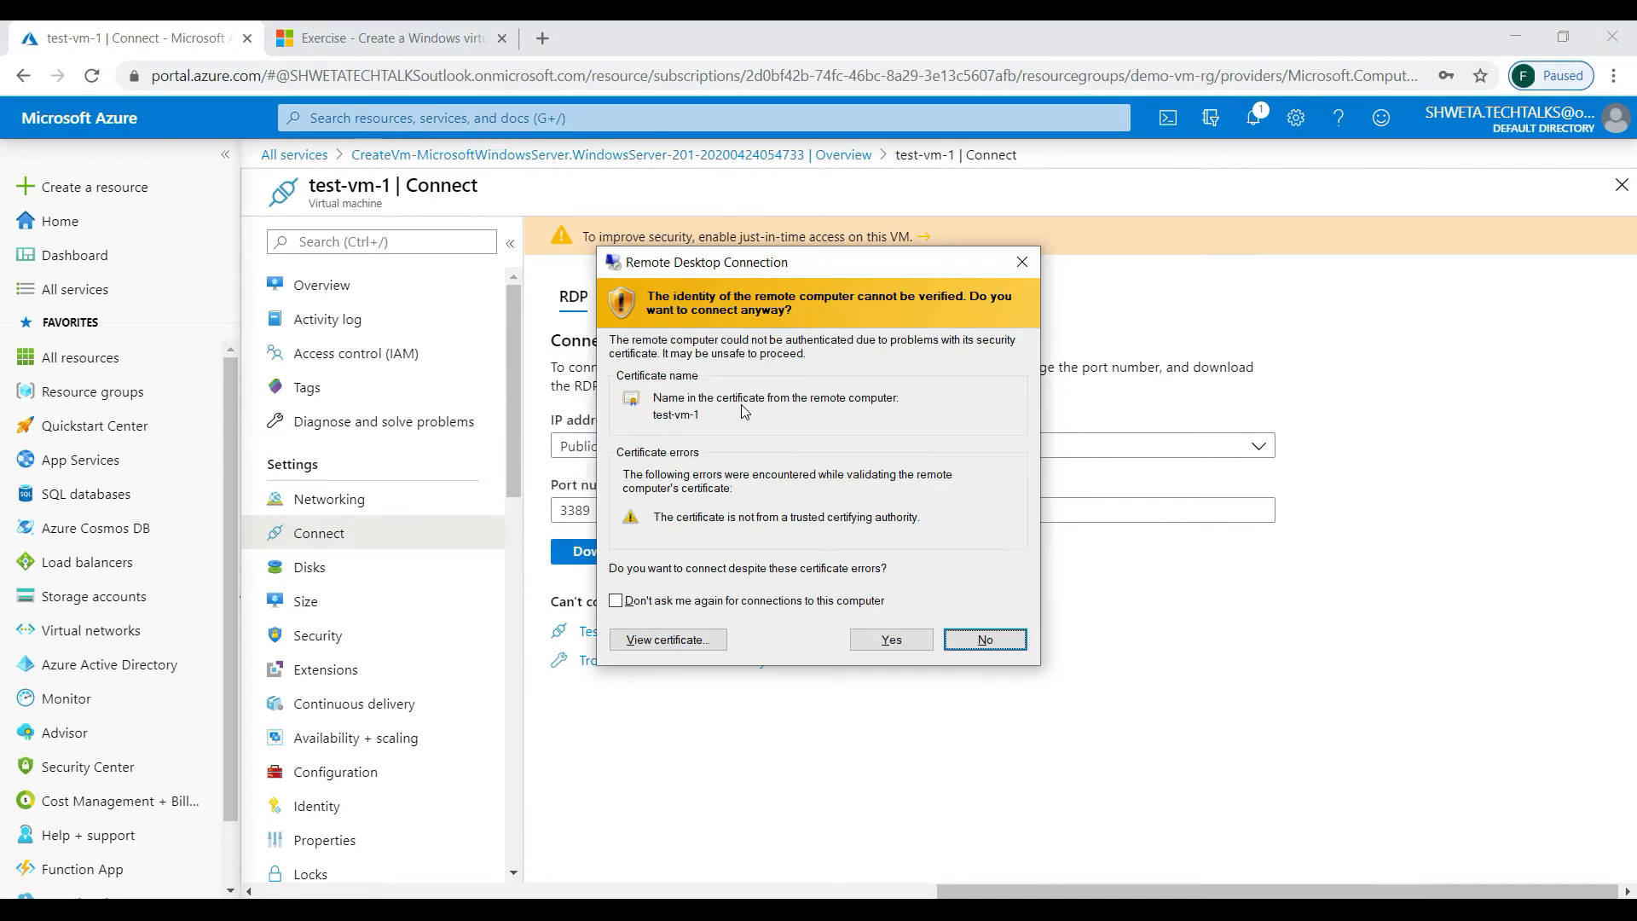
{"action": "left_click", "coordinate": [883, 647]}
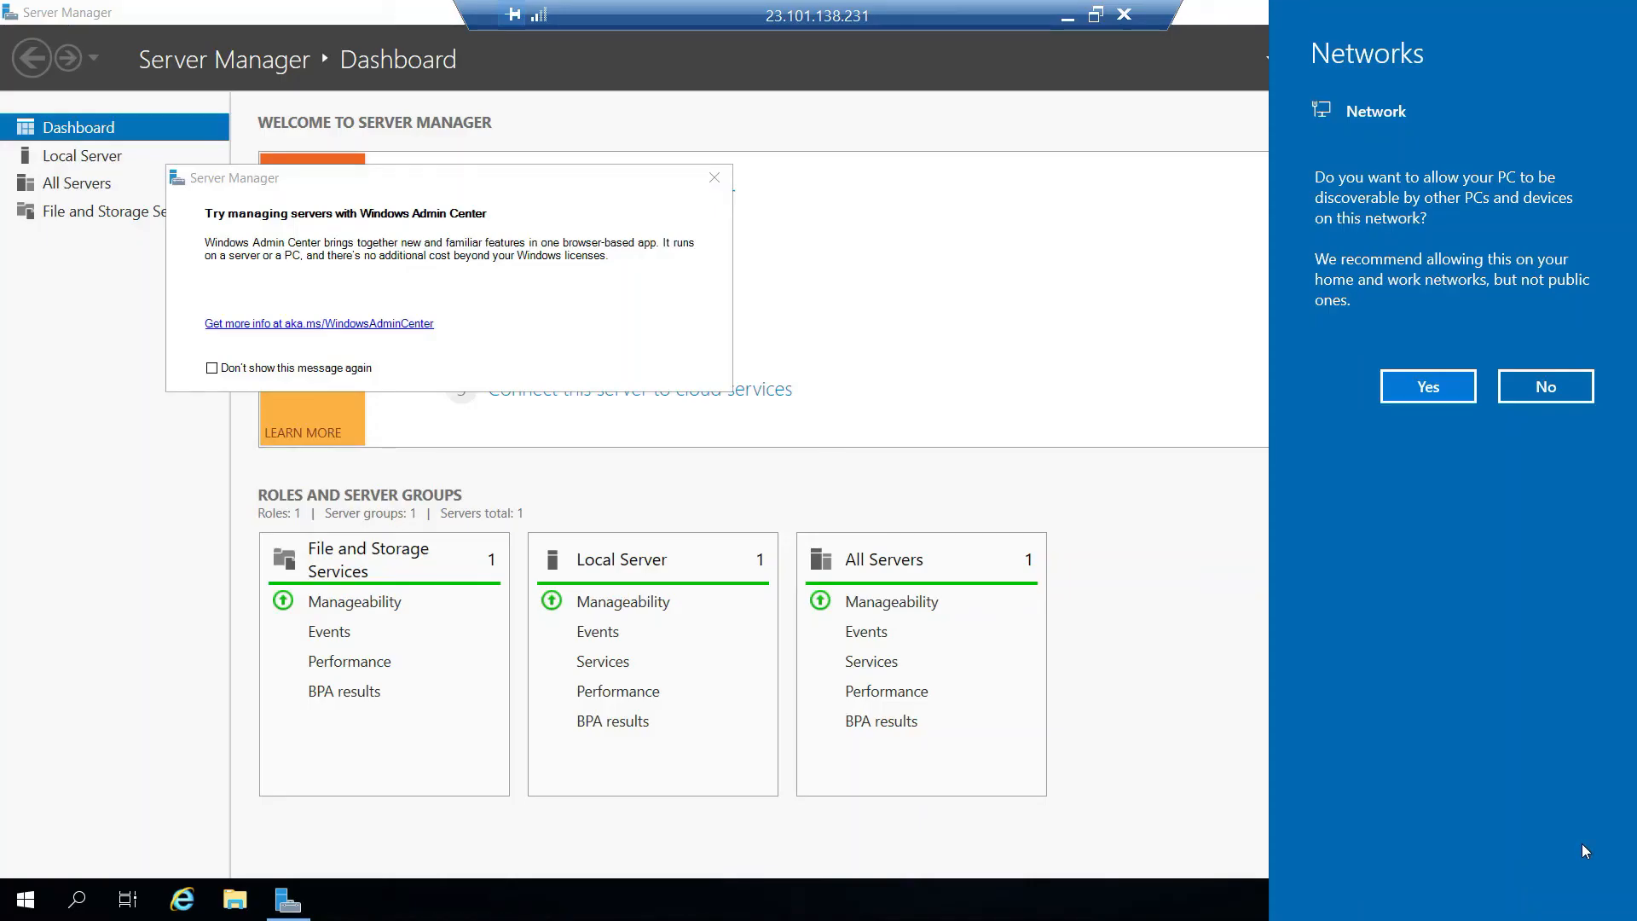
- Allow network discovery on the VM so the startup prompts clear from the Server Manager Dashboard
{"action": "left_click", "coordinate": [1417, 395]}
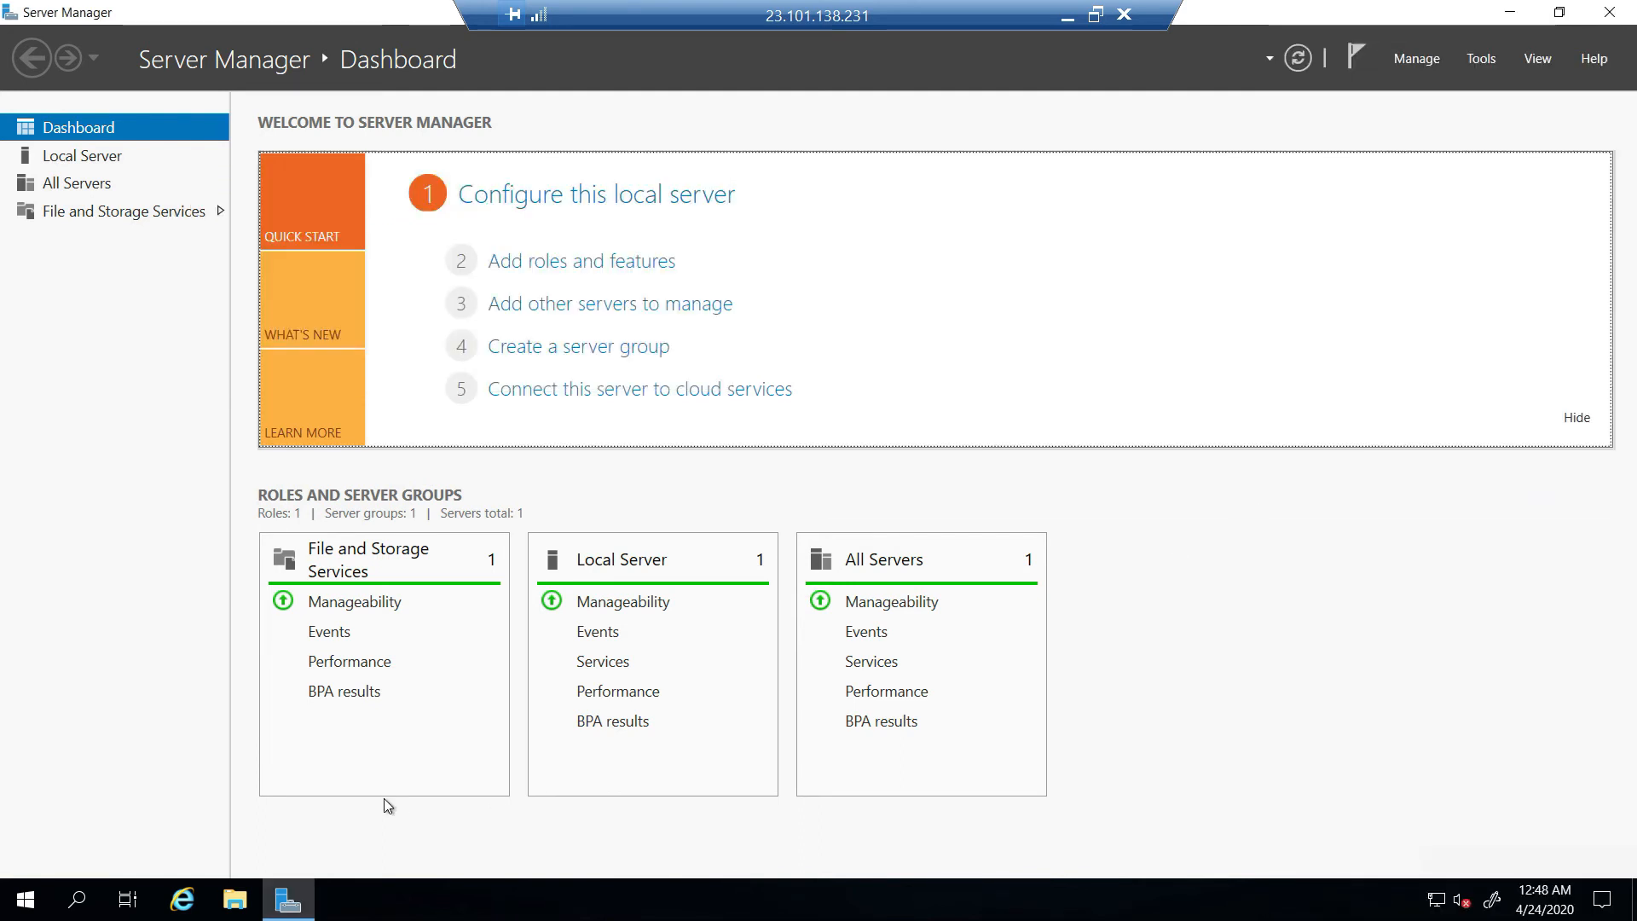
- Launch Windows PowerShell as administrator and move it to the right half of the screen
{"action": "left_click", "coordinate": [19, 900]}
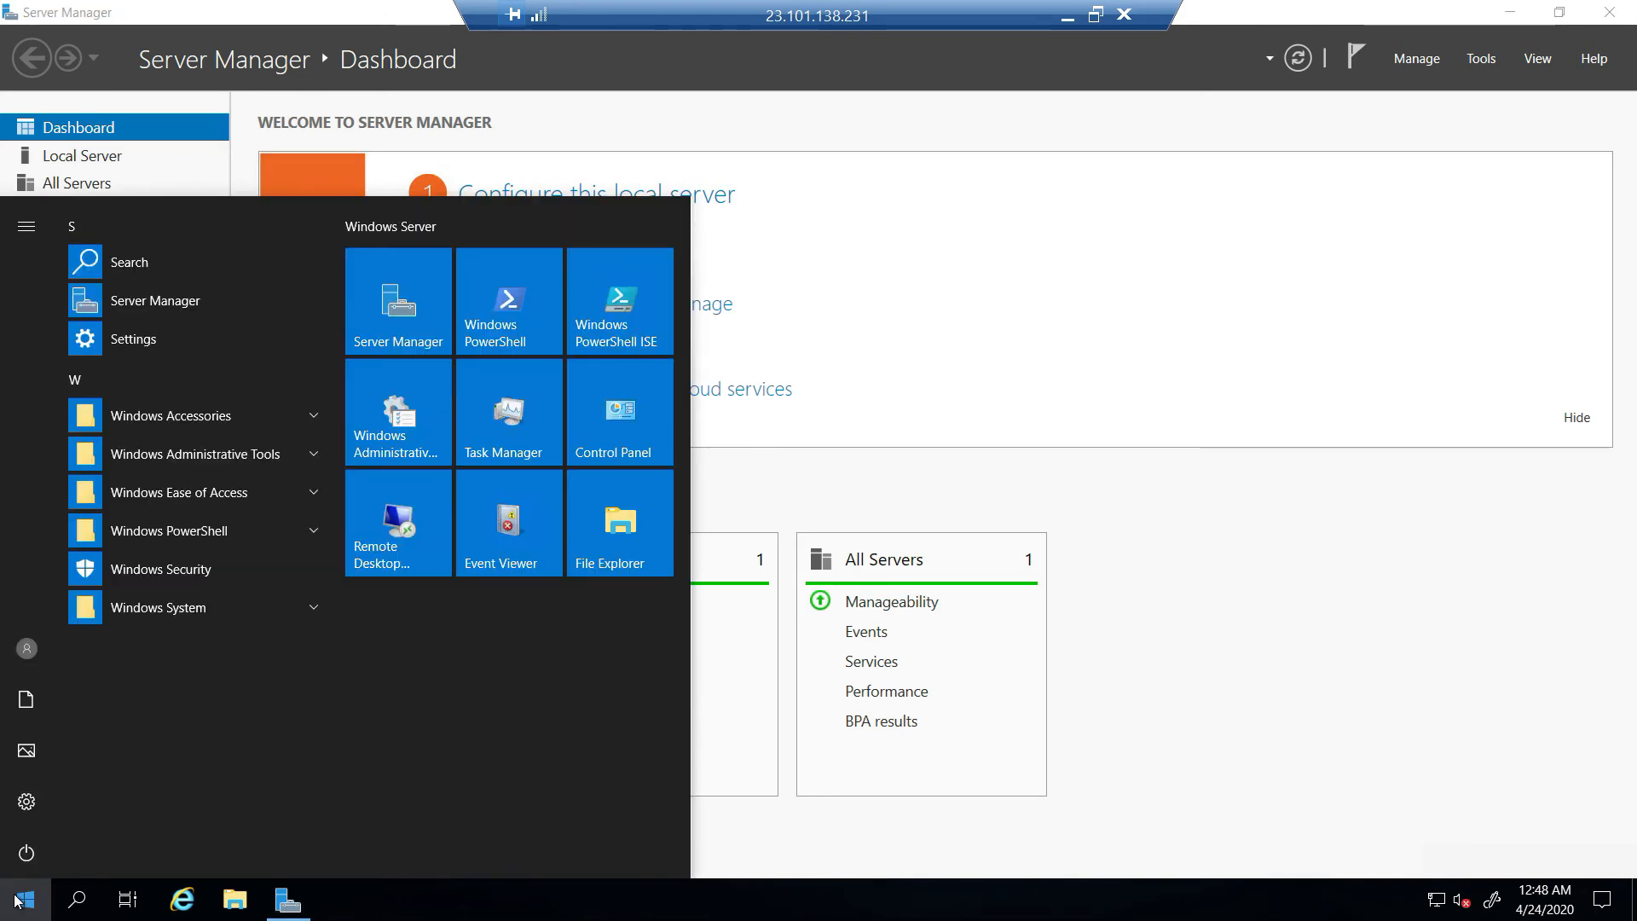
{"action": "type", "text": "power"}
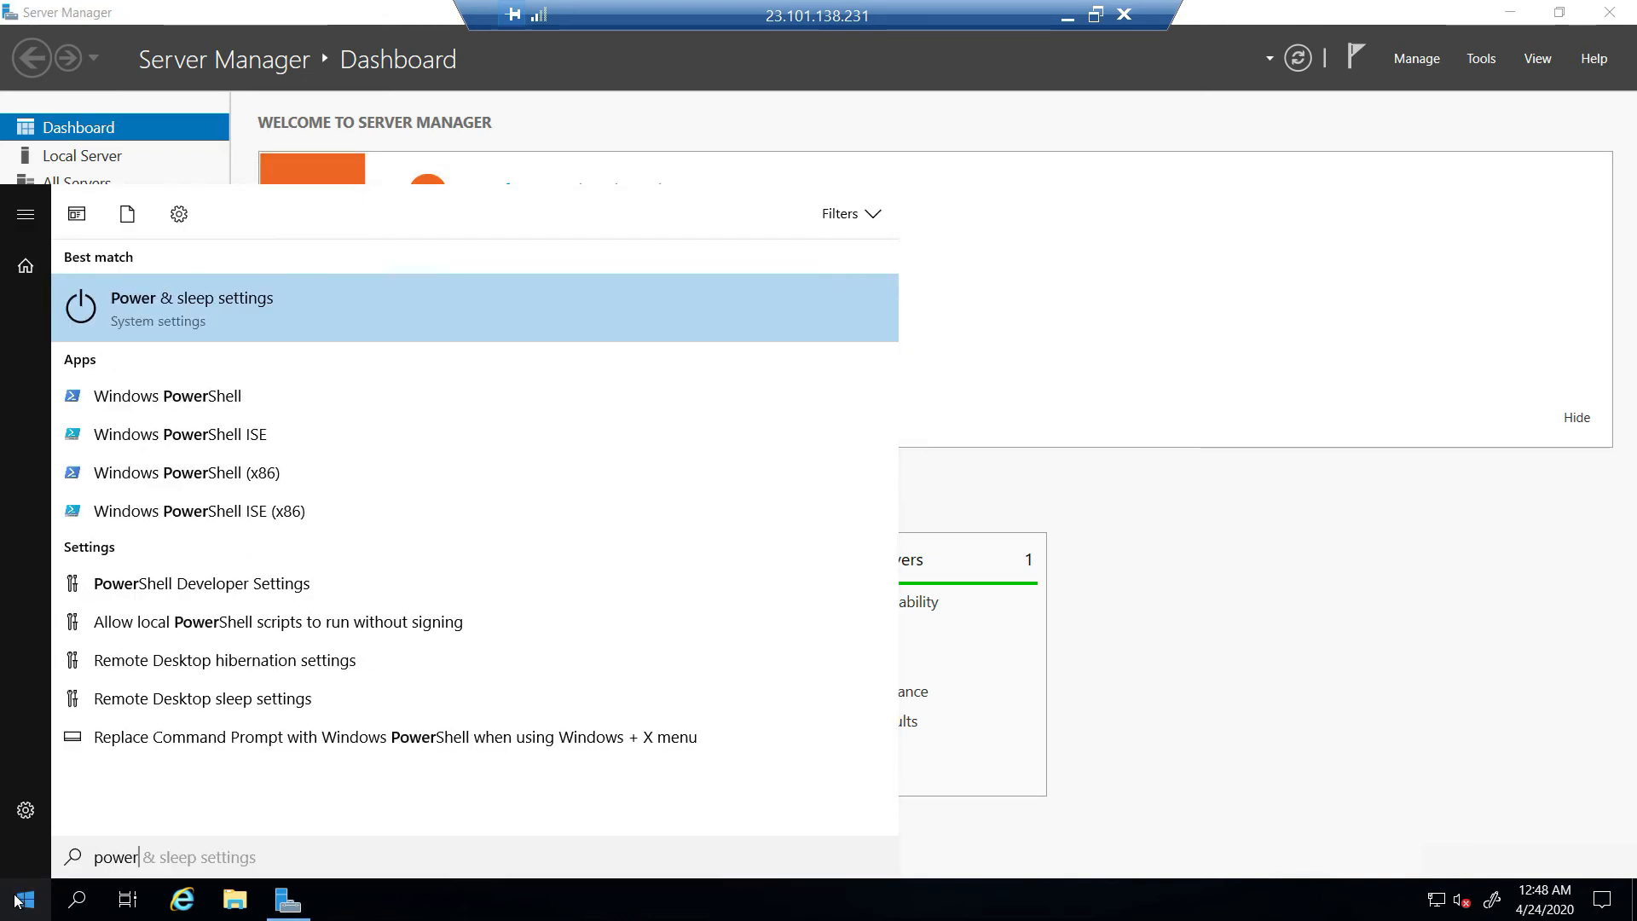
{"action": "right_click", "coordinate": [198, 402]}
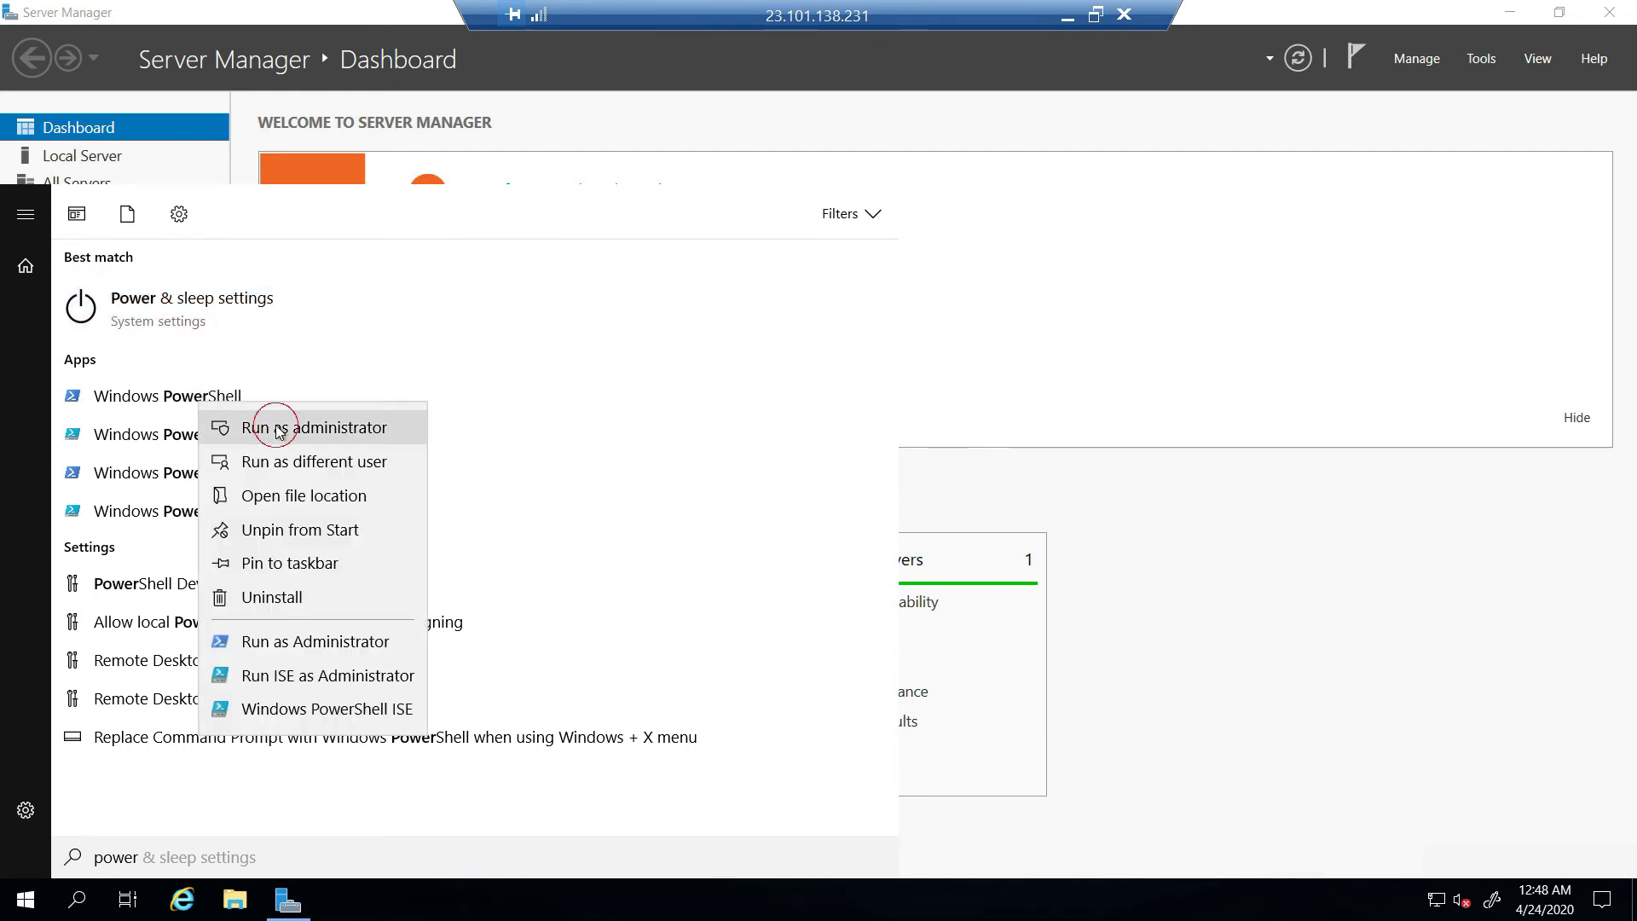
{"action": "left_click", "coordinate": [277, 424]}
{"action": "left_click", "coordinate": [421, 50]}
{"action": "left_click_drag", "start_coordinate": [422, 49], "coordinate": [1139, 137]}
- Run Install-WindowsFeature -name Web-Server -IncludeManagementTools to install IIS
{"action": "type", "text": "install-wi"}
{"action": "type", "text": "e"}
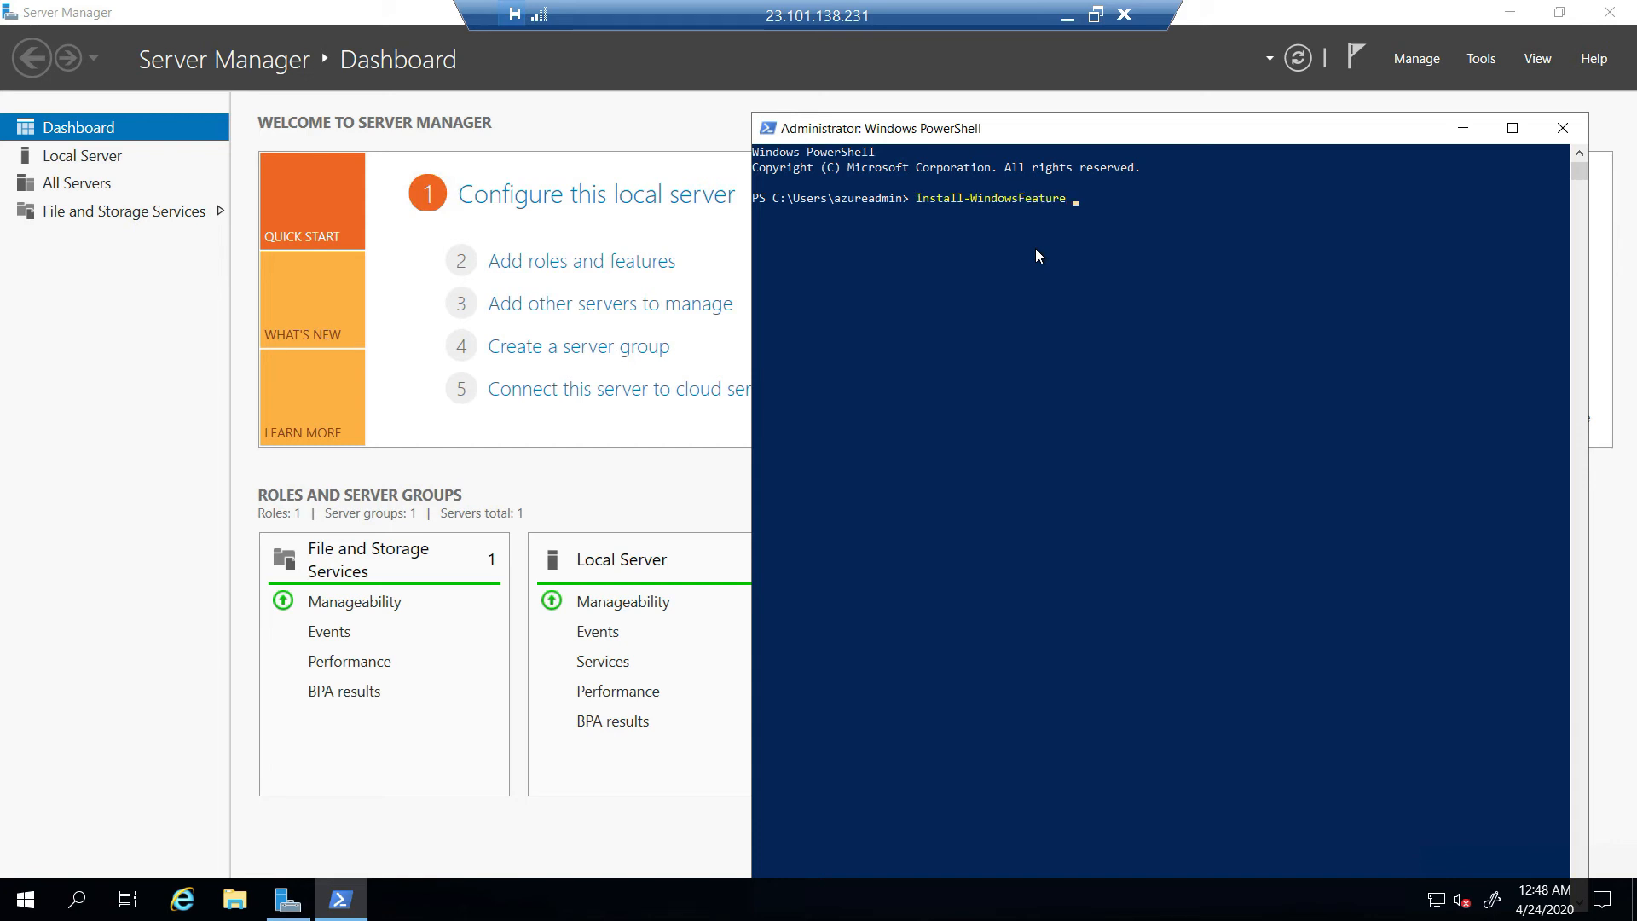
{"action": "type", "text": "a"}
{"action": "key", "text": "BackSpace"}
{"action": "type", "text": "name Web-Server -Includema"}
{"action": "key", "text": "Tab"}
{"action": "key", "text": "Return"}
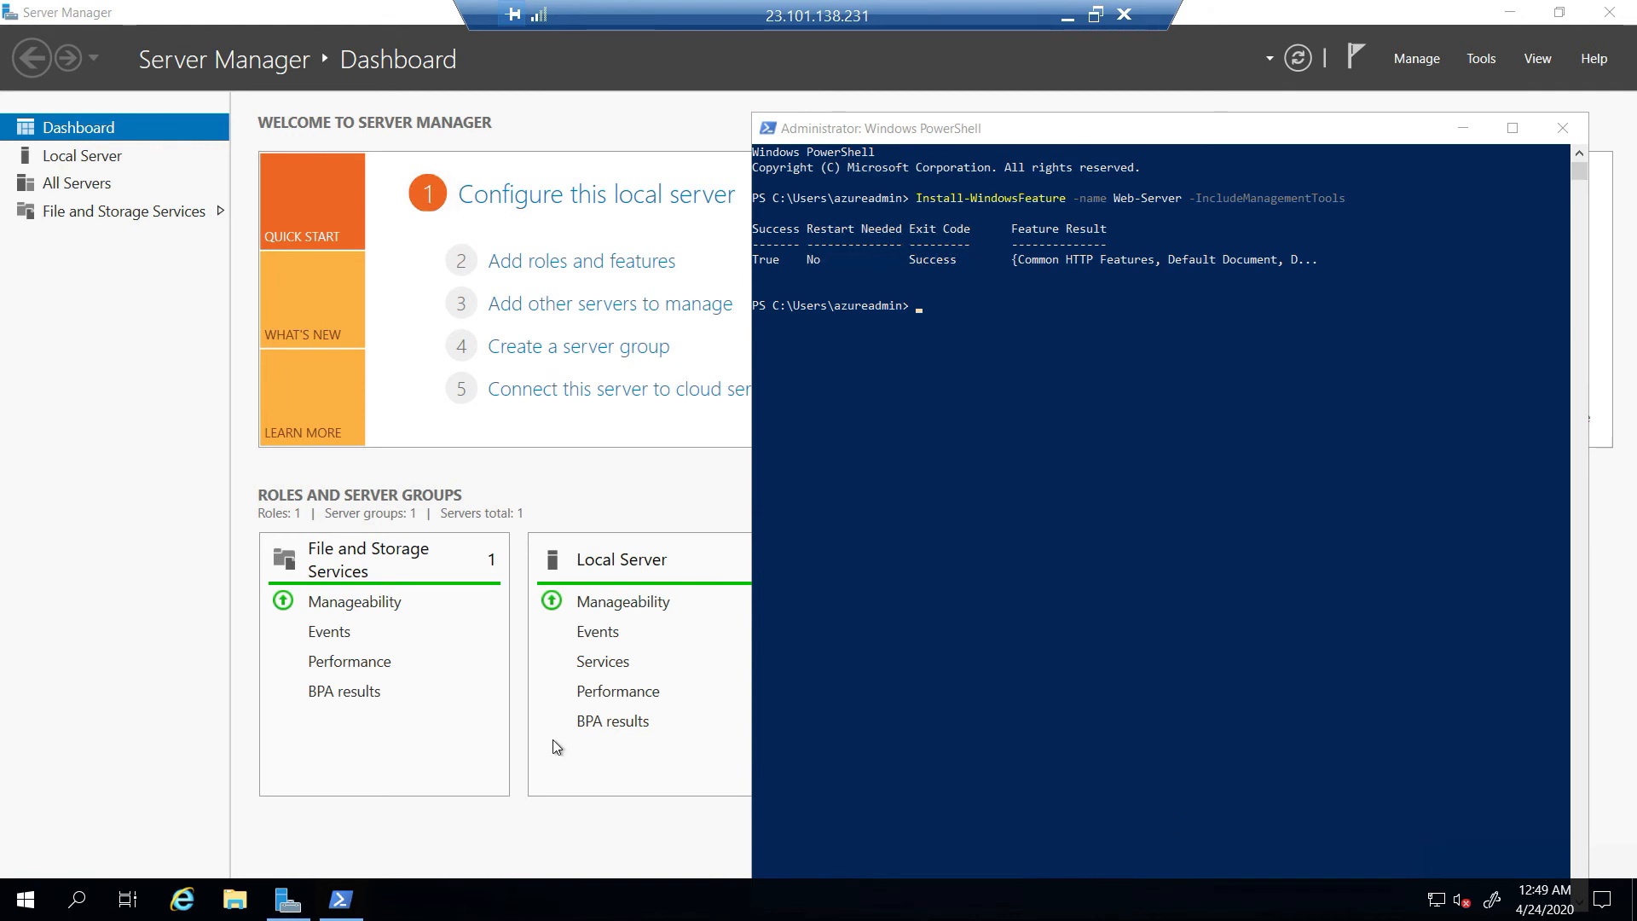
{"action": "left_click", "coordinate": [186, 906]}
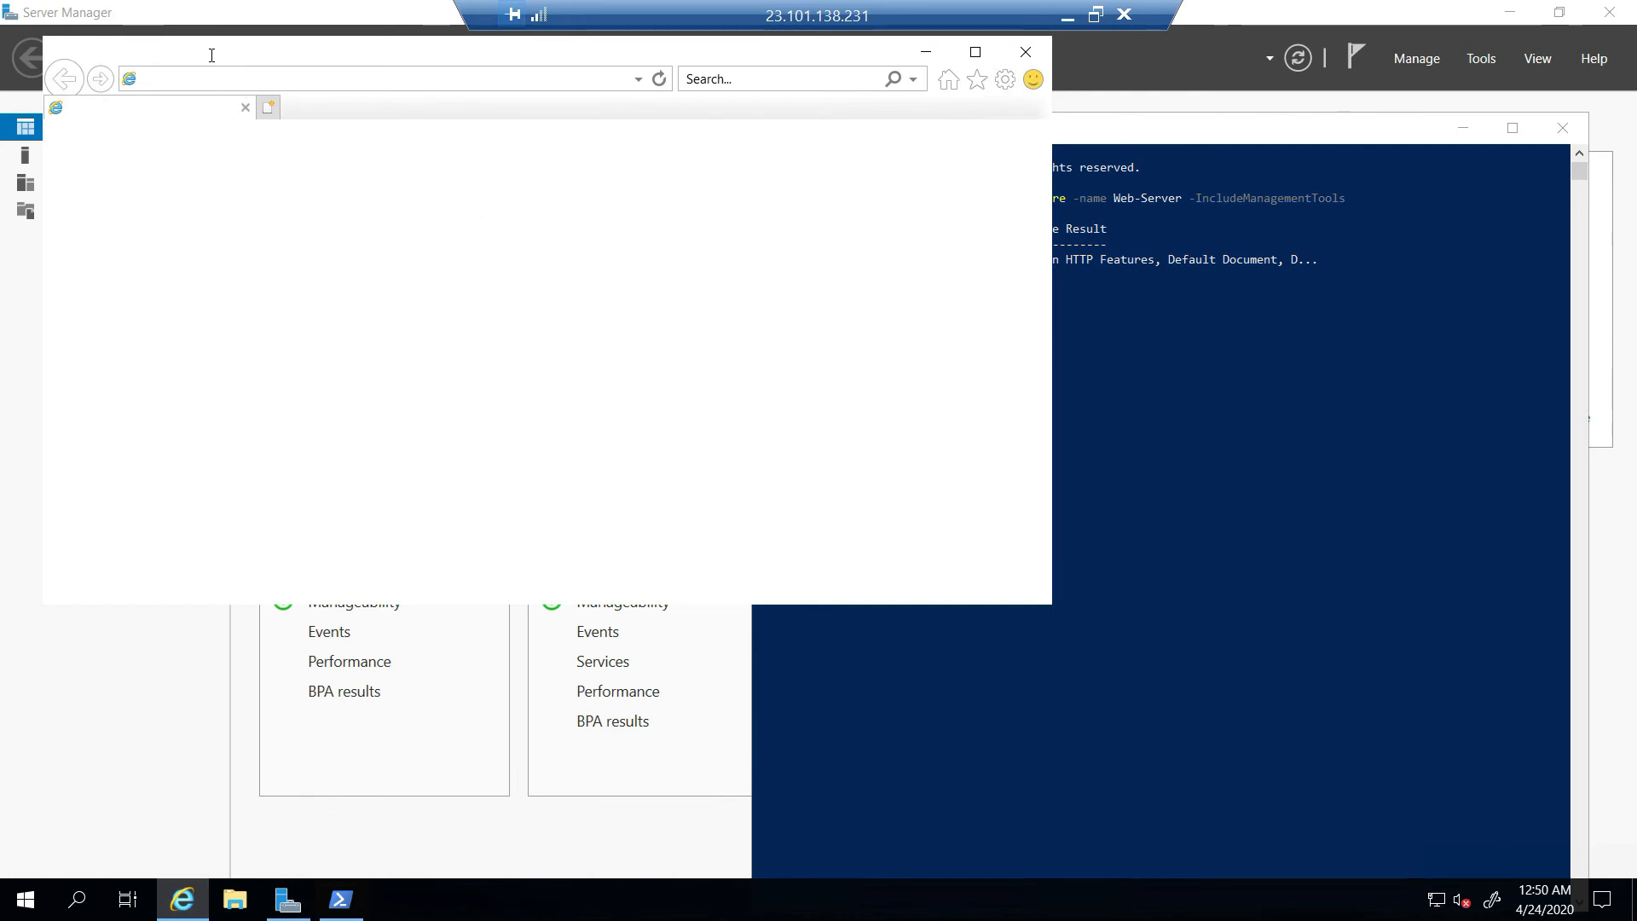
{"action": "left_click", "coordinate": [162, 79]}
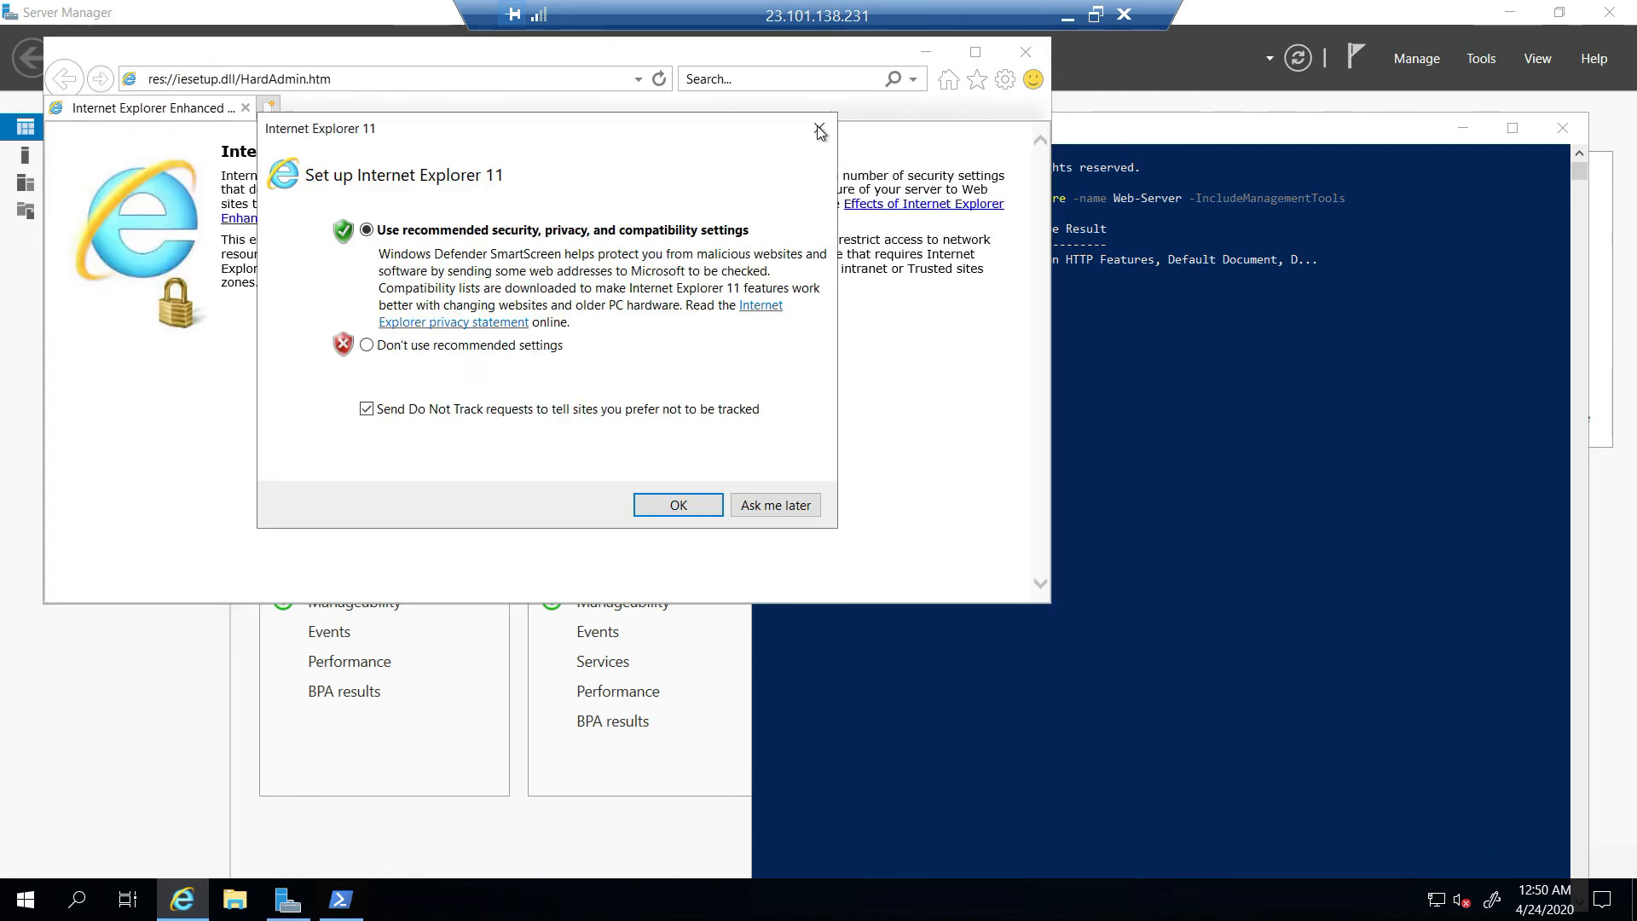
{"action": "left_click", "coordinate": [818, 128]}
{"action": "left_click", "coordinate": [469, 80]}
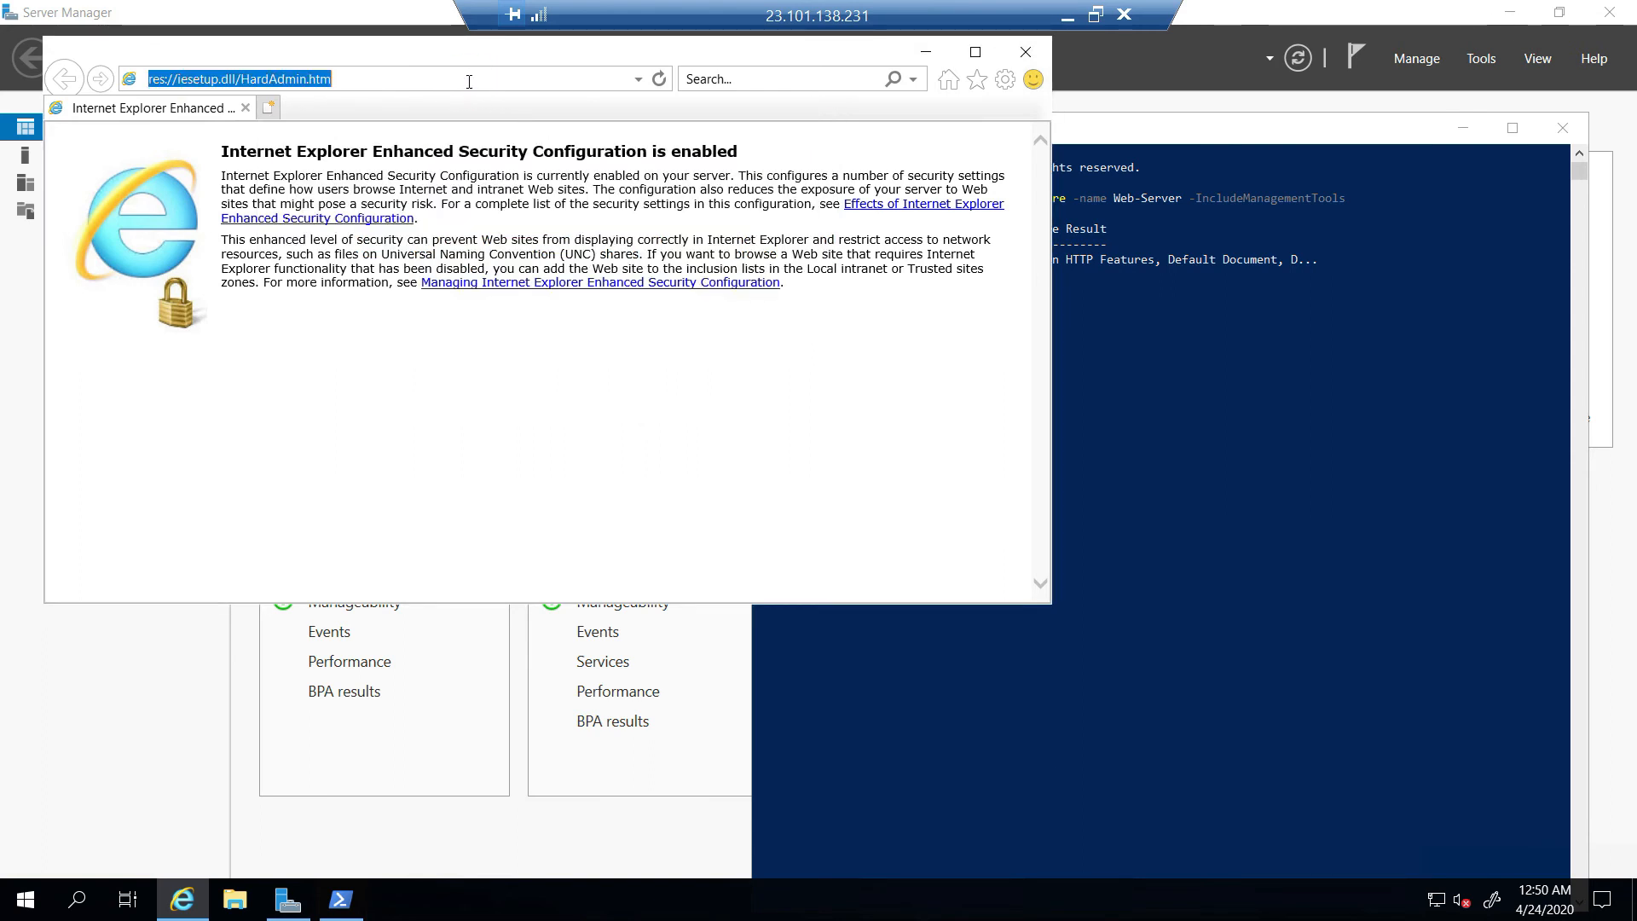
{"action": "key", "text": "BackSpace"}
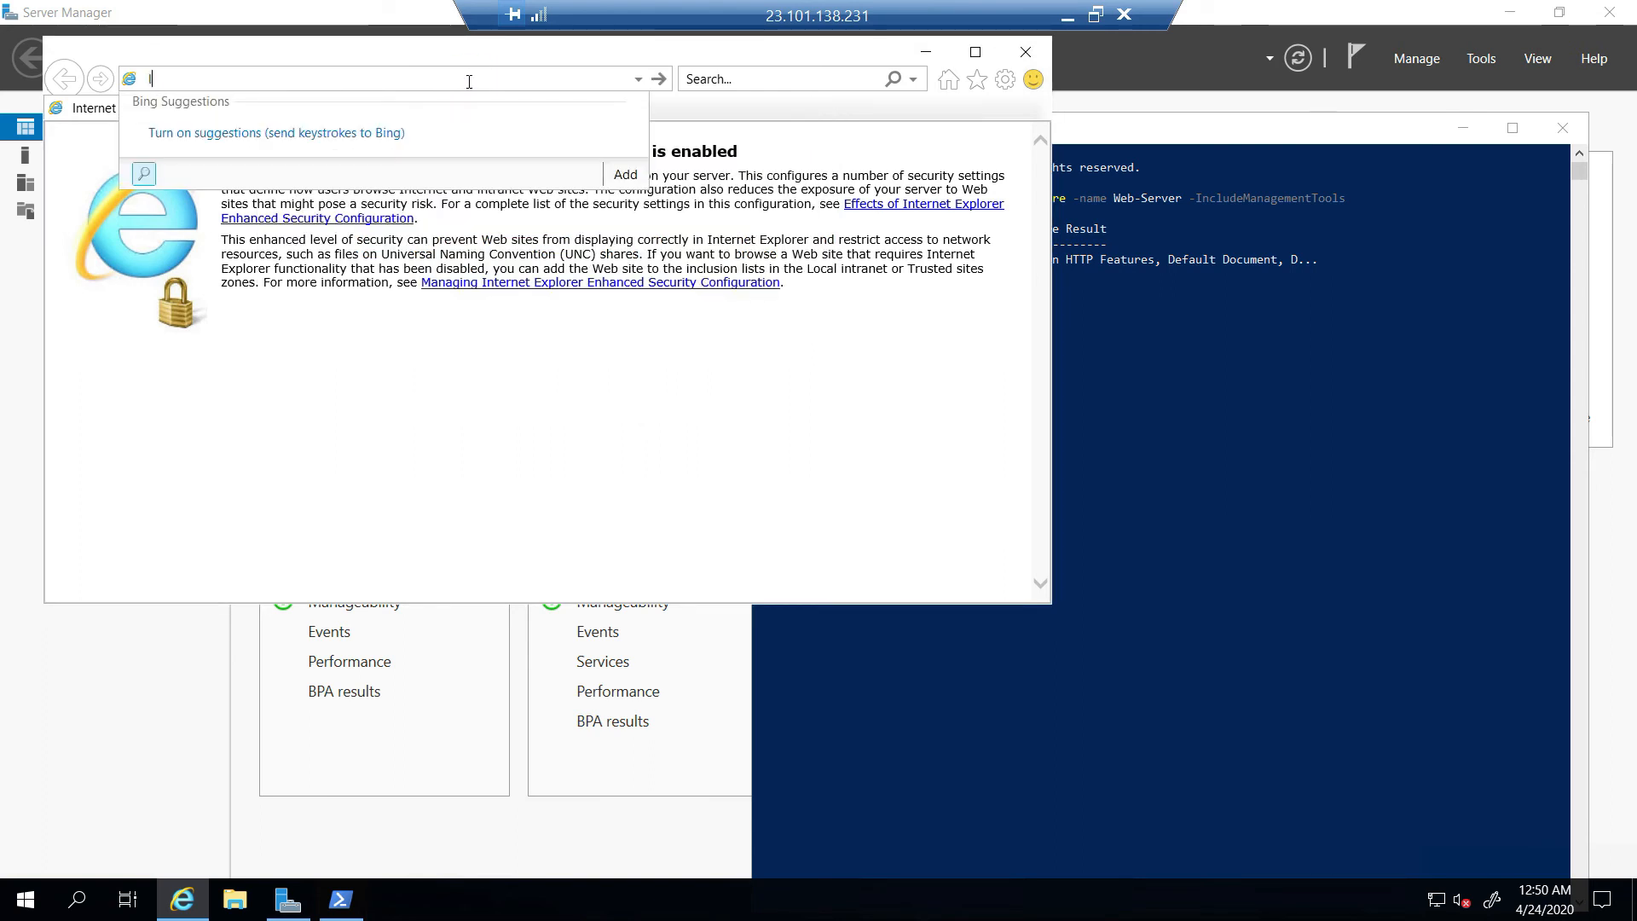
{"action": "type", "text": "http://localhost"}
{"action": "key", "text": "Return"}
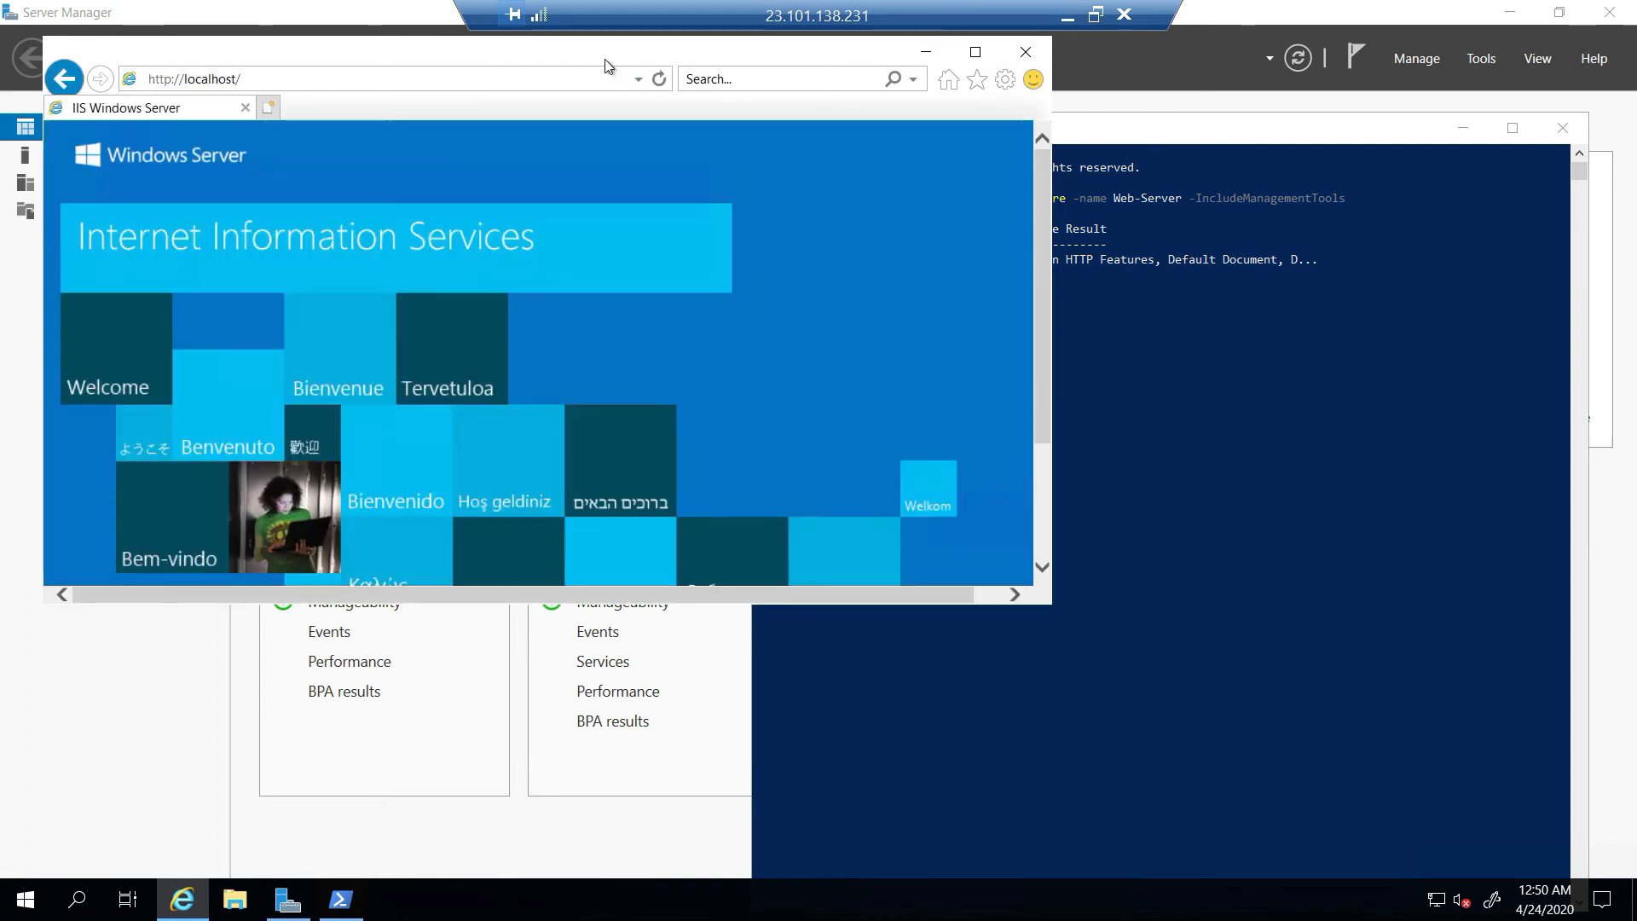
- Maximise the browser to view the full IIS welcome page, then minimise the remote session
{"action": "left_click", "coordinate": [606, 60]}
{"action": "double_click", "coordinate": [606, 59]}
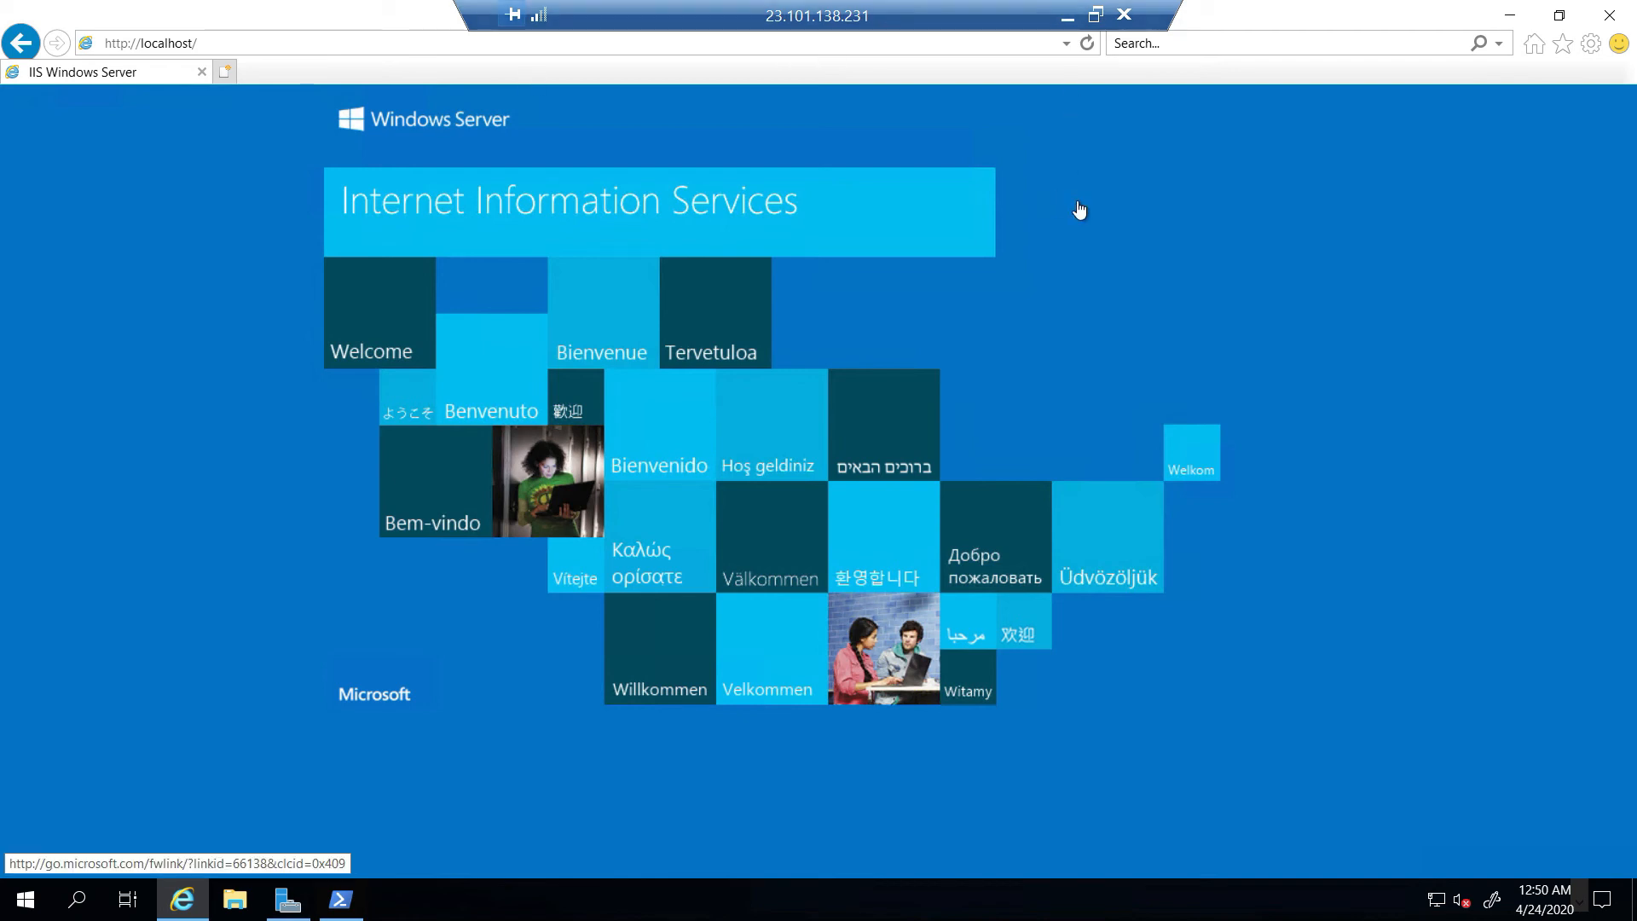
{"action": "left_click", "coordinate": [1071, 14]}
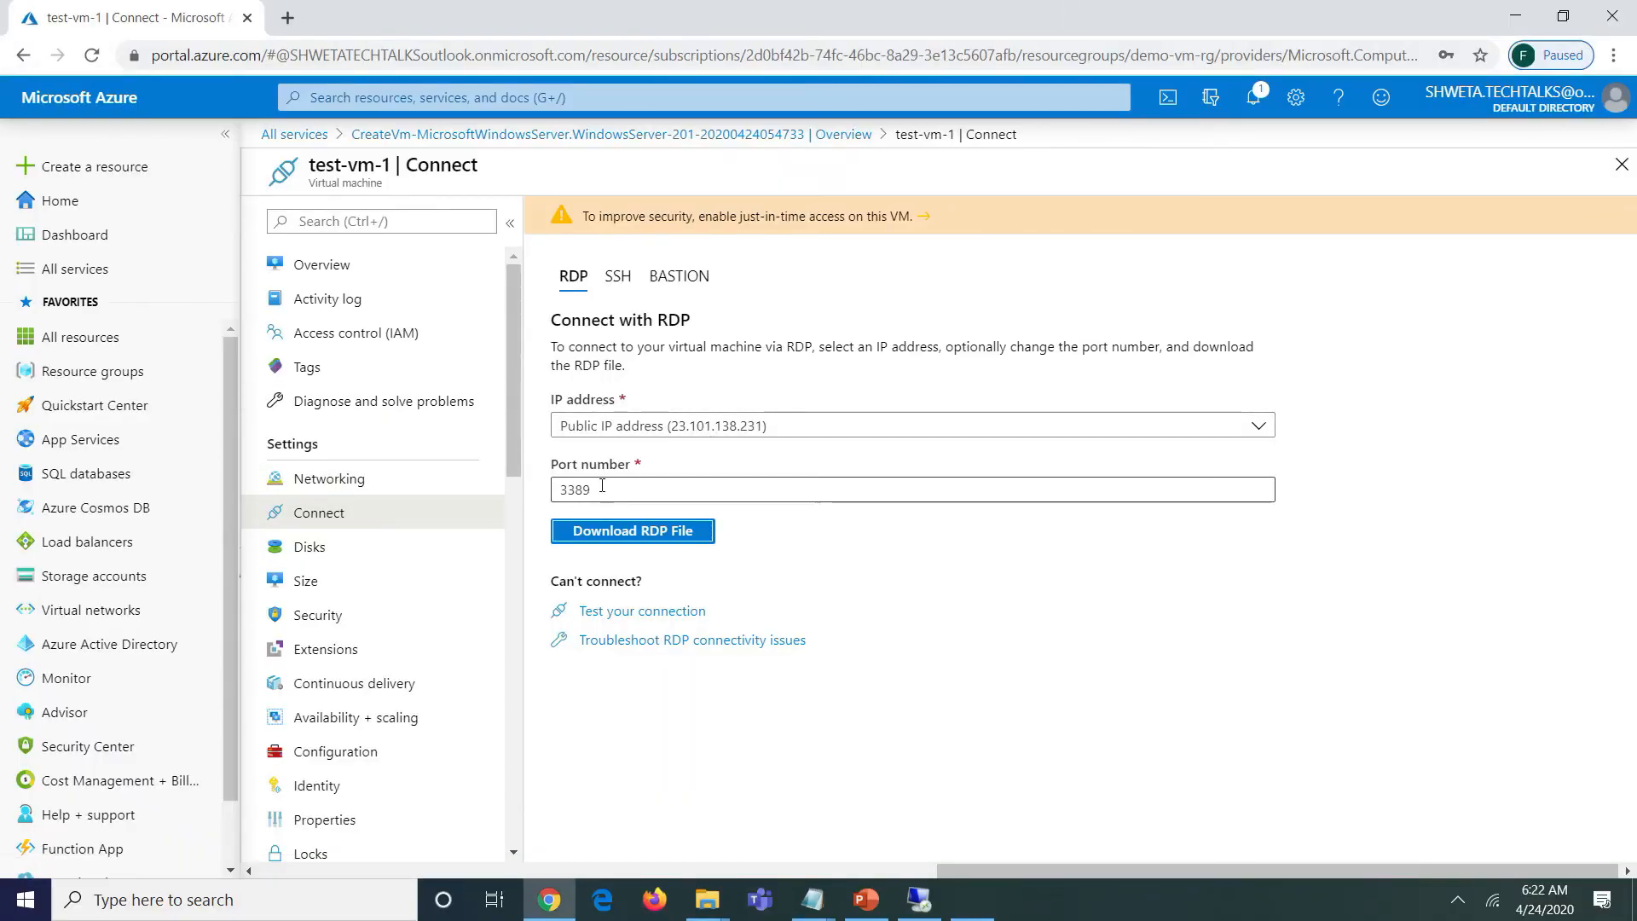
{"action": "left_click", "coordinate": [333, 267]}
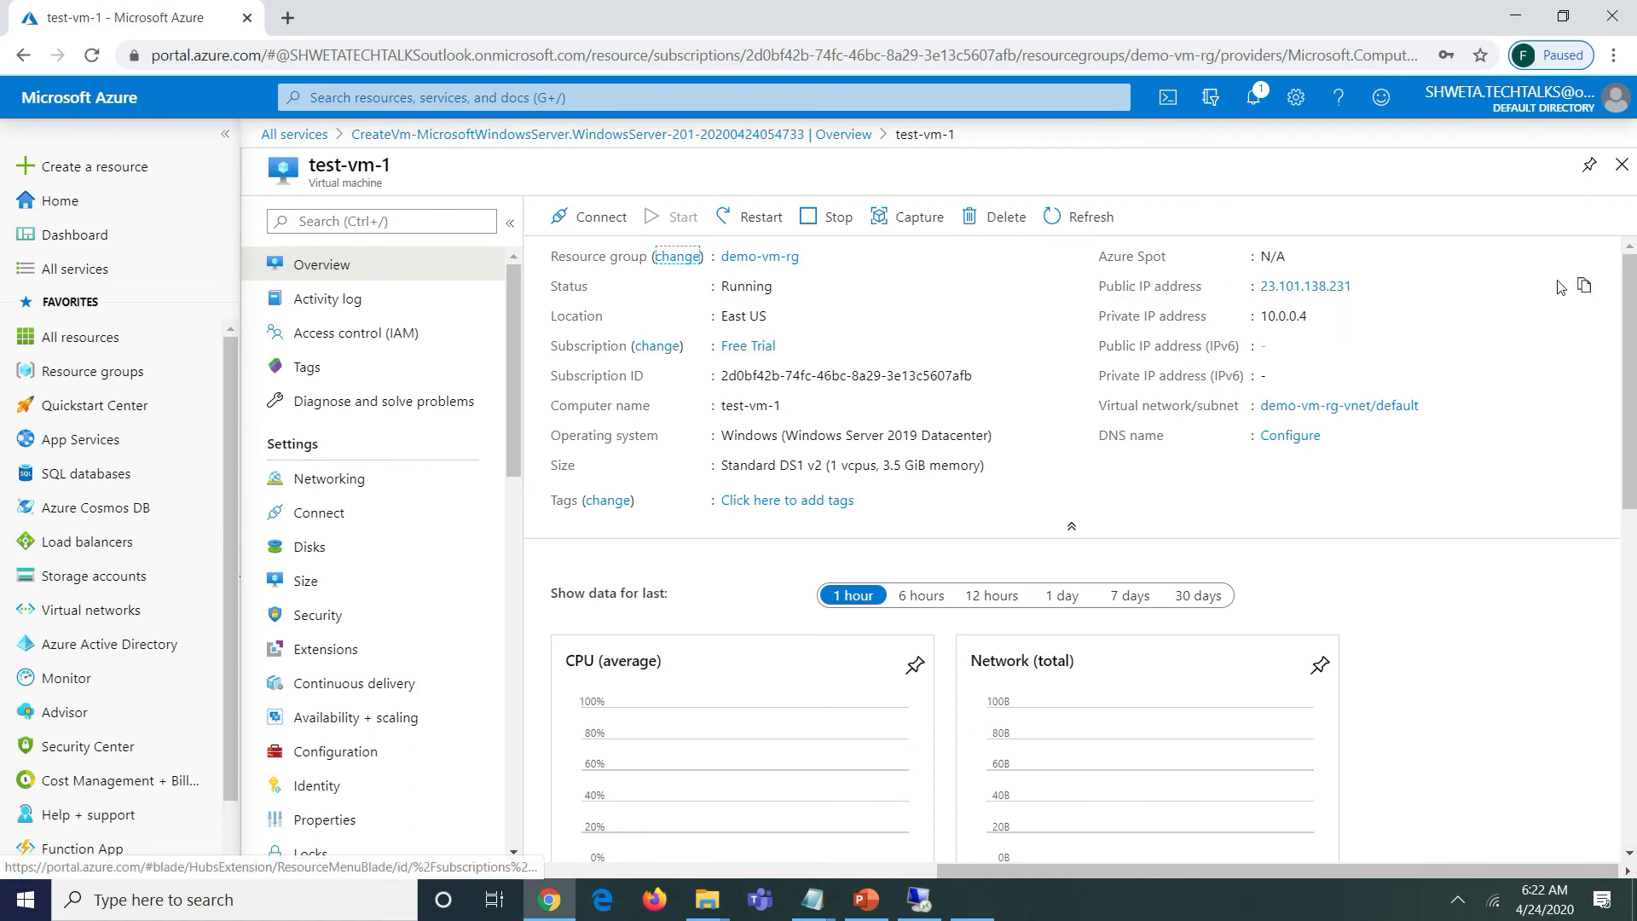
{"action": "left_click", "coordinate": [1585, 284]}
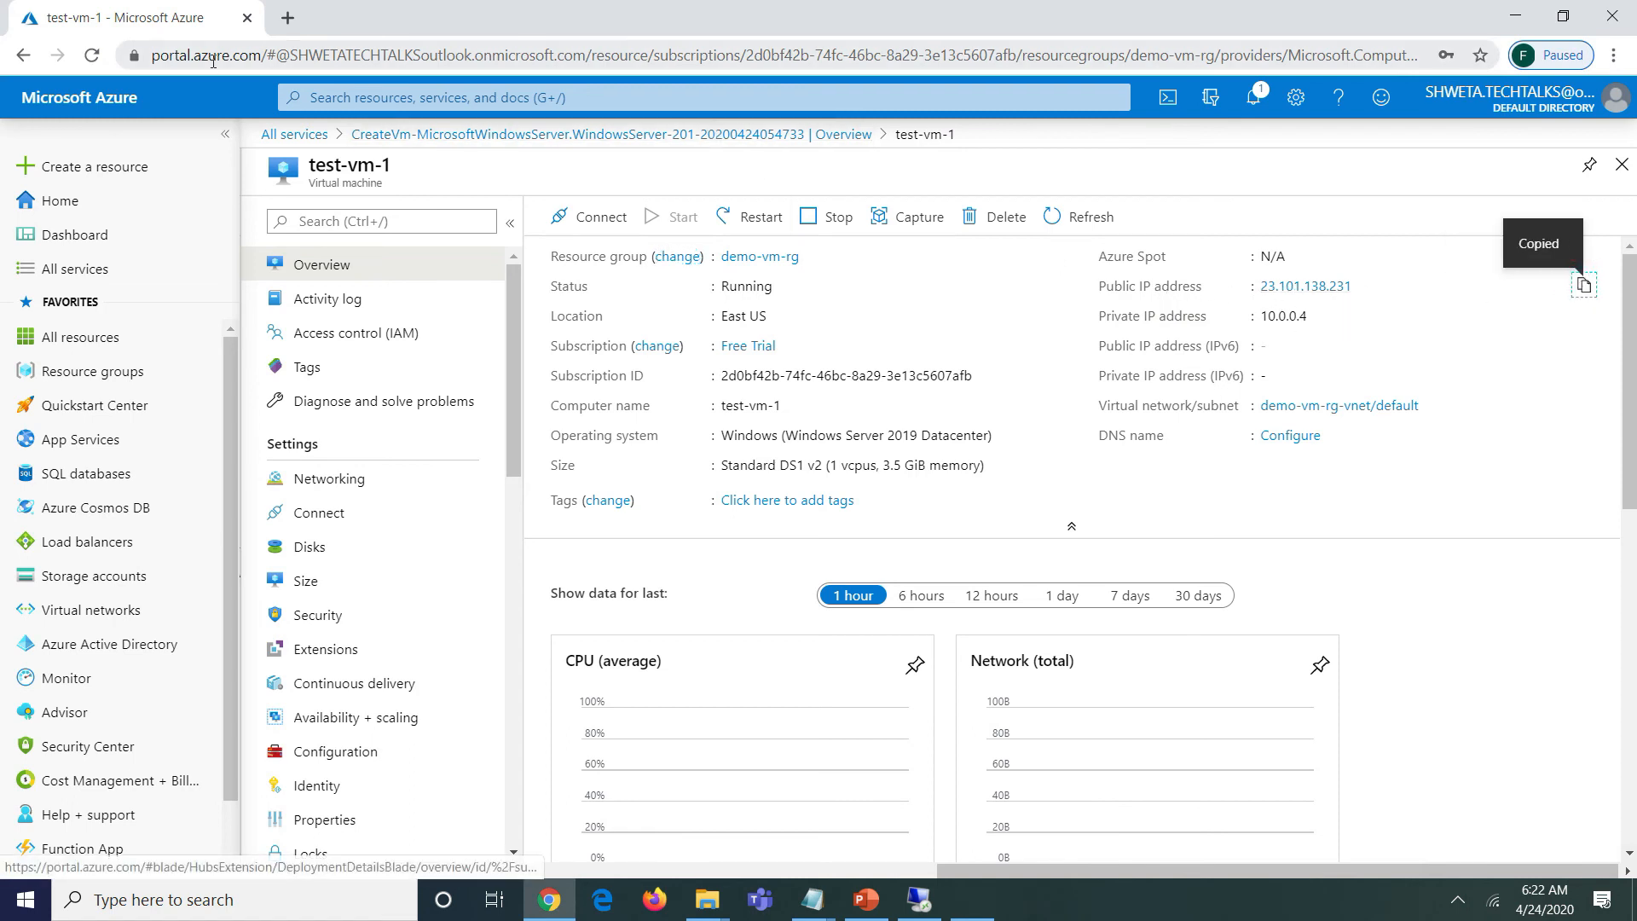
{"action": "left_click", "coordinate": [287, 17]}
{"action": "type", "text": "h"}
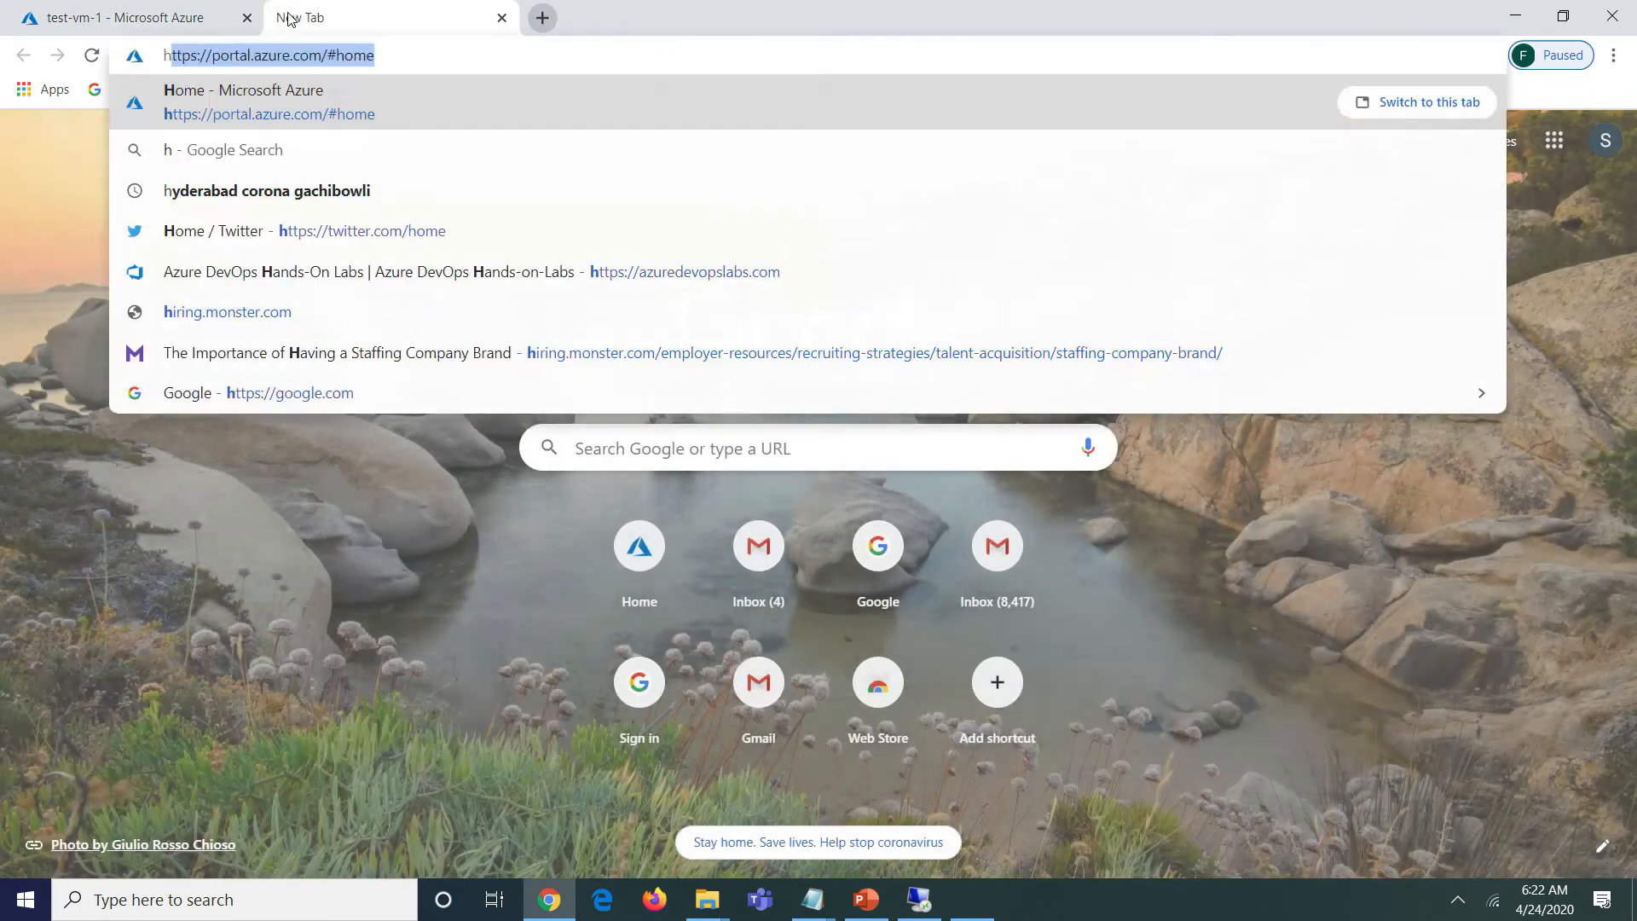
{"action": "type", "text": "ttp://23.101.138.231"}
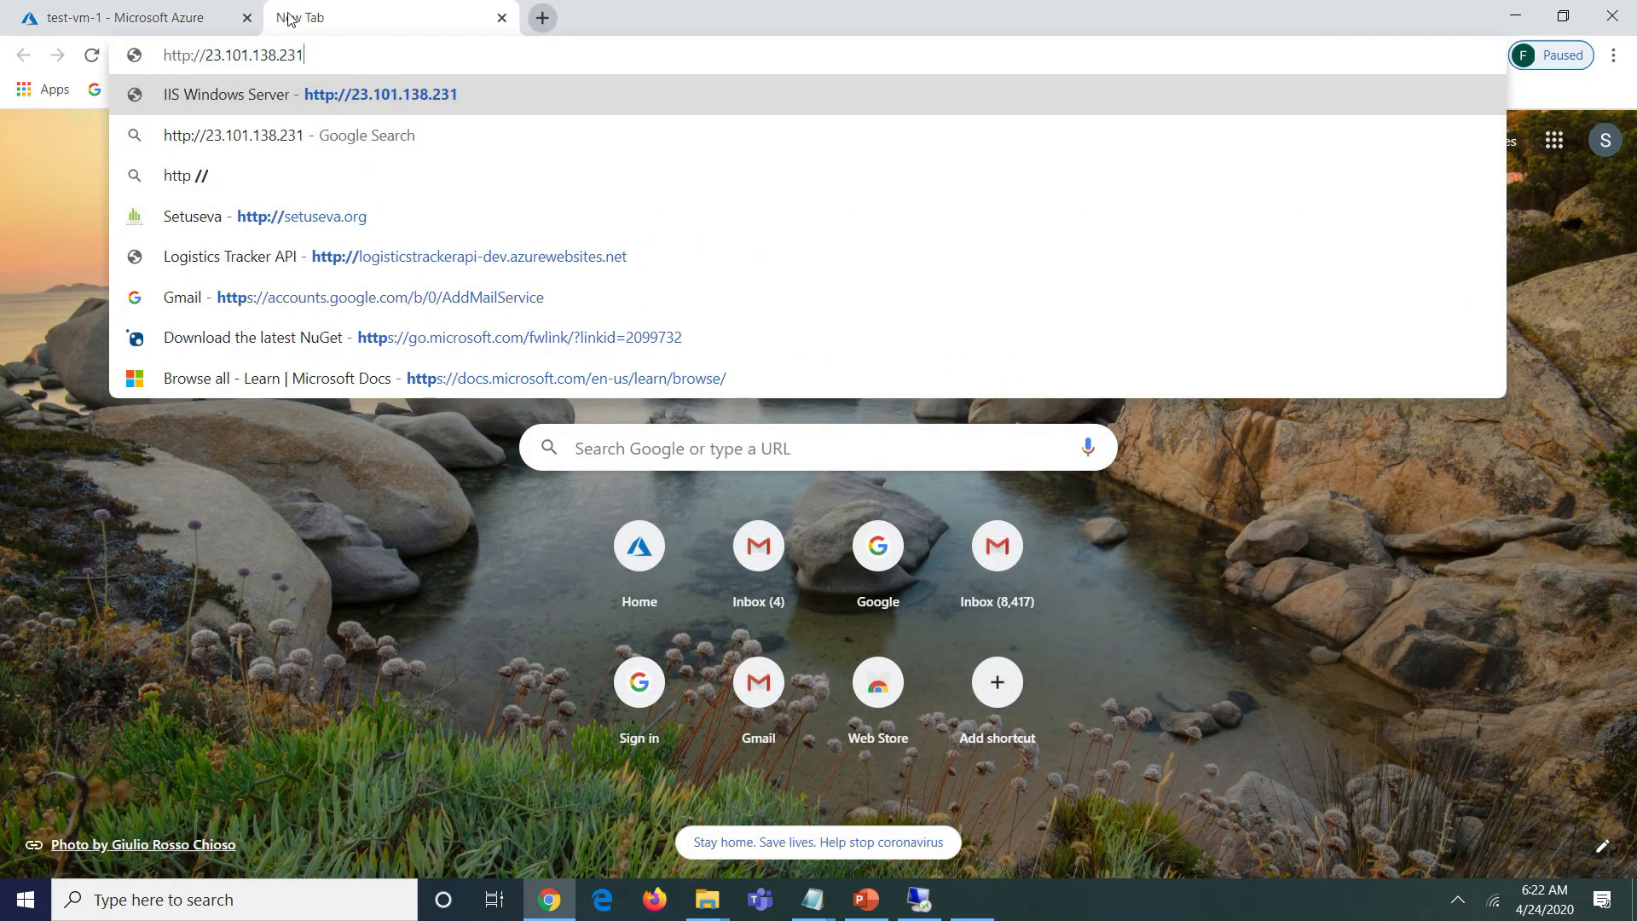
{"action": "key", "text": "ctrl+v"}
{"action": "key", "text": "Return"}
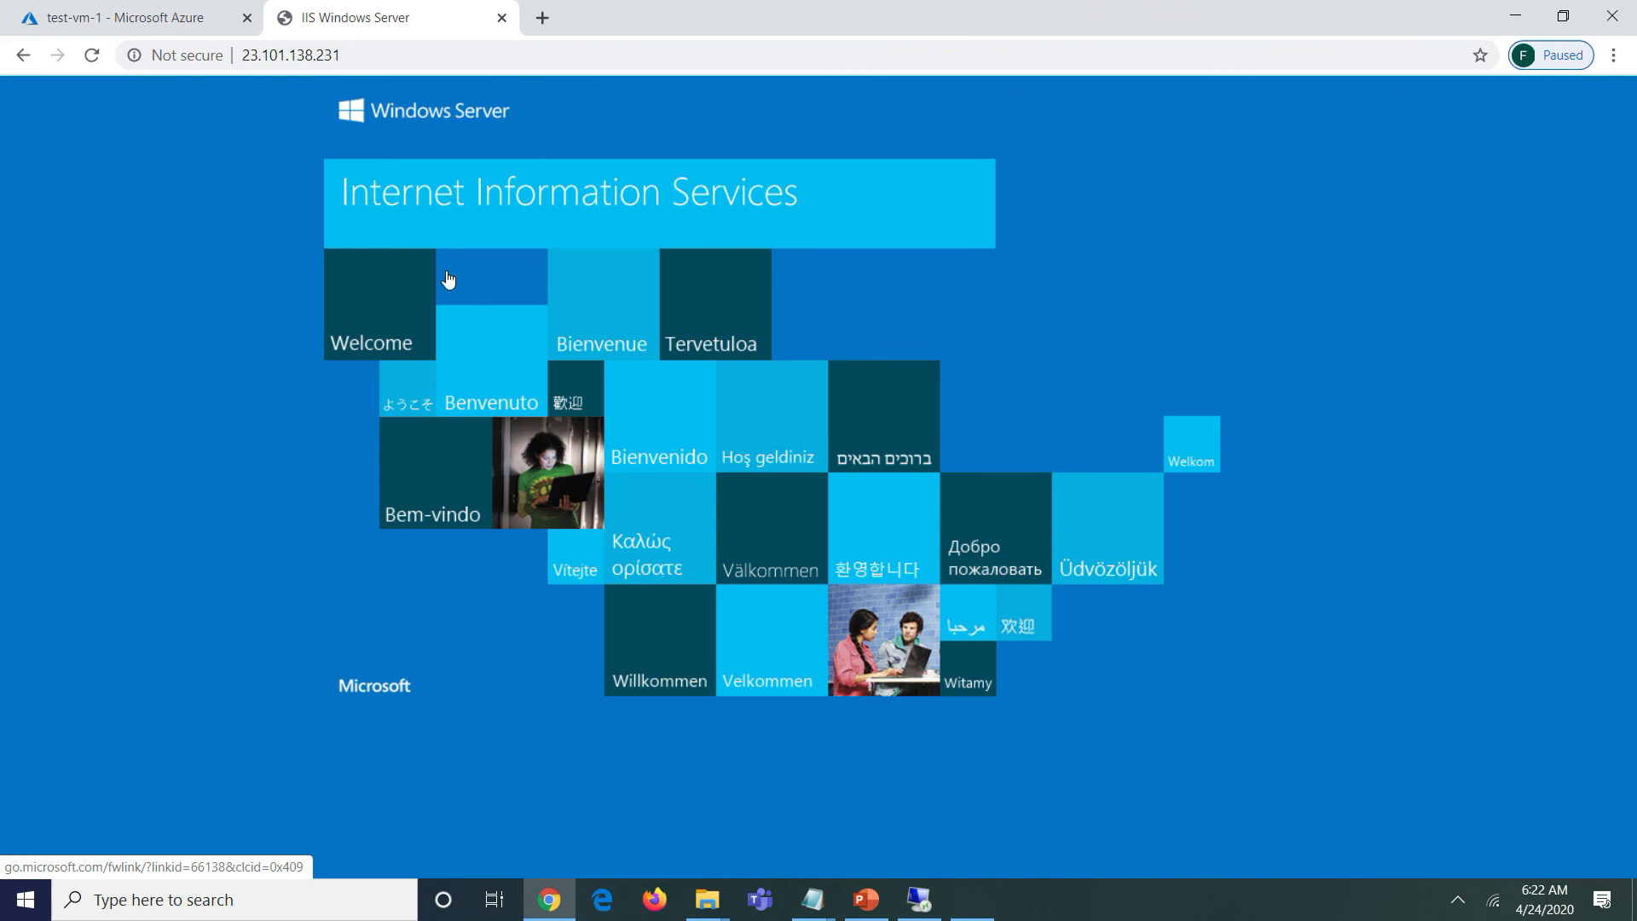
{"action": "key", "text": "alt+Tab"}
{"action": "key", "text": "alt+Tab"}
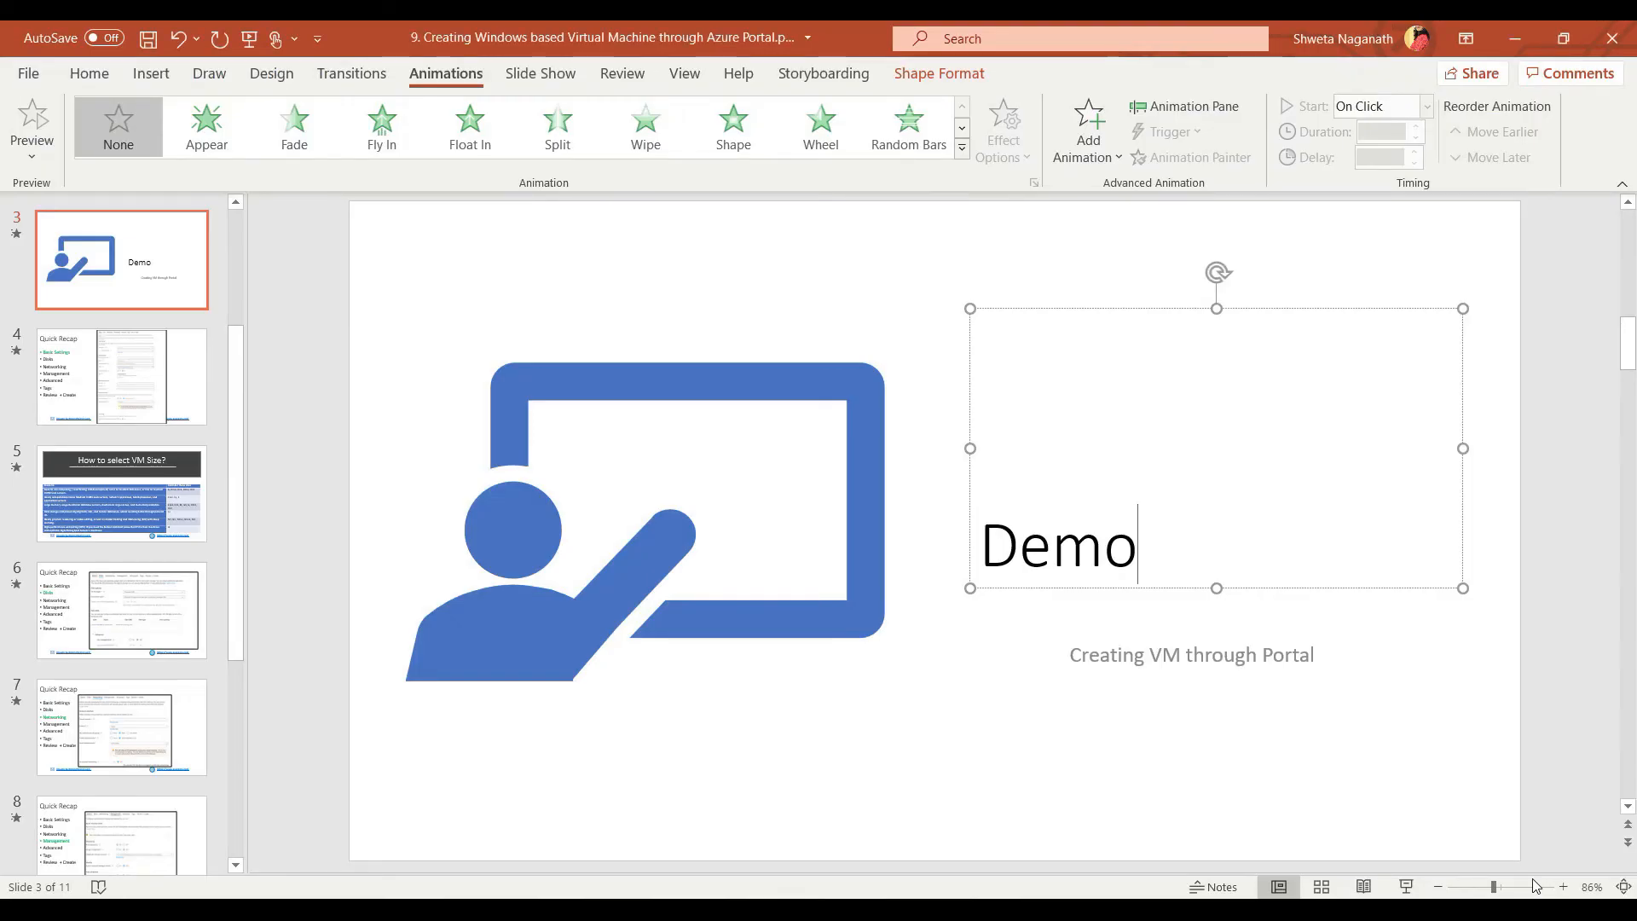
- Start the slide show from the Demo slide and advance to the Quick Recap slide
{"action": "key", "text": "shift+F5"}
{"action": "key", "text": "Right"}
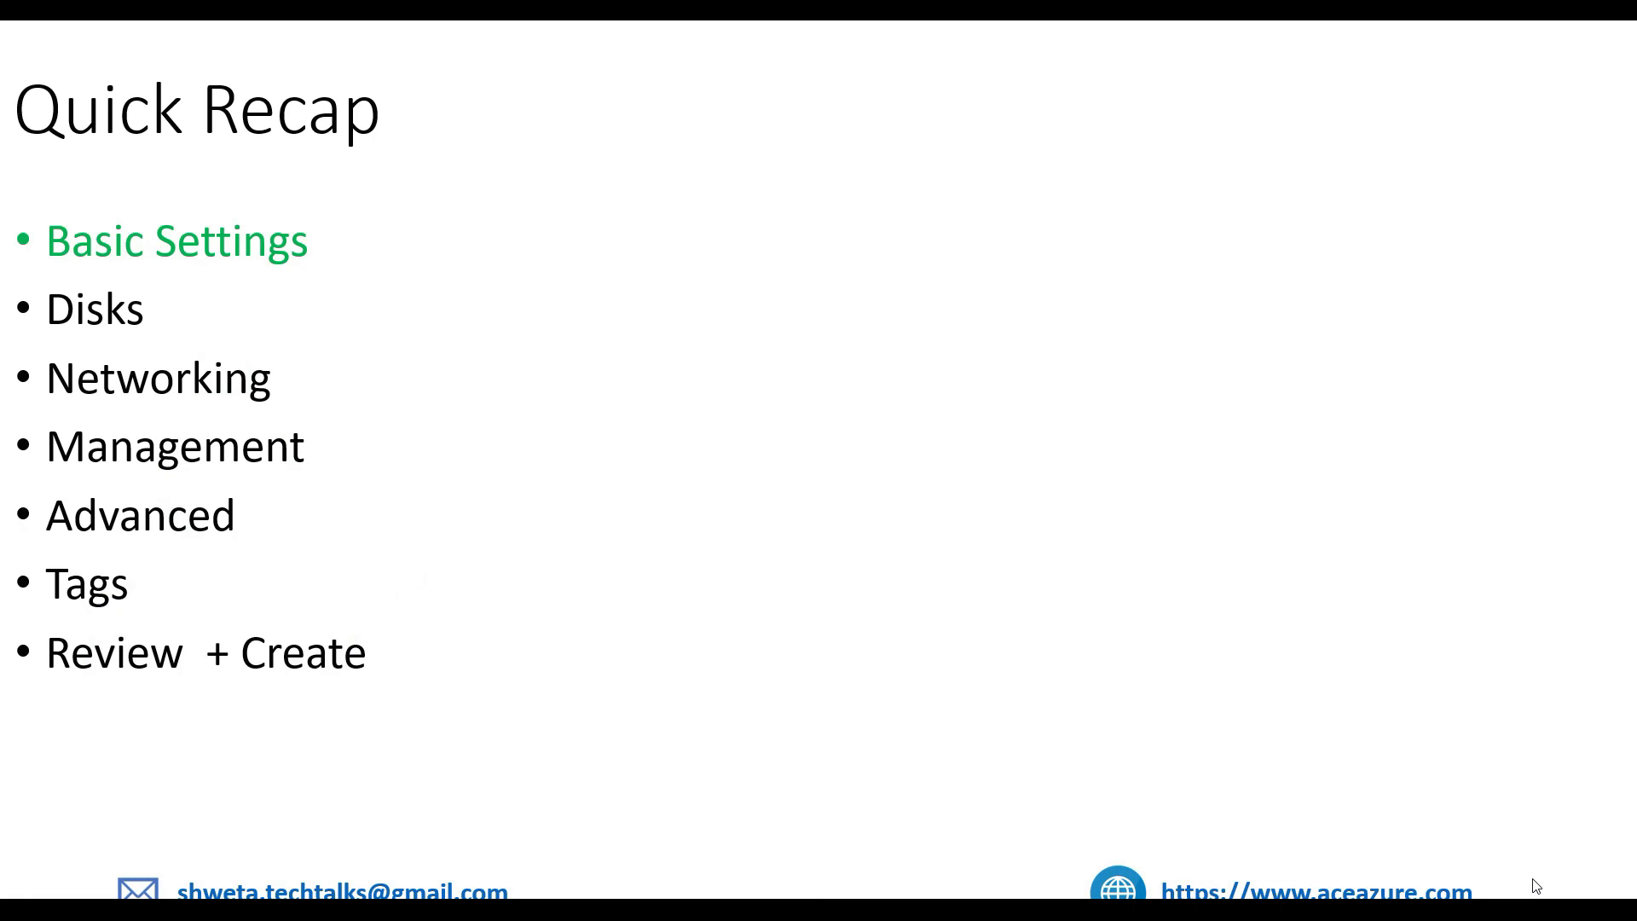